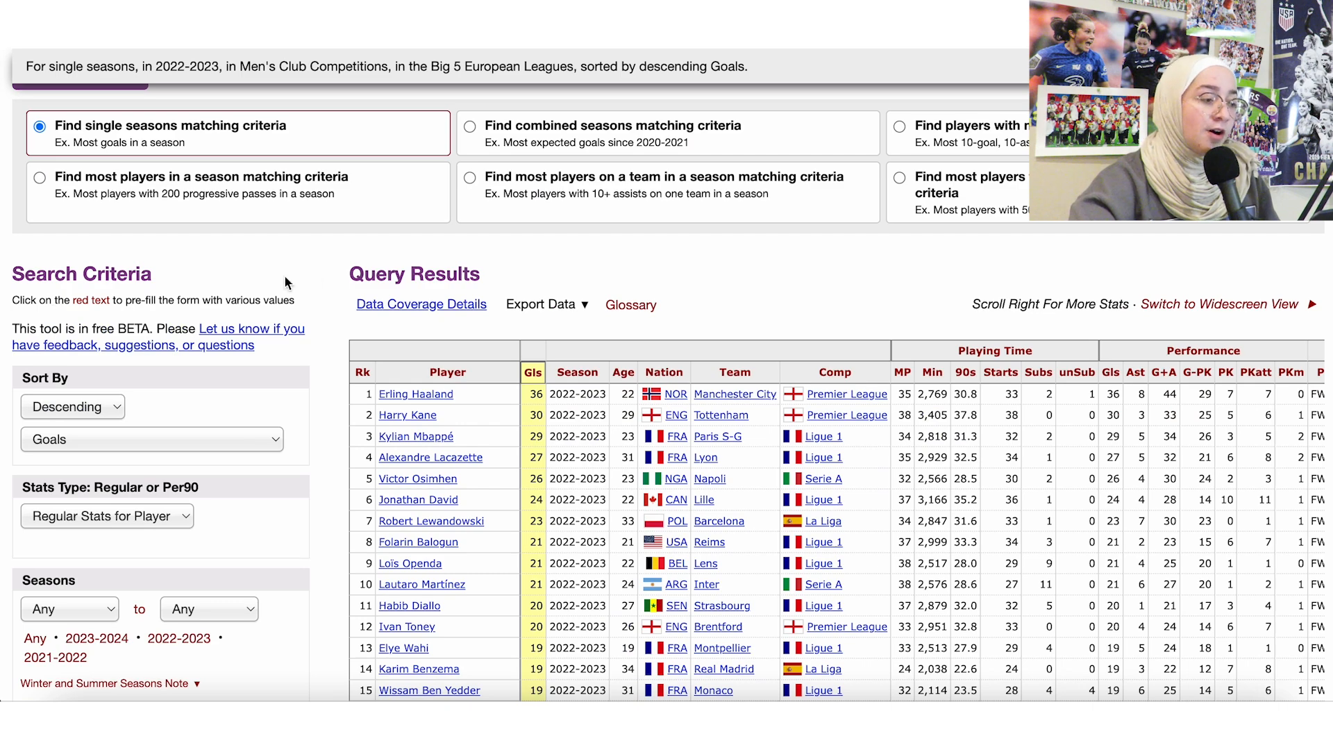
Step: Examine the search type options, the search criteria form and the query results for the 2022-2023 top goalscorers
scroll(325, 270, "up", 2)
scroll(323, 265, "down", 1)
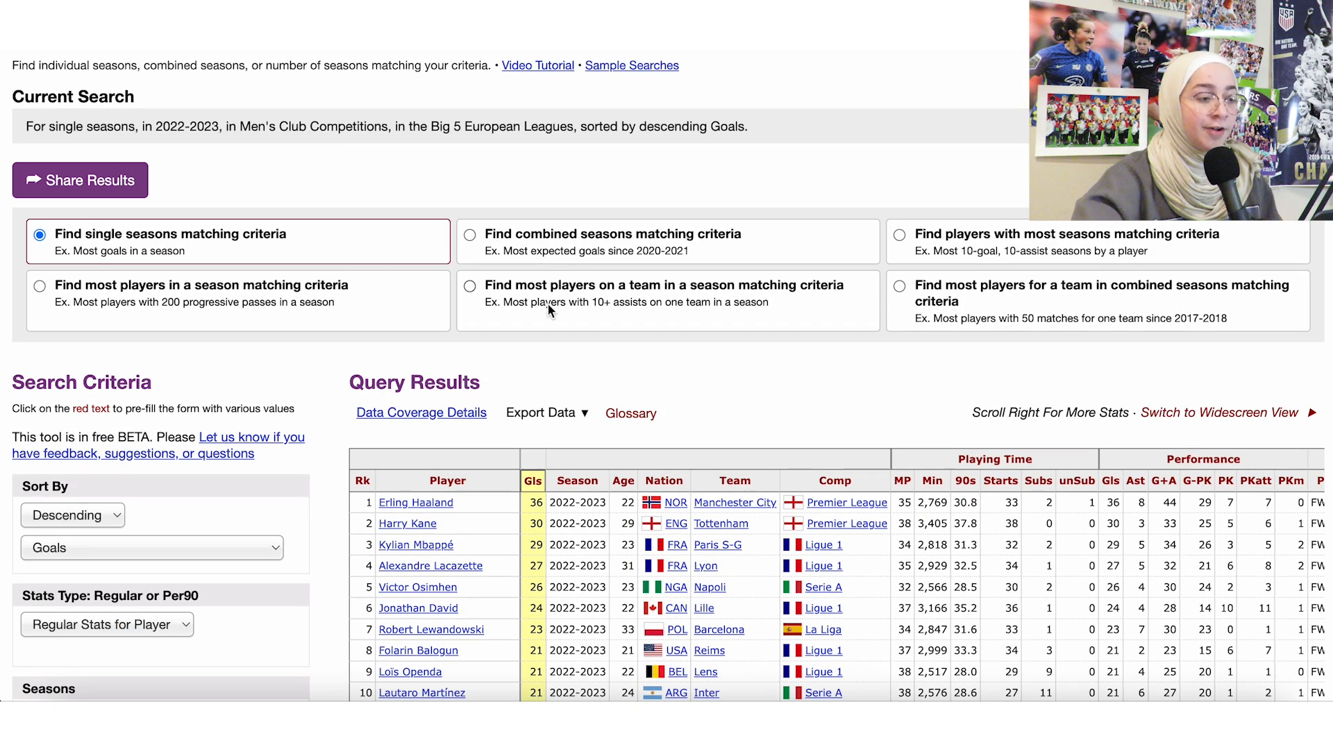
scroll(547, 305, "down", 3)
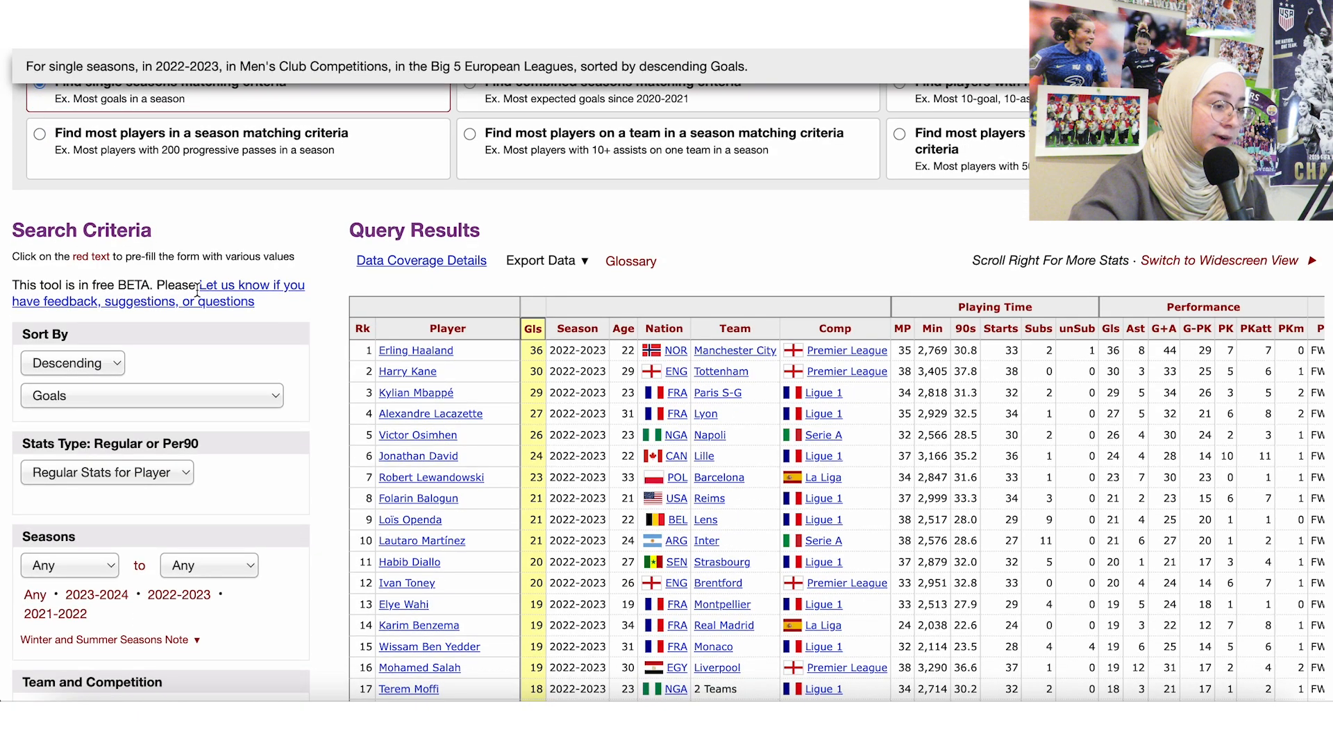
scroll(152, 446, "down", 3)
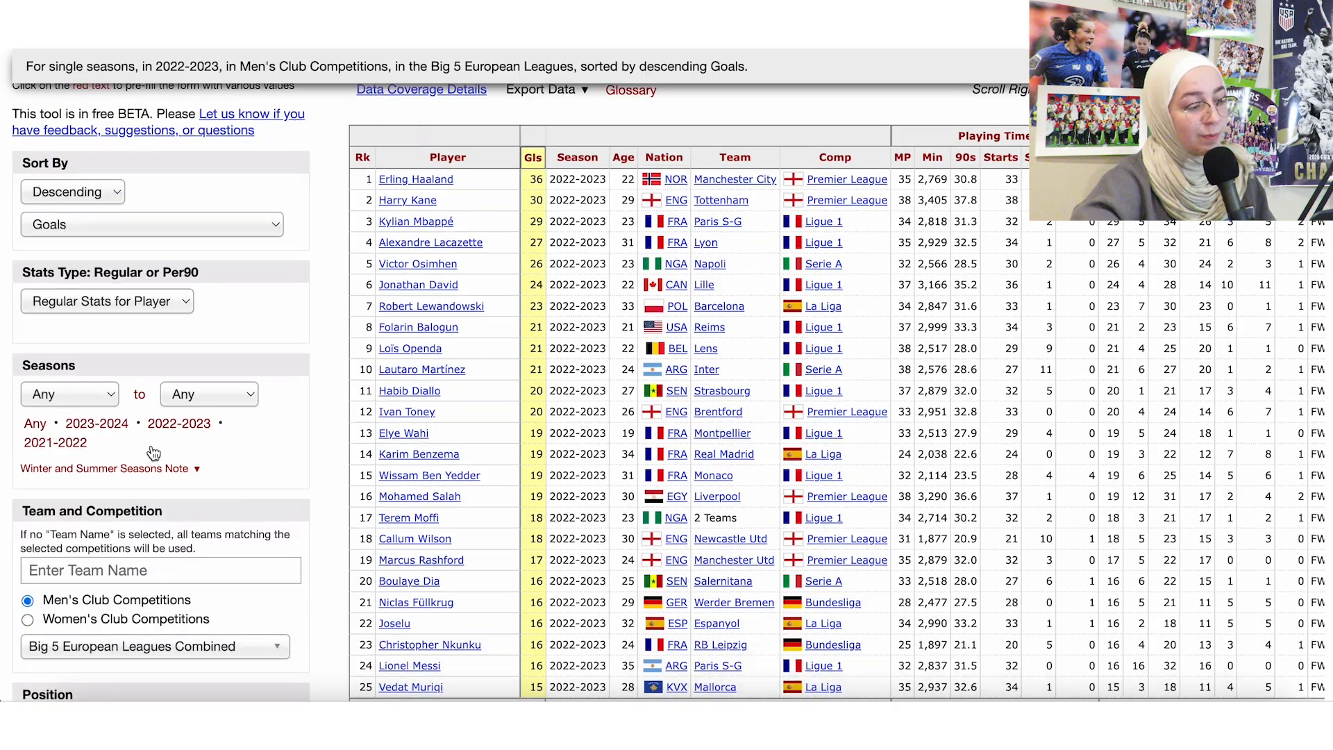
scroll(154, 452, "down", 9)
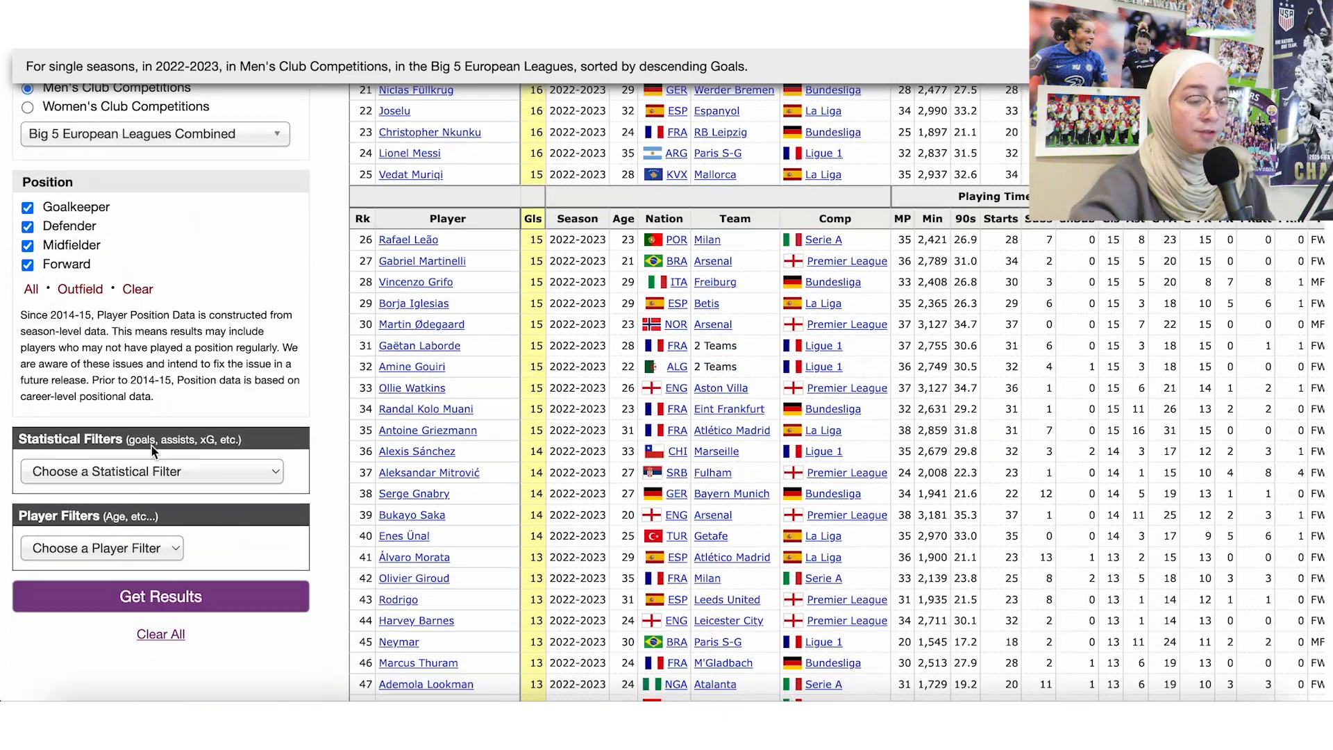
scroll(152, 450, "up", 12)
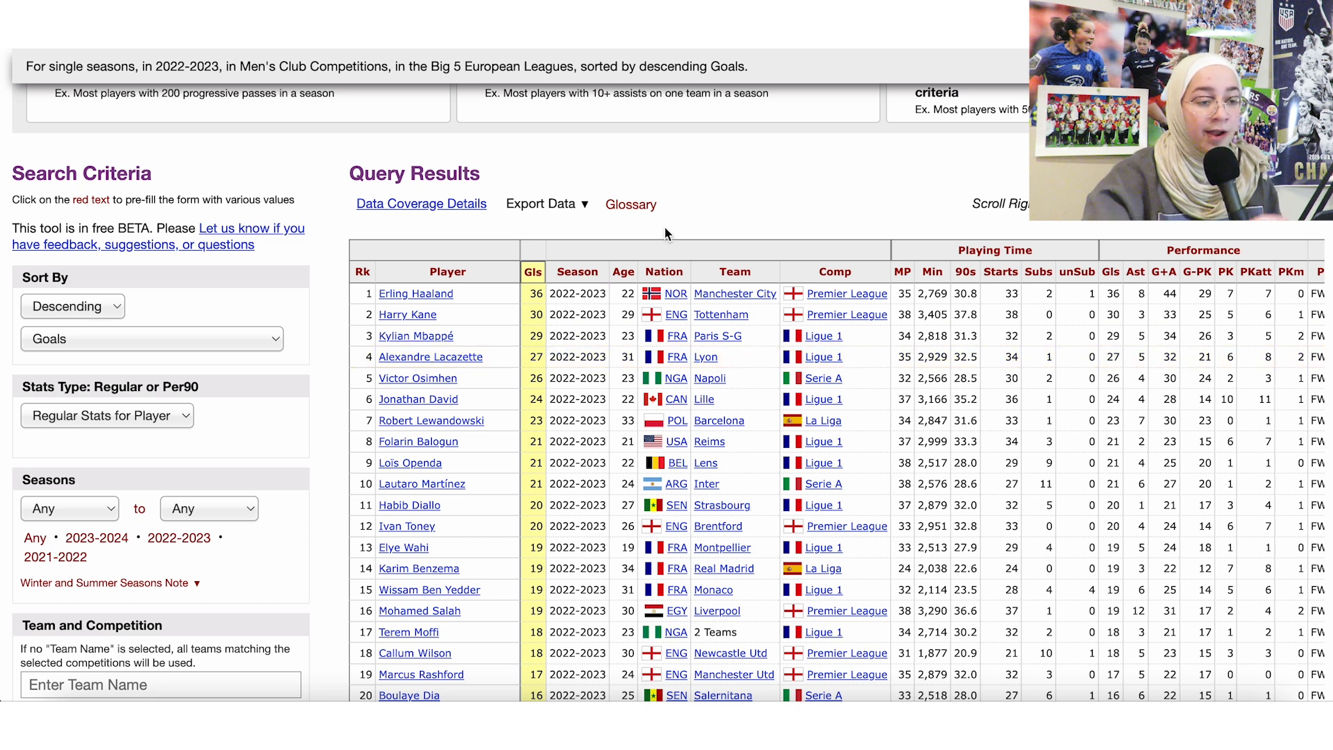
scroll(664, 226, "down", 2)
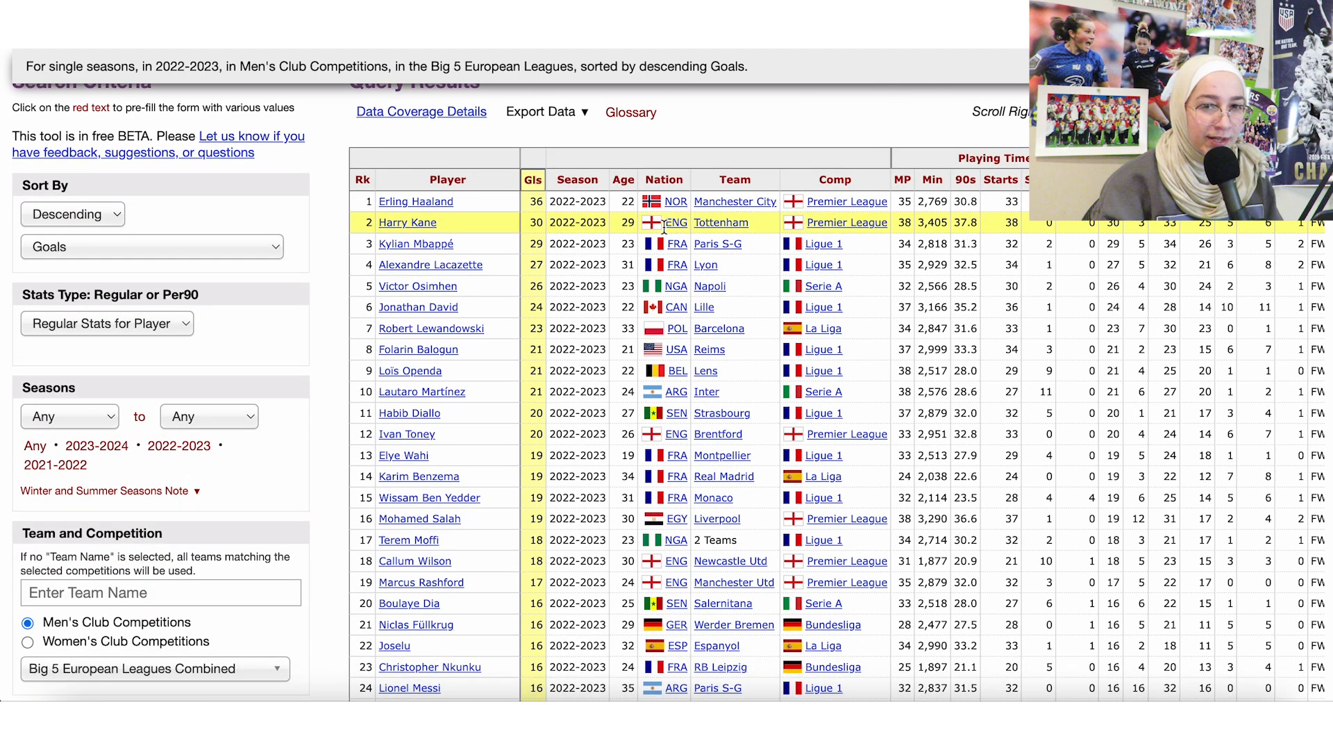
scroll(324, 348, "up", 1)
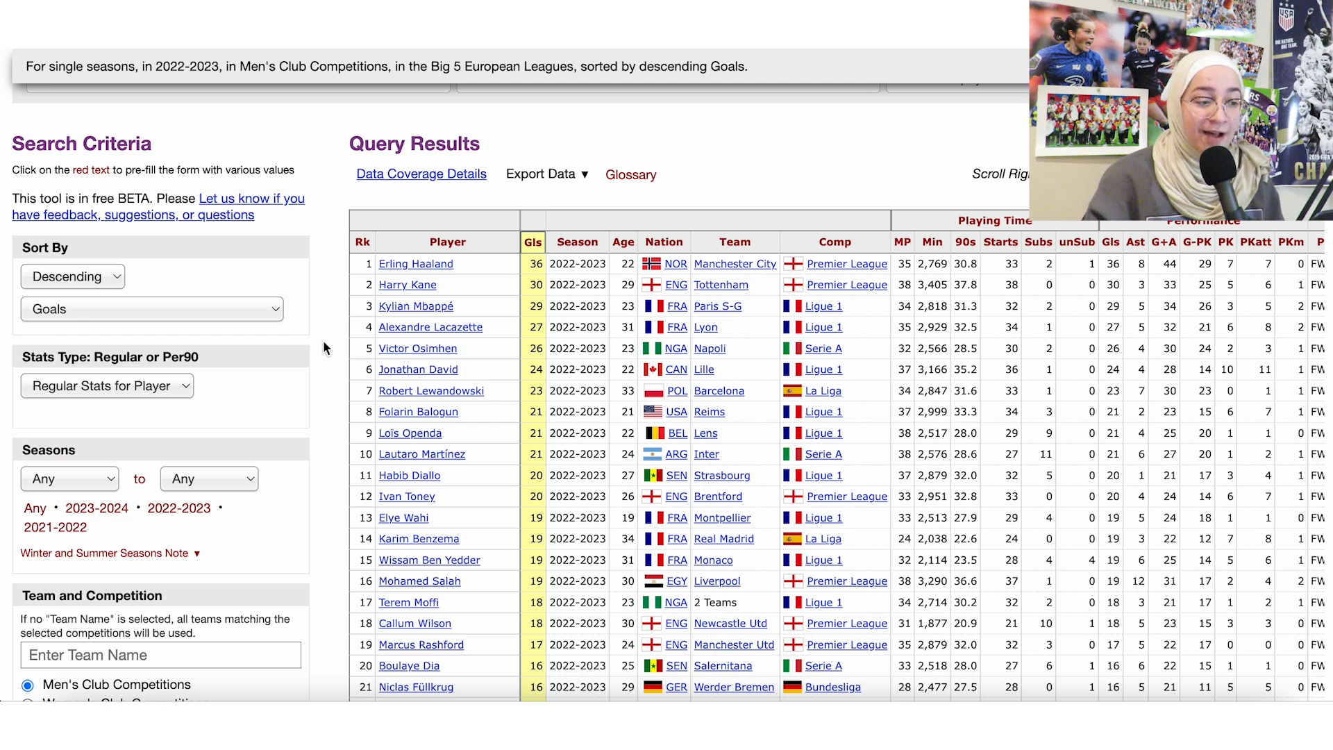
Step: Switch the player search from men's to Women's Club Competitions
scroll(323, 348, "down", 2)
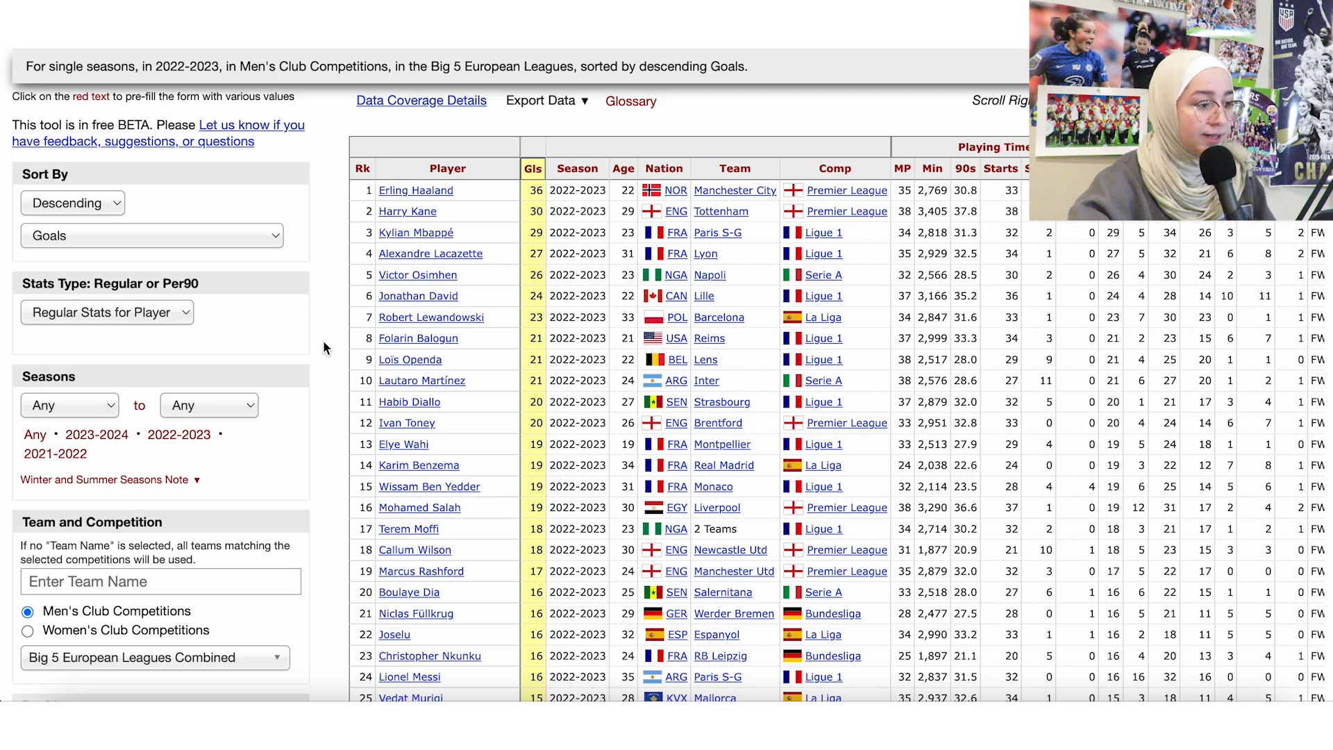
scroll(323, 340, "down", 2)
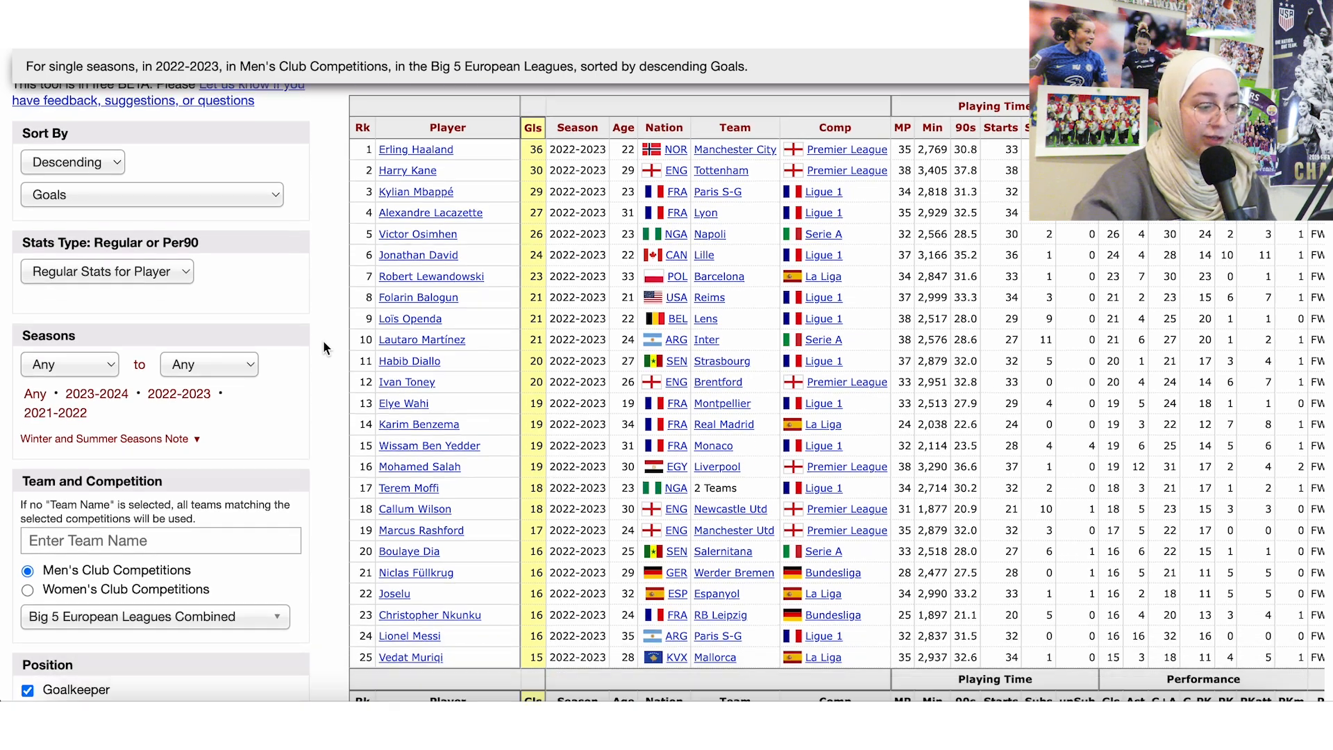
left_click(28, 564)
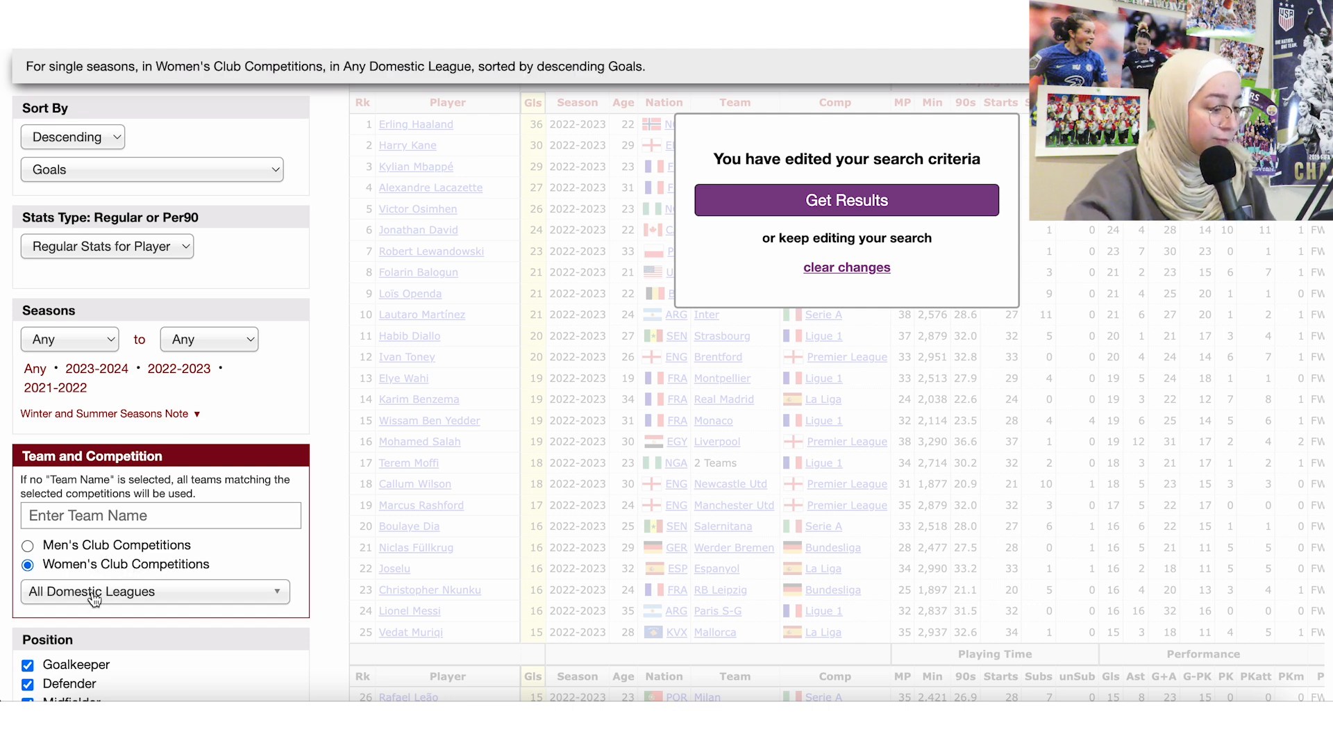
Step: Set the competition to UEFA Women's Champions League and limit the seasons to 2023-2024
scroll(68, 571, "down", 1)
left_click(67, 543)
scroll(101, 611, "down", 3)
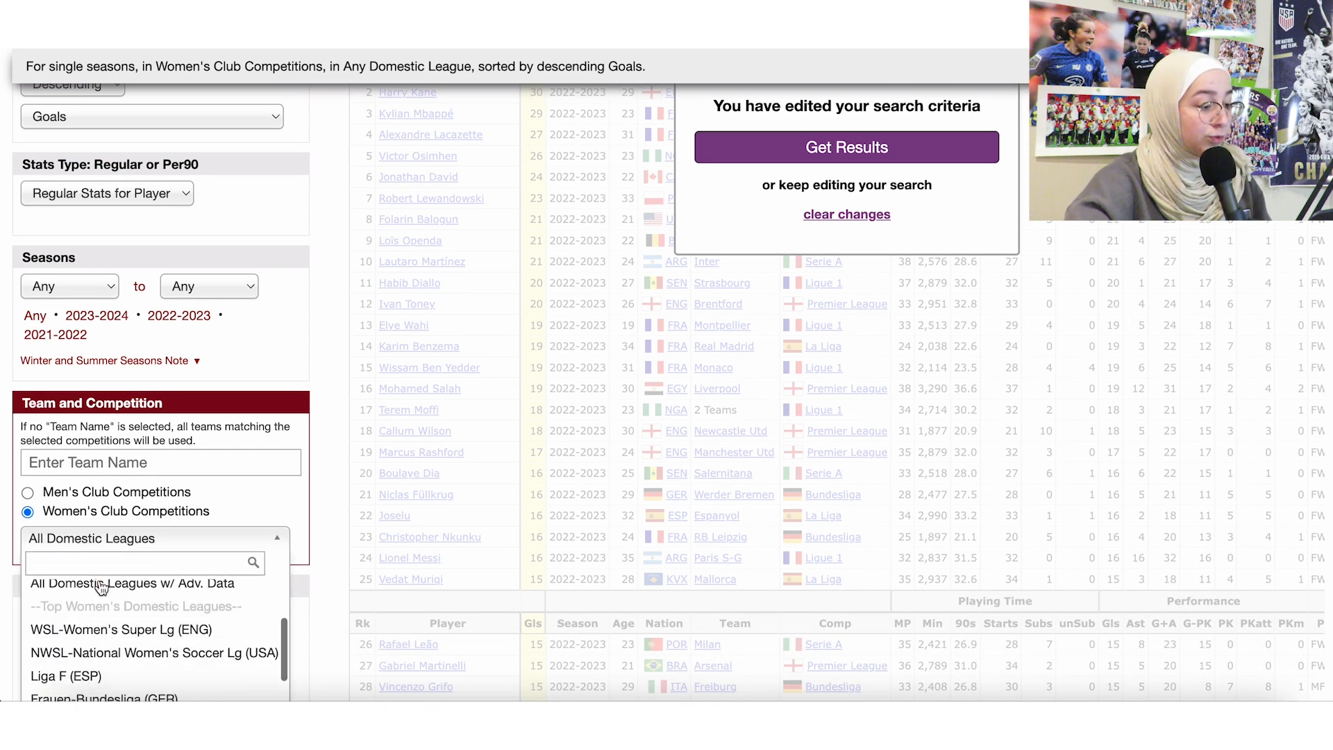
scroll(142, 469, "down", 3)
scroll(139, 515, "down", 5)
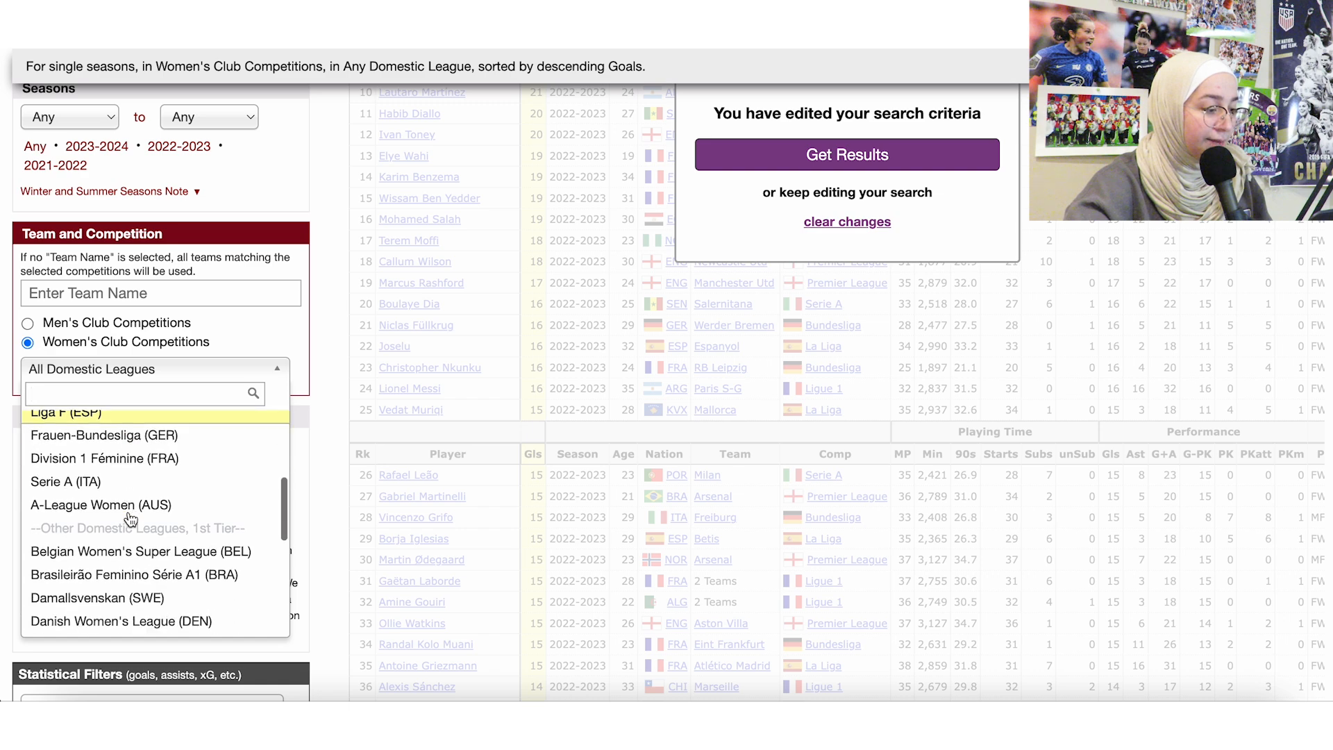
scroll(131, 517, "down", 4)
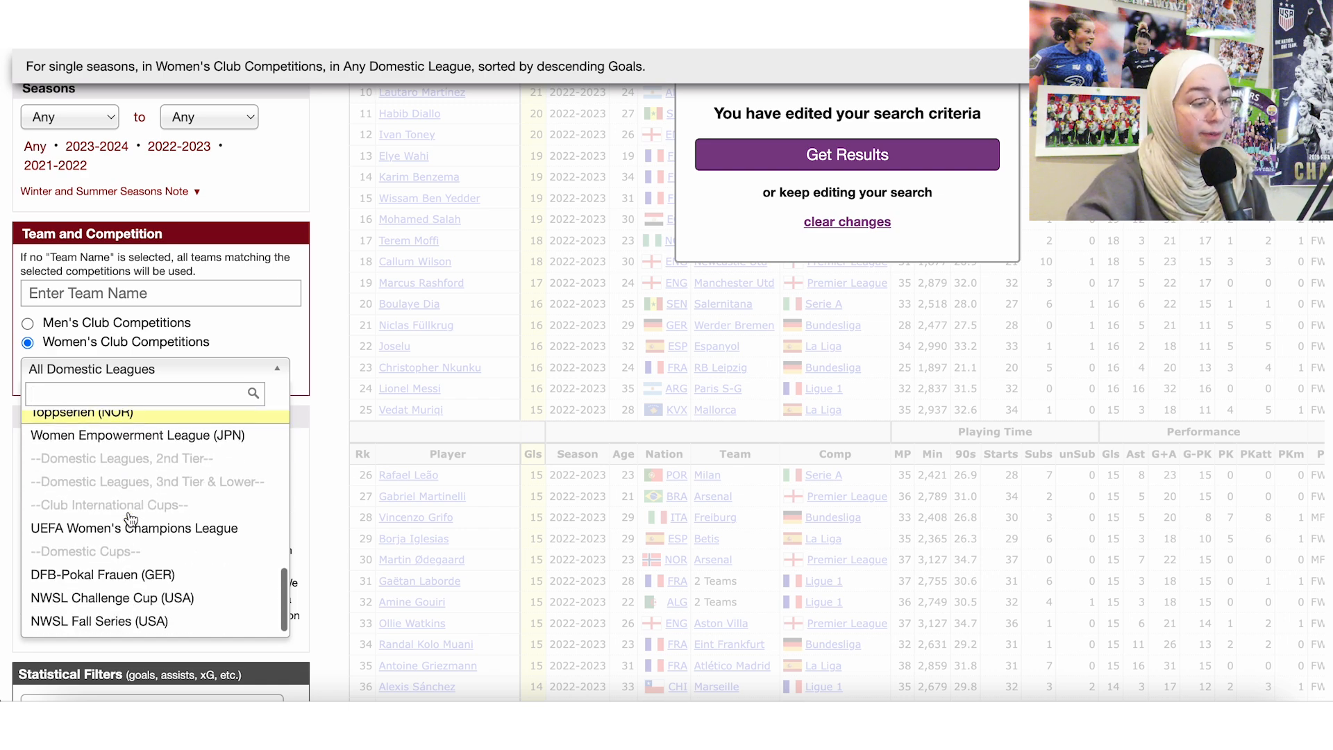
left_click(123, 529)
scroll(223, 445, "up", 3)
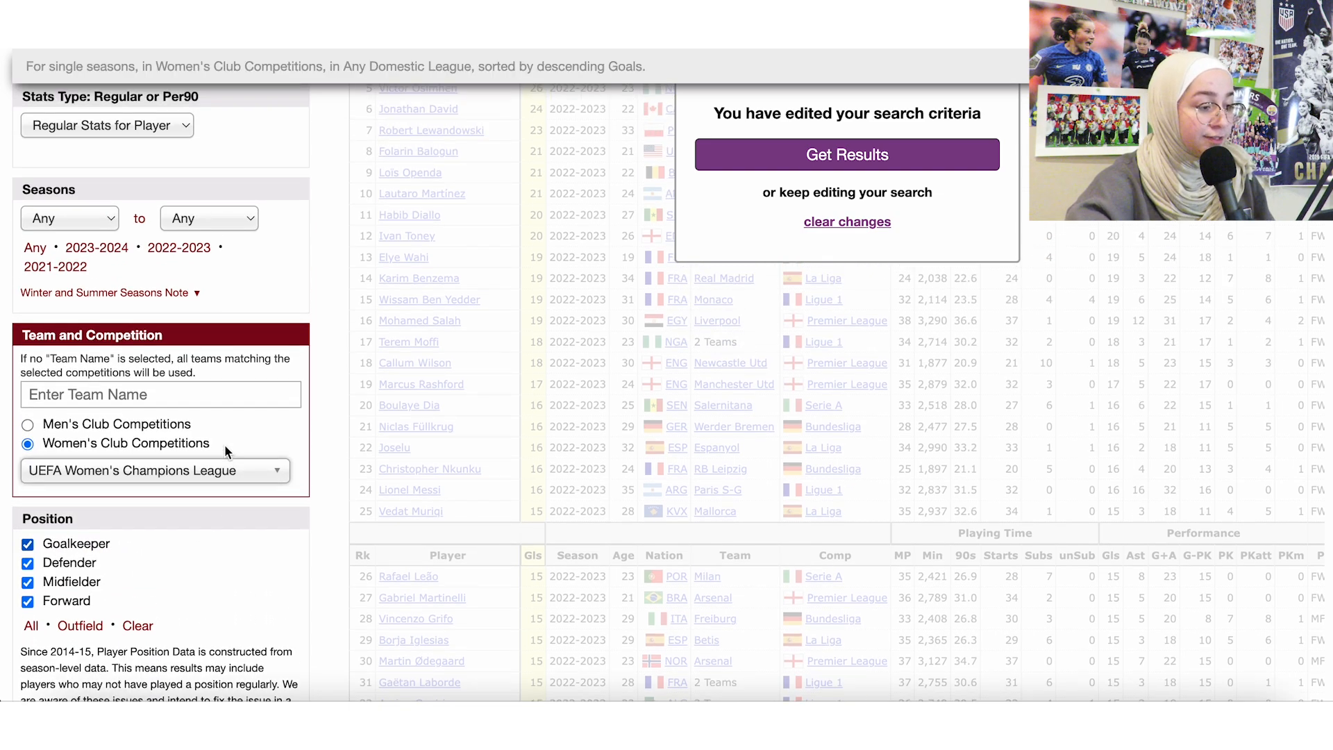
left_click(103, 295)
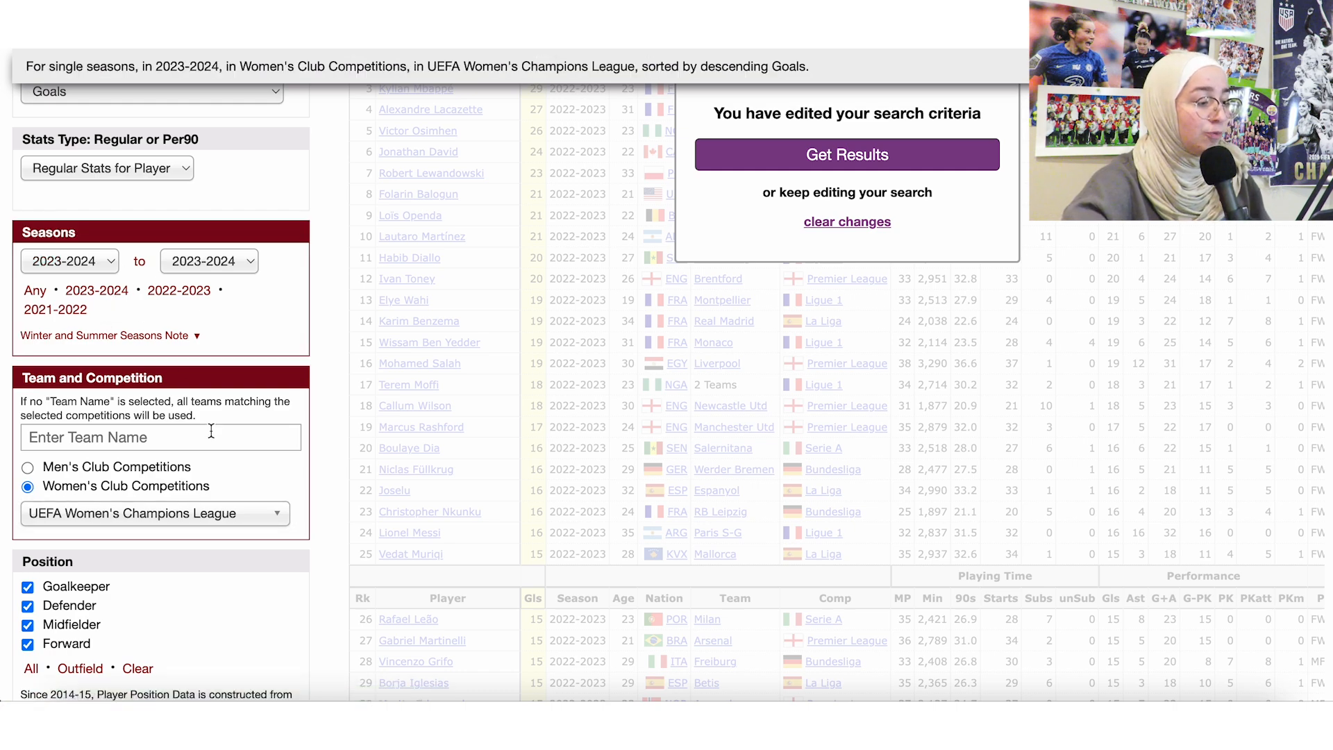
Step: Add a Goals + Assists statistical filter with a value of 5
scroll(211, 430, "down", 5)
scroll(210, 429, "down", 2)
left_click(141, 513)
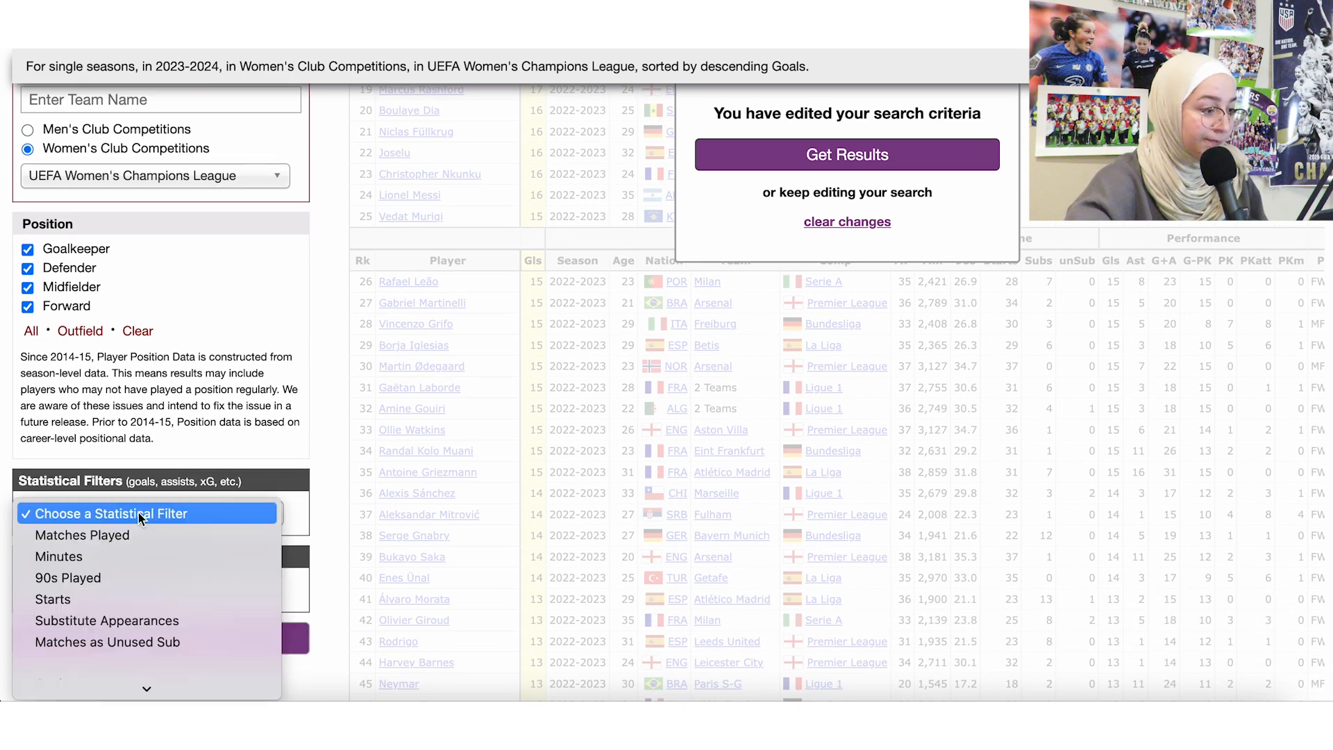
scroll(163, 551, "down", 2)
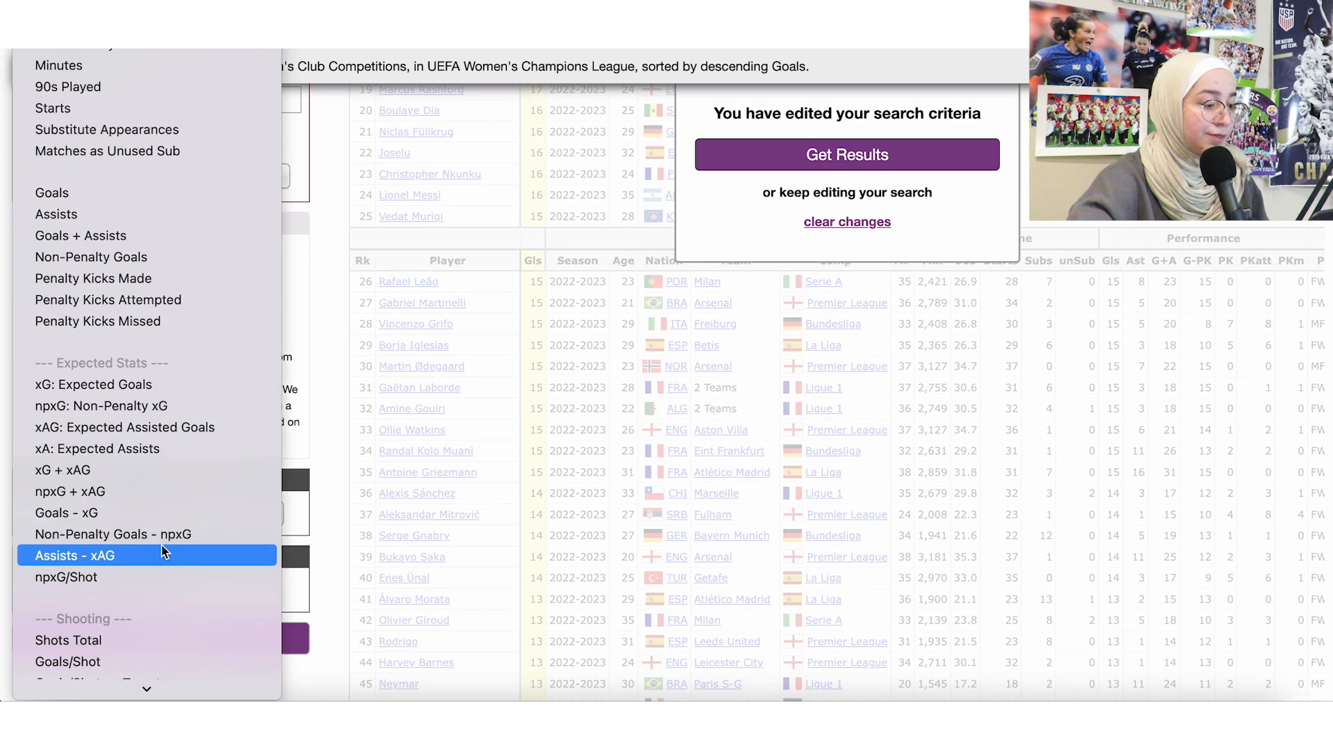
left_click(74, 238)
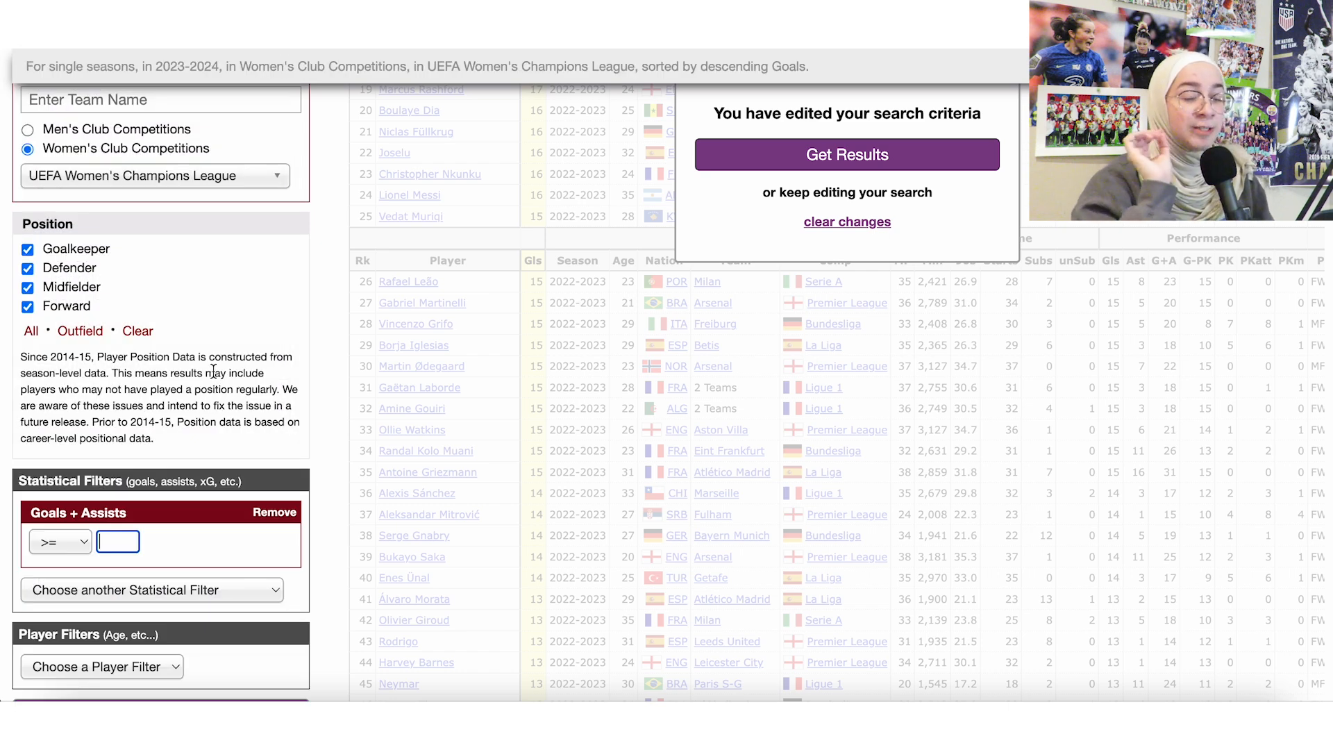
scroll(211, 376, "down", 2)
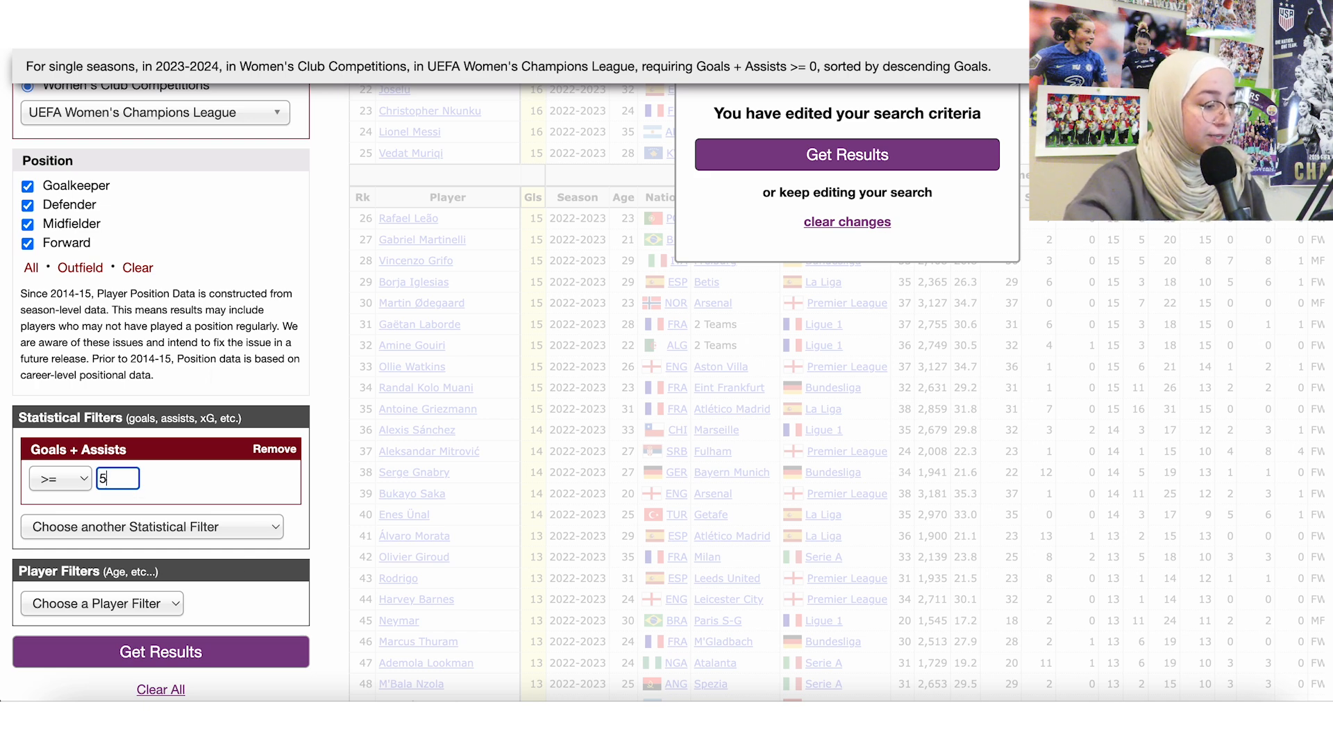
type("5")
left_click(123, 527)
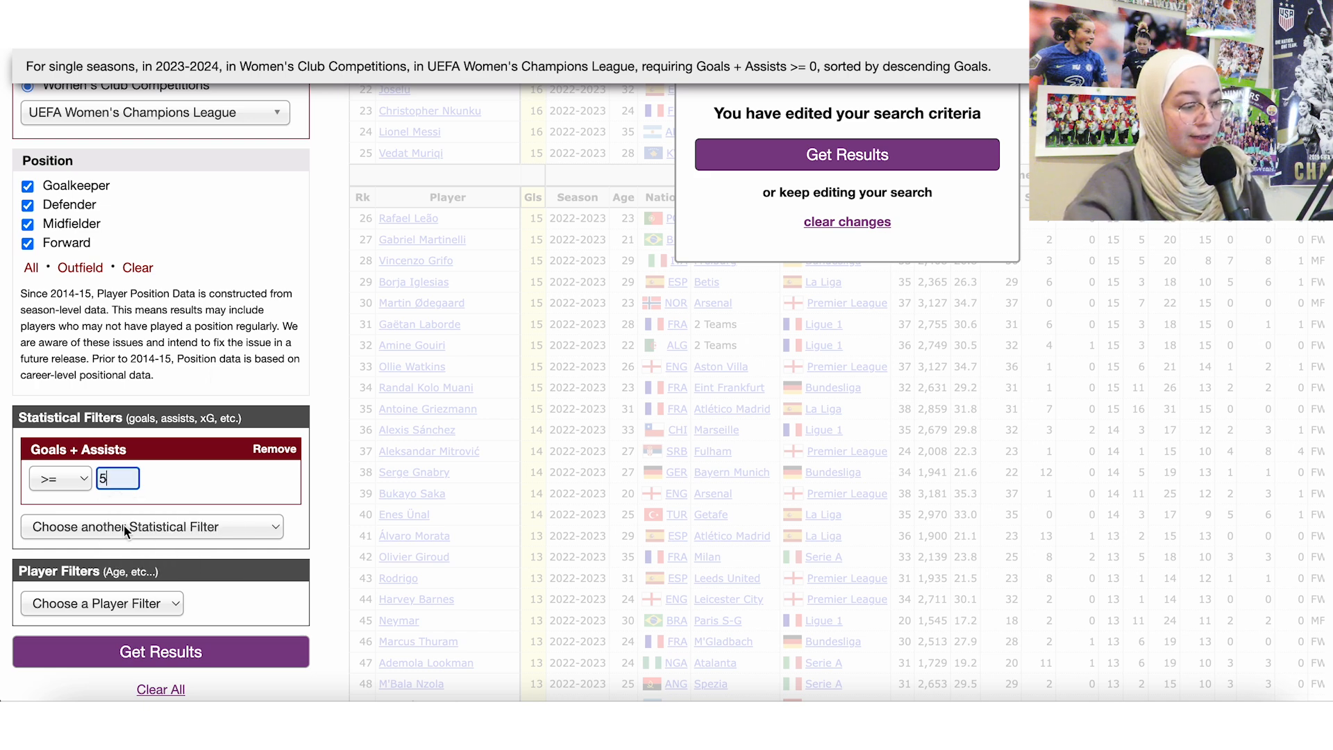
Step: Keep the Goals + Assists comparison as >= and get the results of the search
scroll(160, 494, "down", 1)
left_click(64, 456)
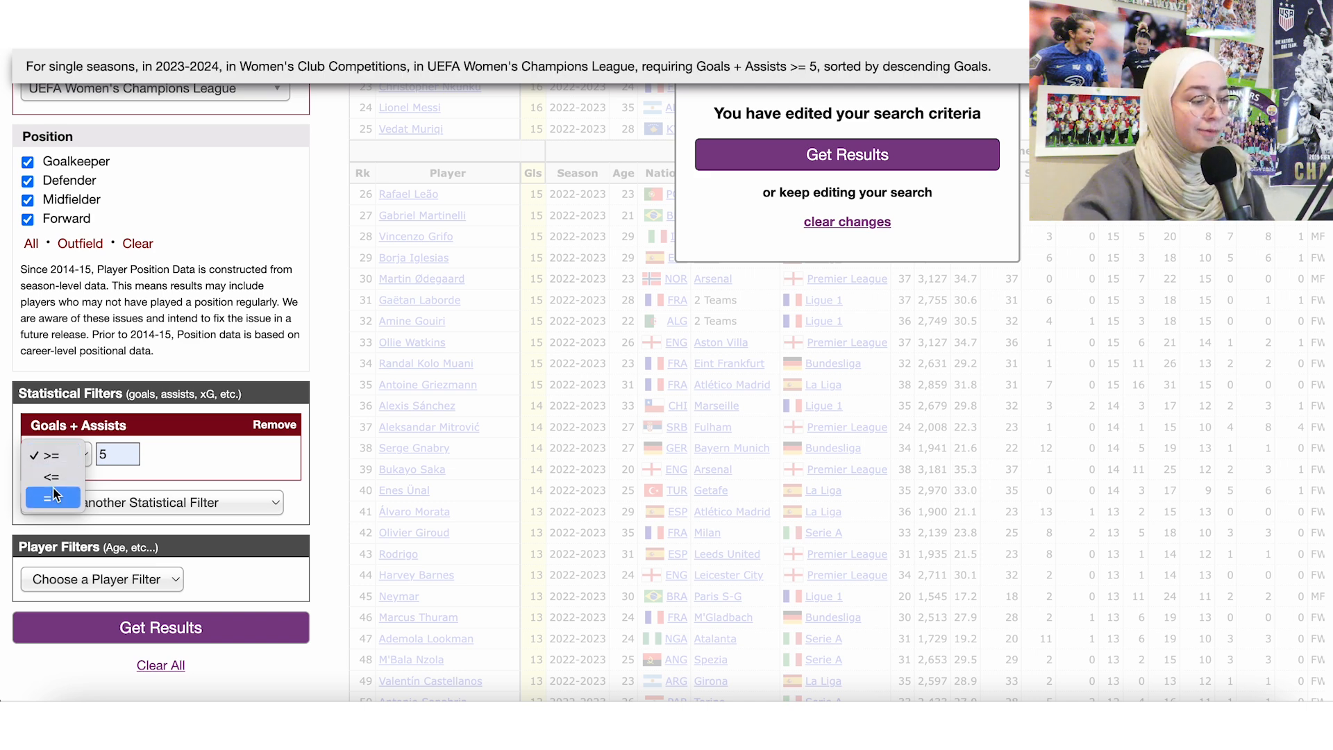
left_click(50, 456)
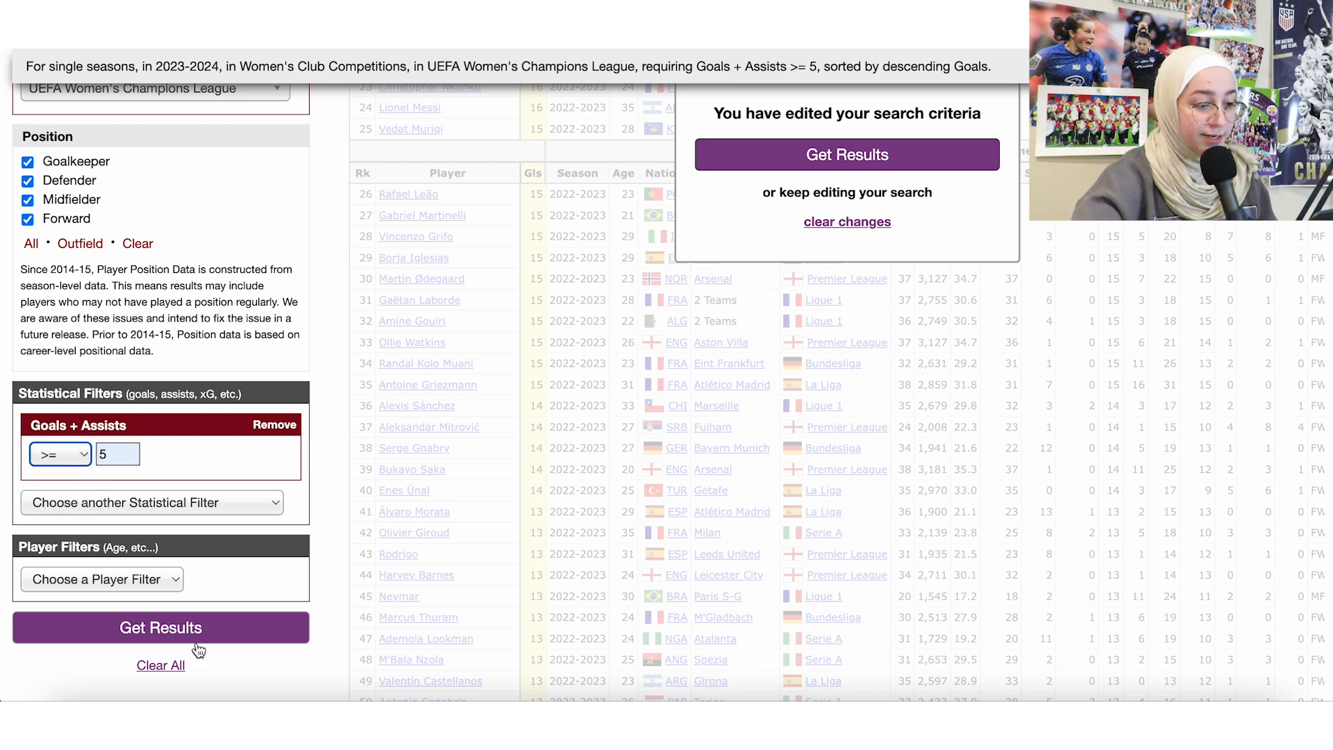
left_click(120, 633)
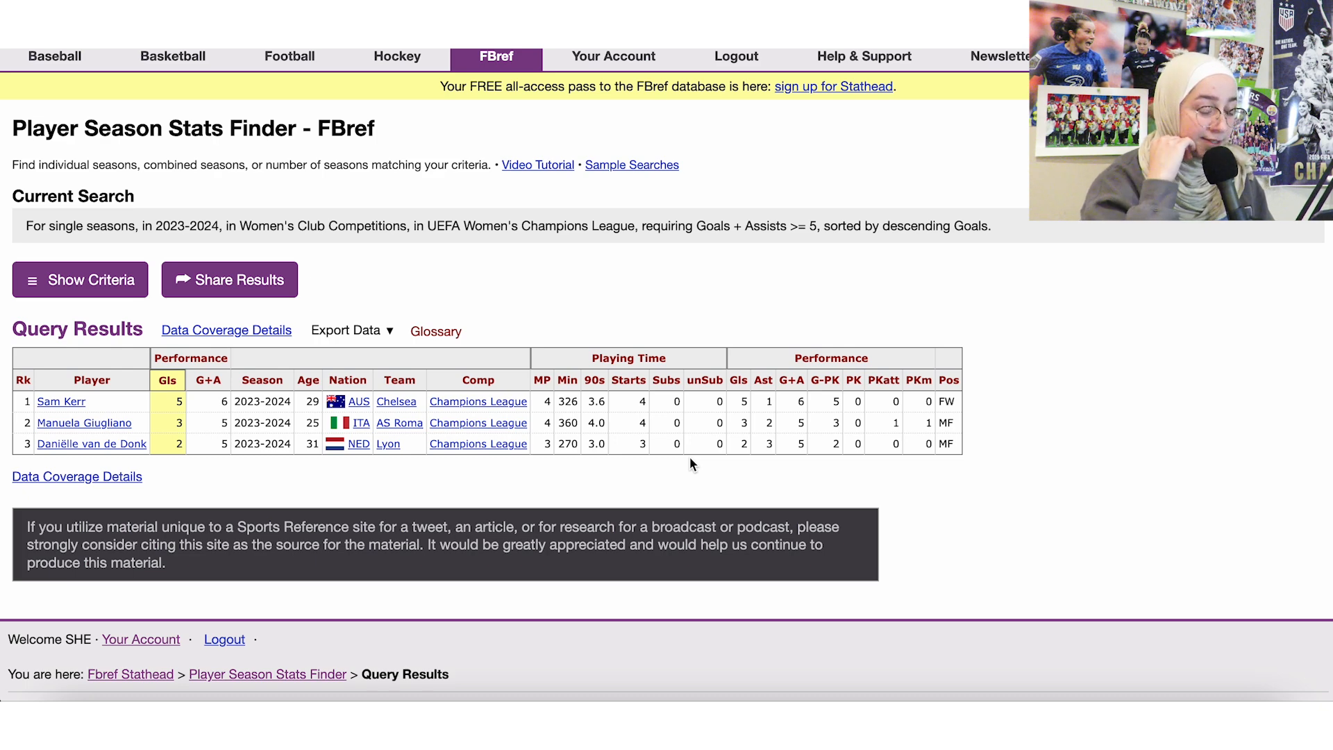
Step: Show the search criteria again and set the starting season to 2021-2022
mouse_move(601, 388)
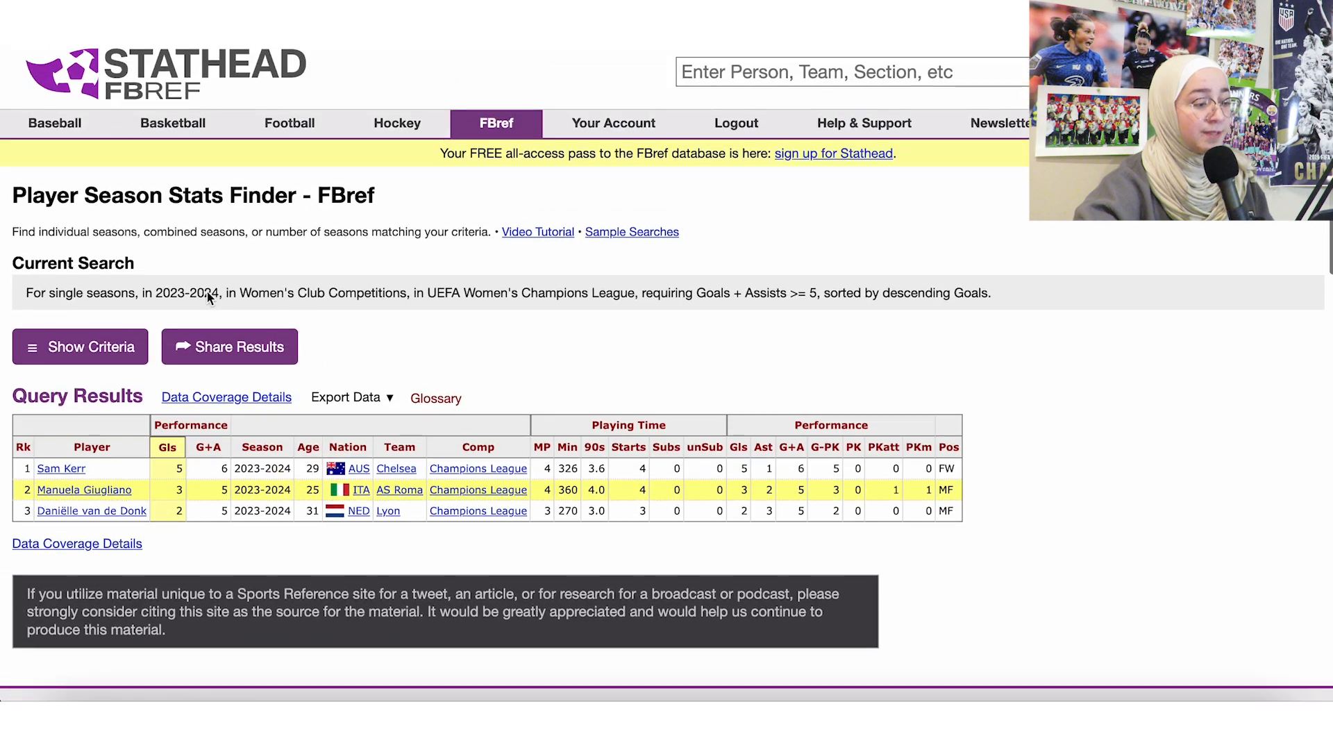
scroll(207, 292, "down", 1)
left_click(44, 339)
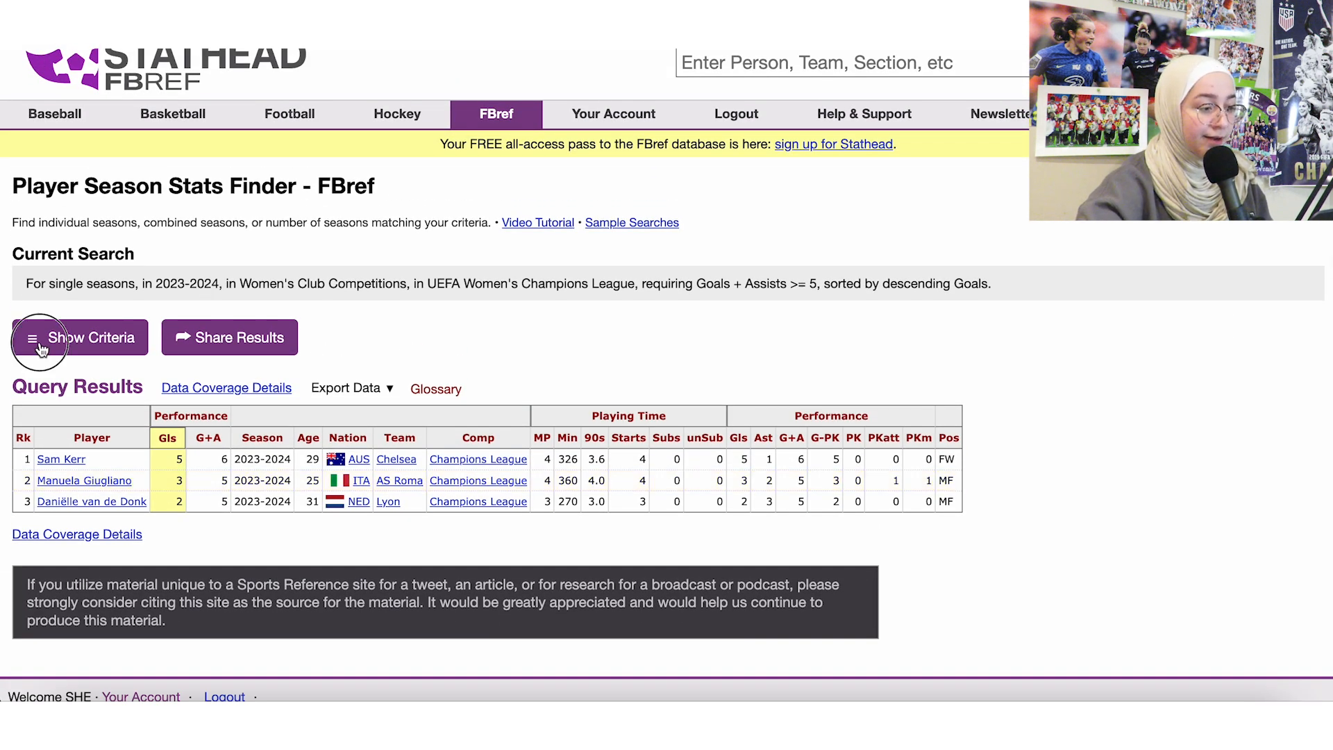
scroll(318, 347, "down", 2)
scroll(318, 349, "down", 6)
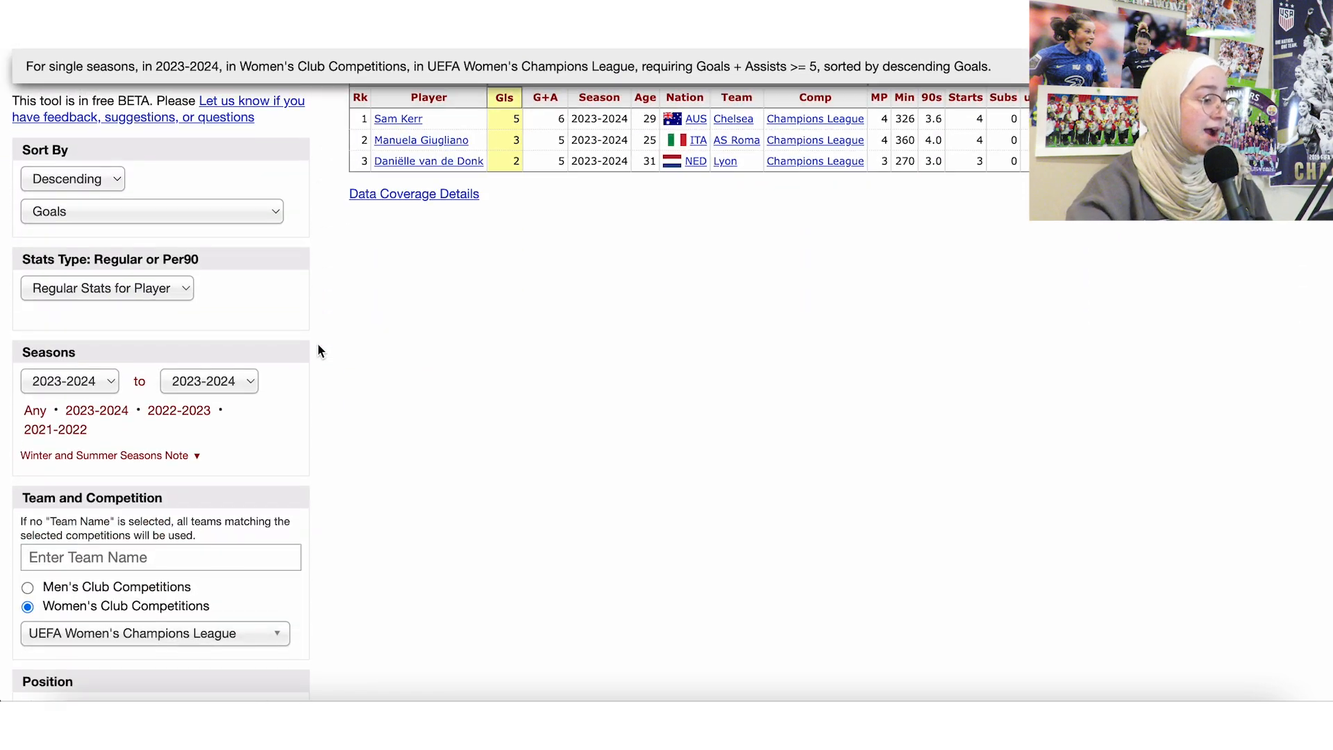
scroll(318, 350, "down", 1)
left_click(62, 363)
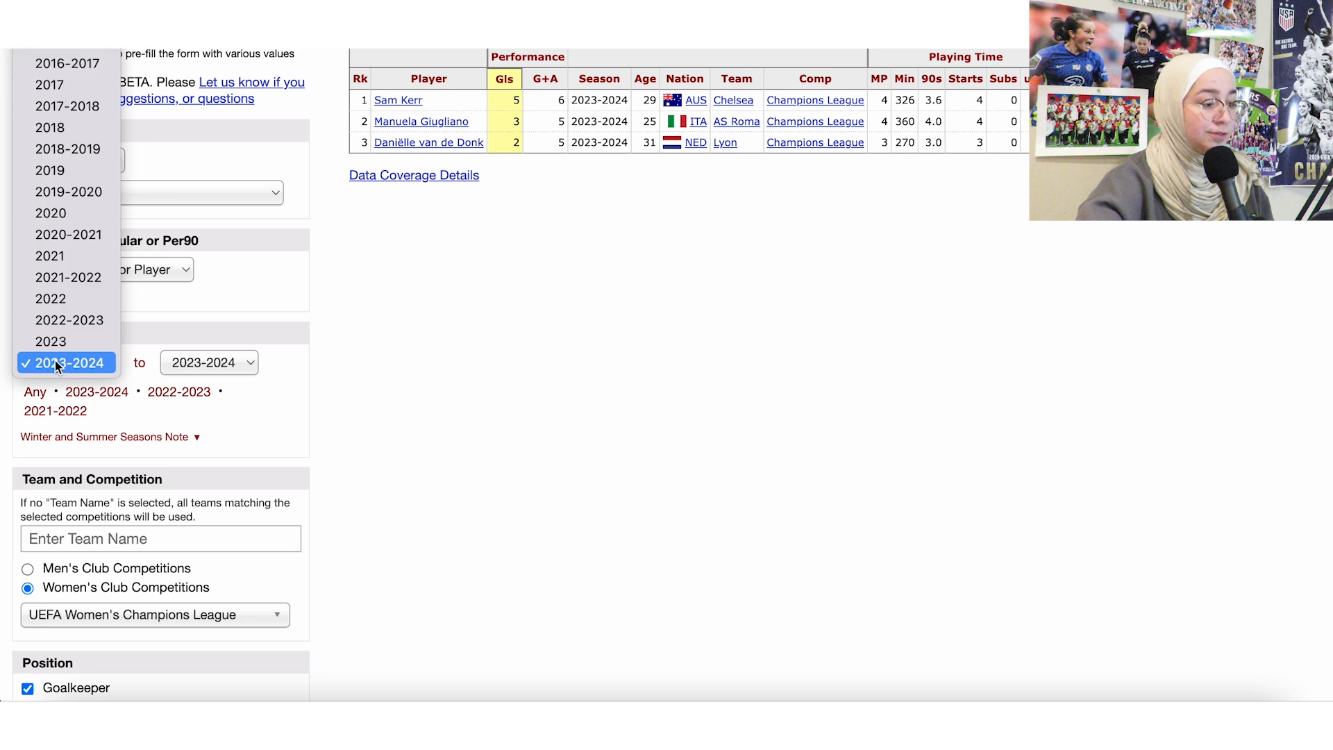
left_click(64, 280)
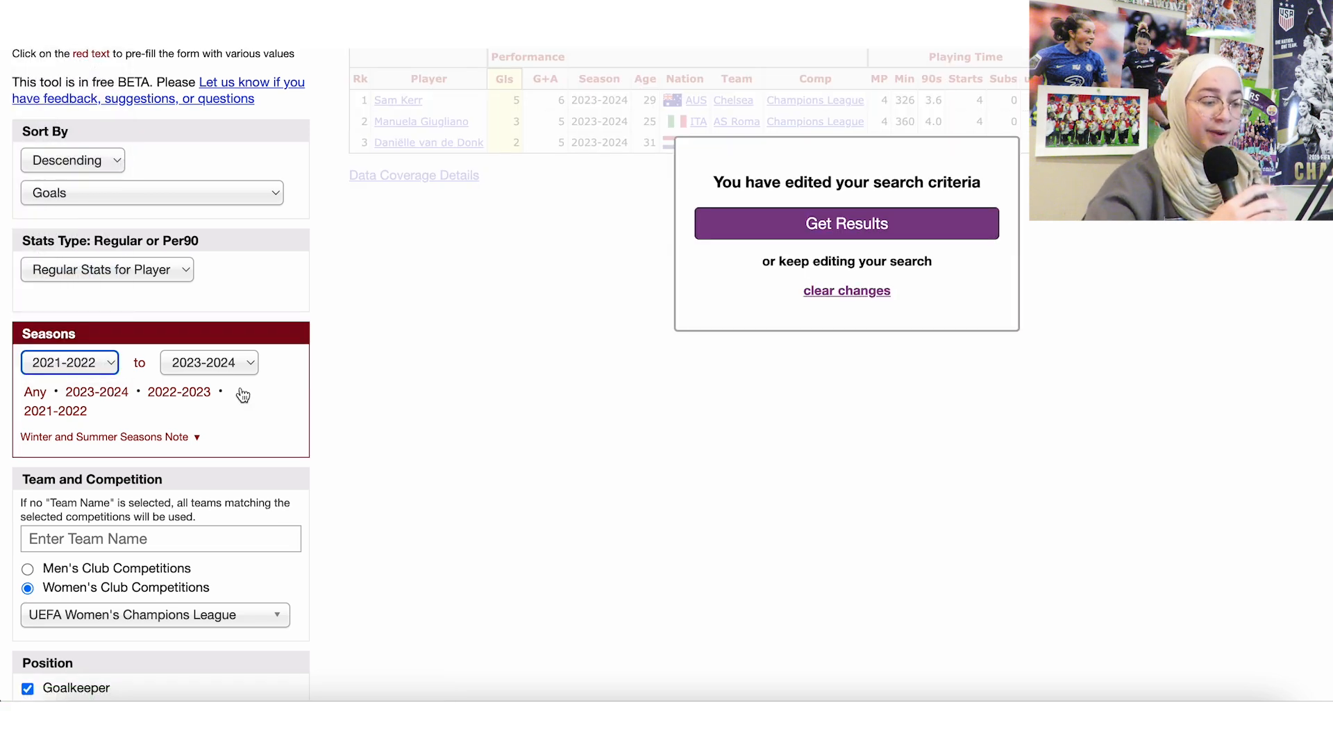
Step: Get the results for the extended season range, 2021-2022 to 2023-2024
scroll(242, 402, "up", 3)
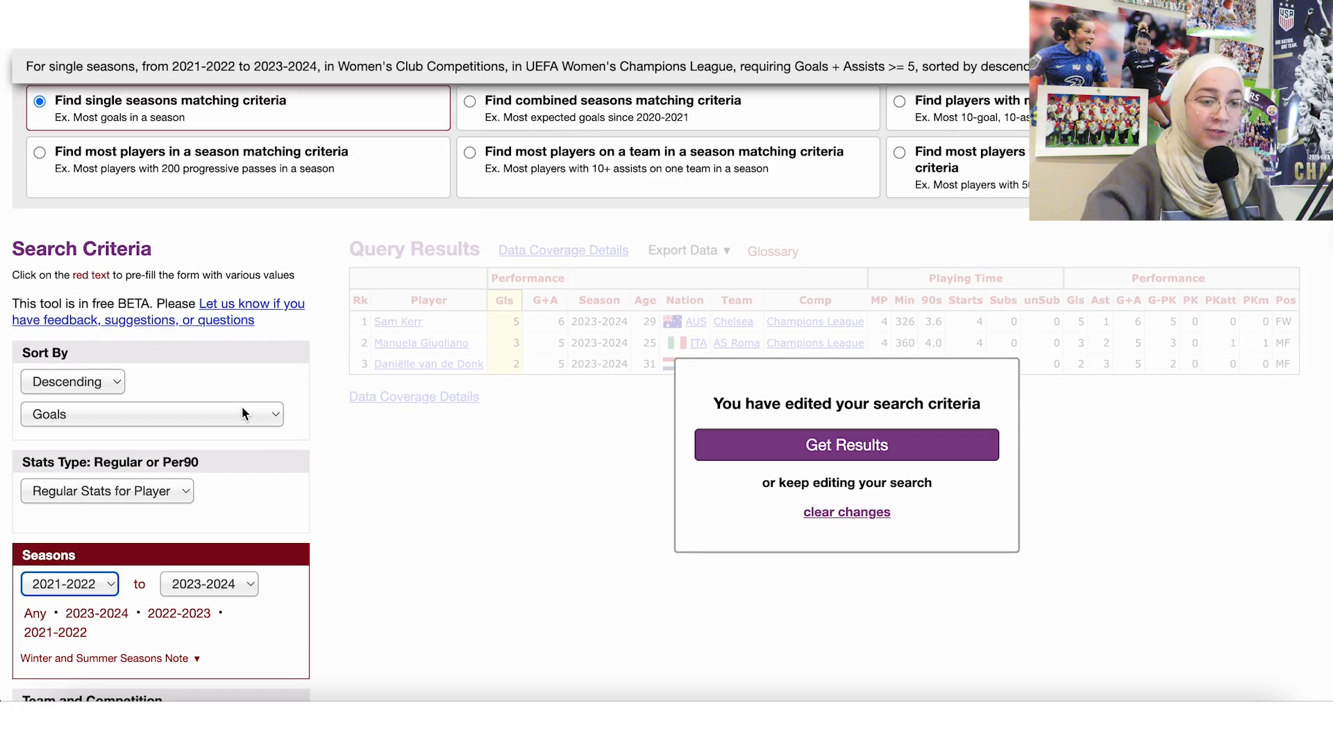
scroll(242, 413, "down", 1)
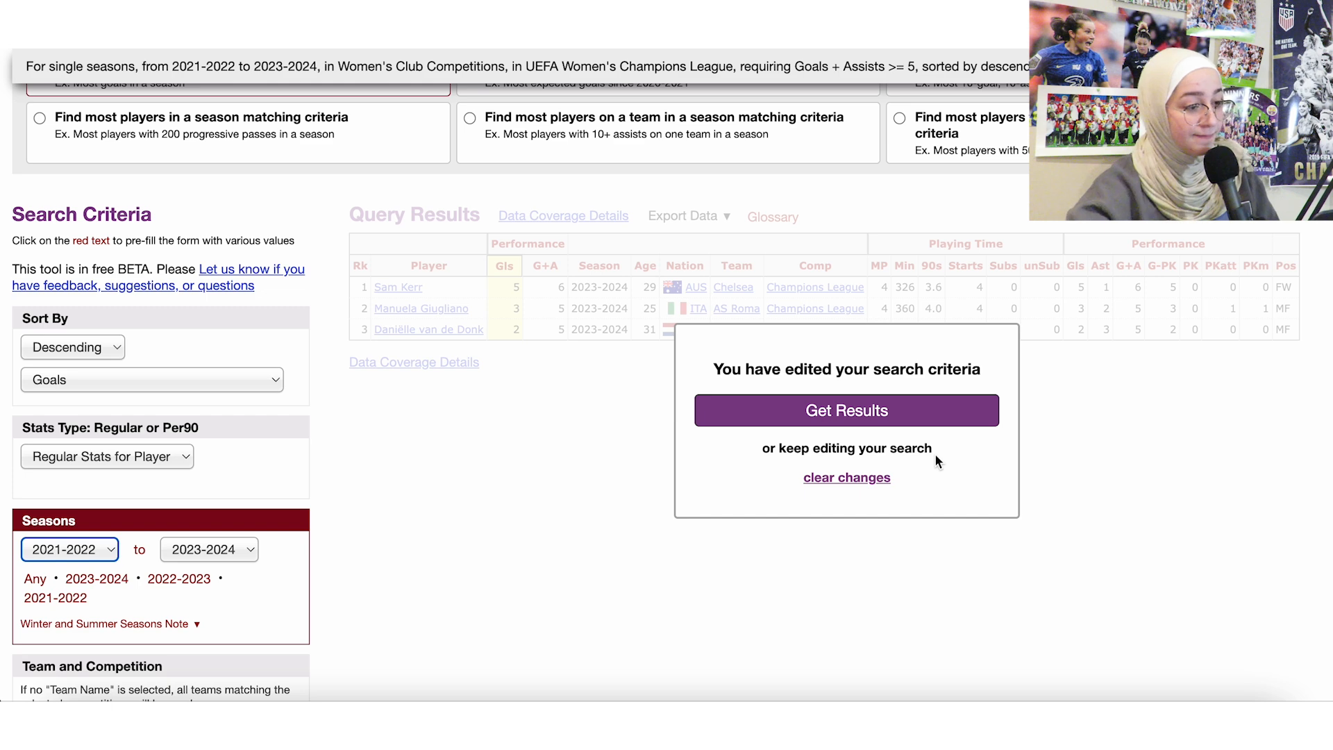
left_click(890, 421)
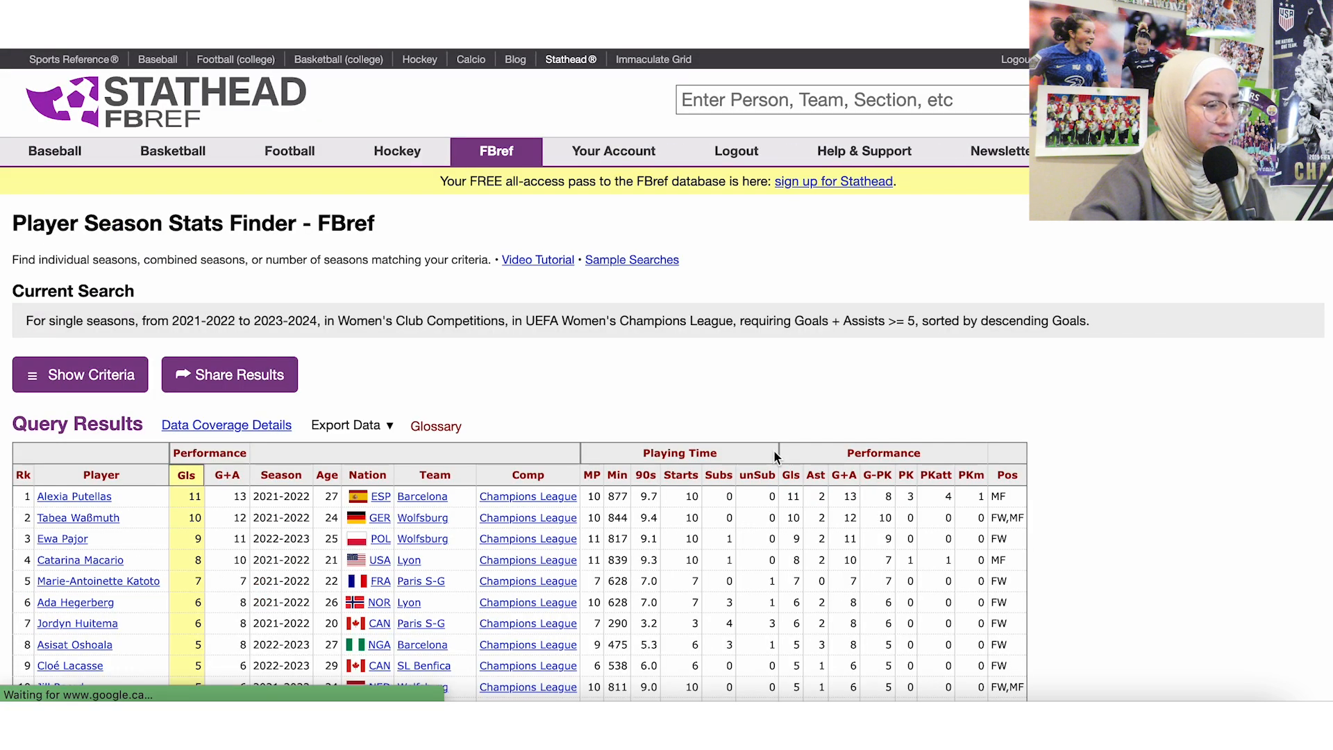
Step: Look through the full list of players and sort the query results by goals and assists in descending order
scroll(773, 450, "down", 7)
scroll(775, 455, "down", 7)
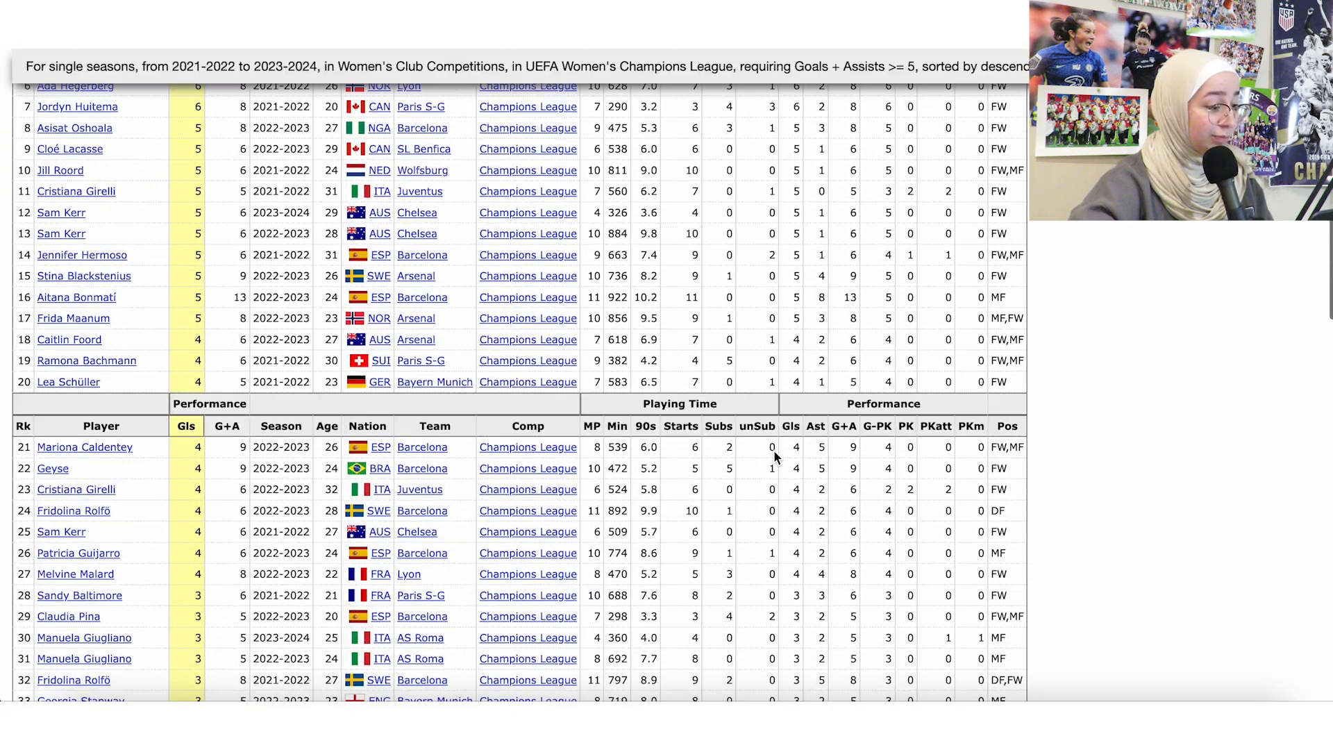
scroll(775, 456, "down", 2)
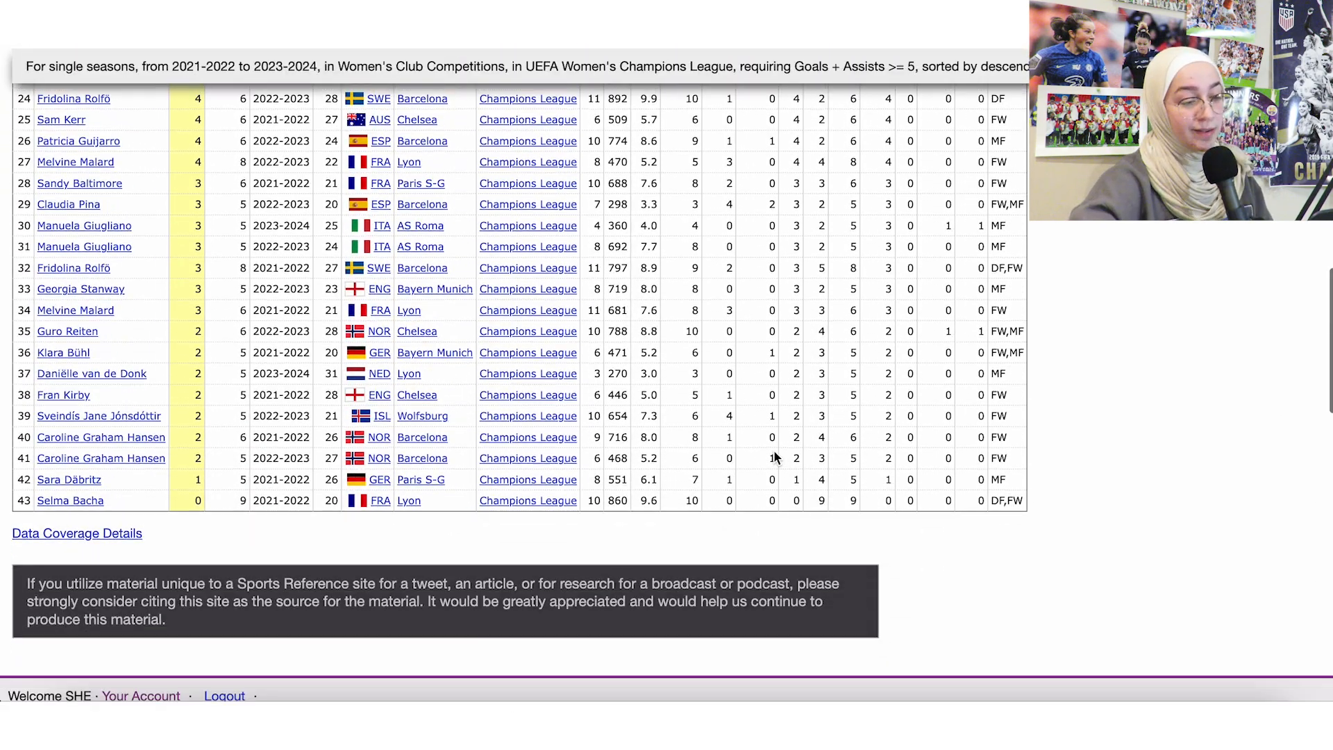
scroll(775, 456, "up", 8)
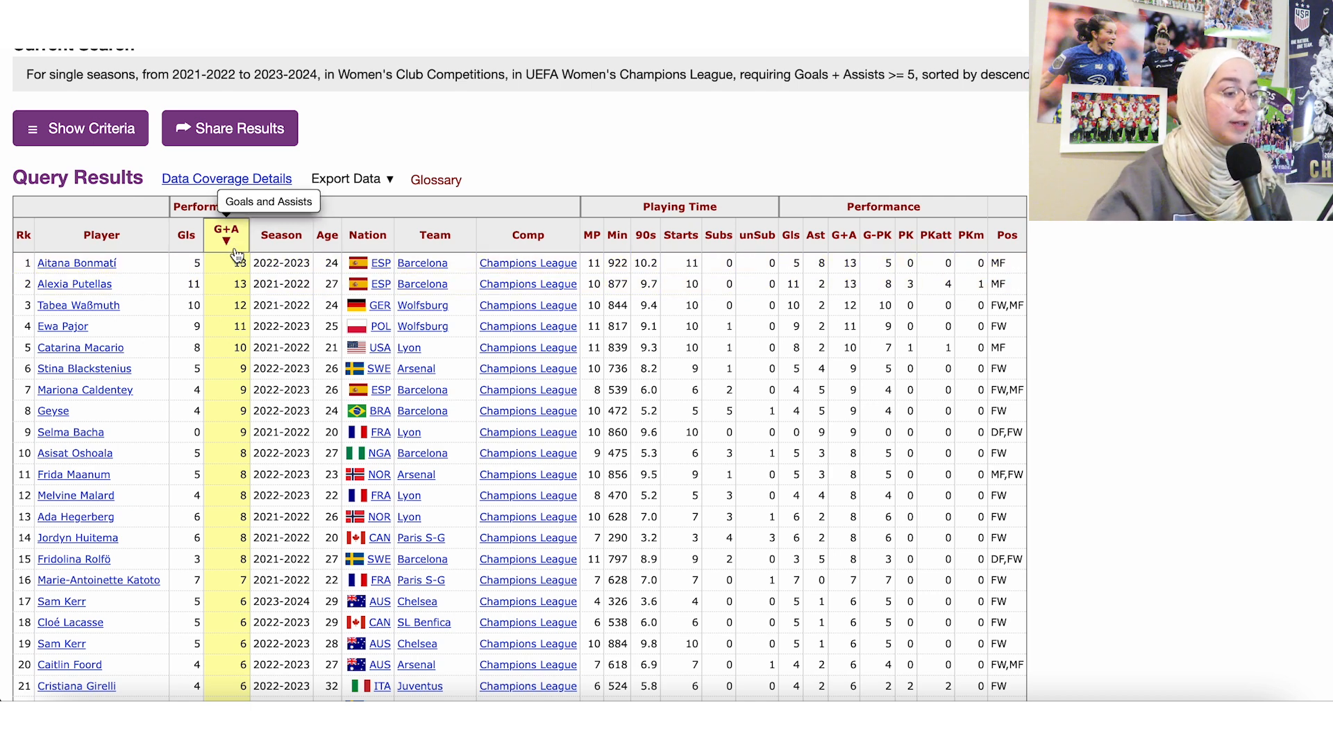
left_click(234, 278)
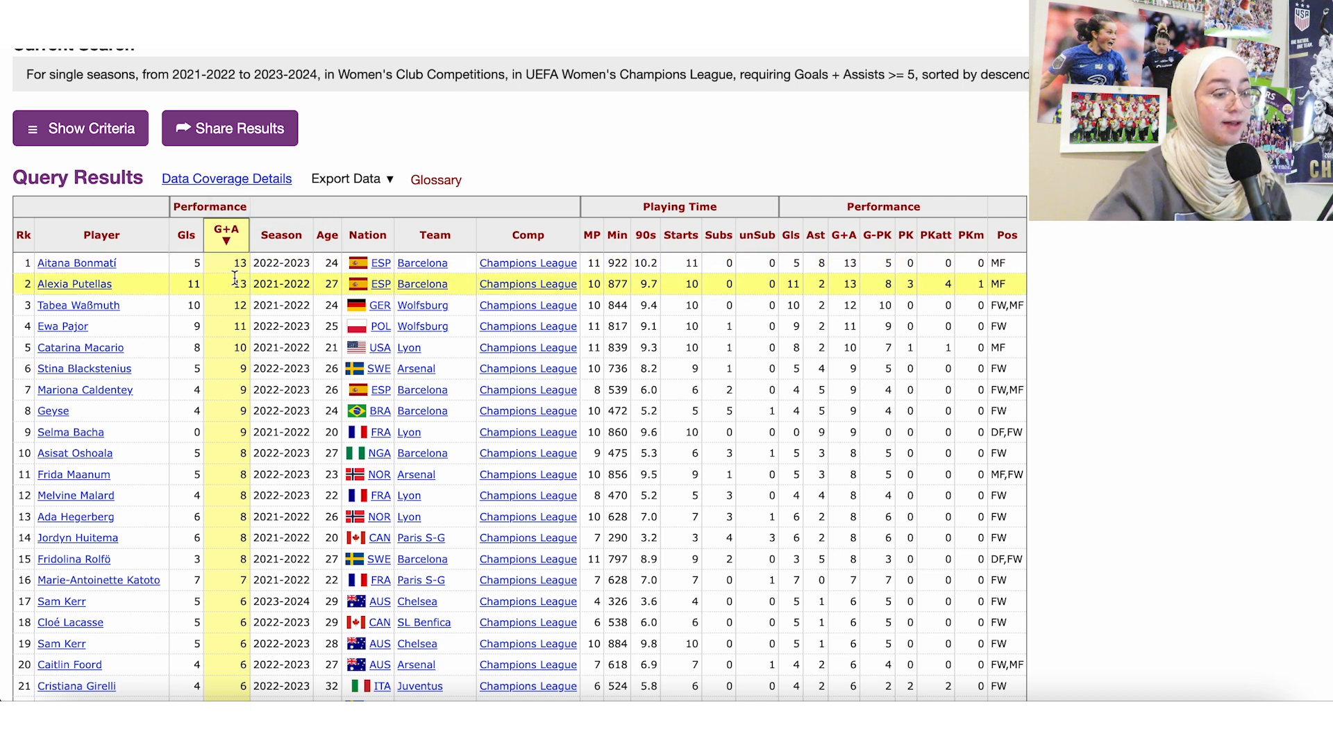
Step: Sort the query results by season in descending order, and then in ascending order
left_click(286, 240)
left_click(293, 306)
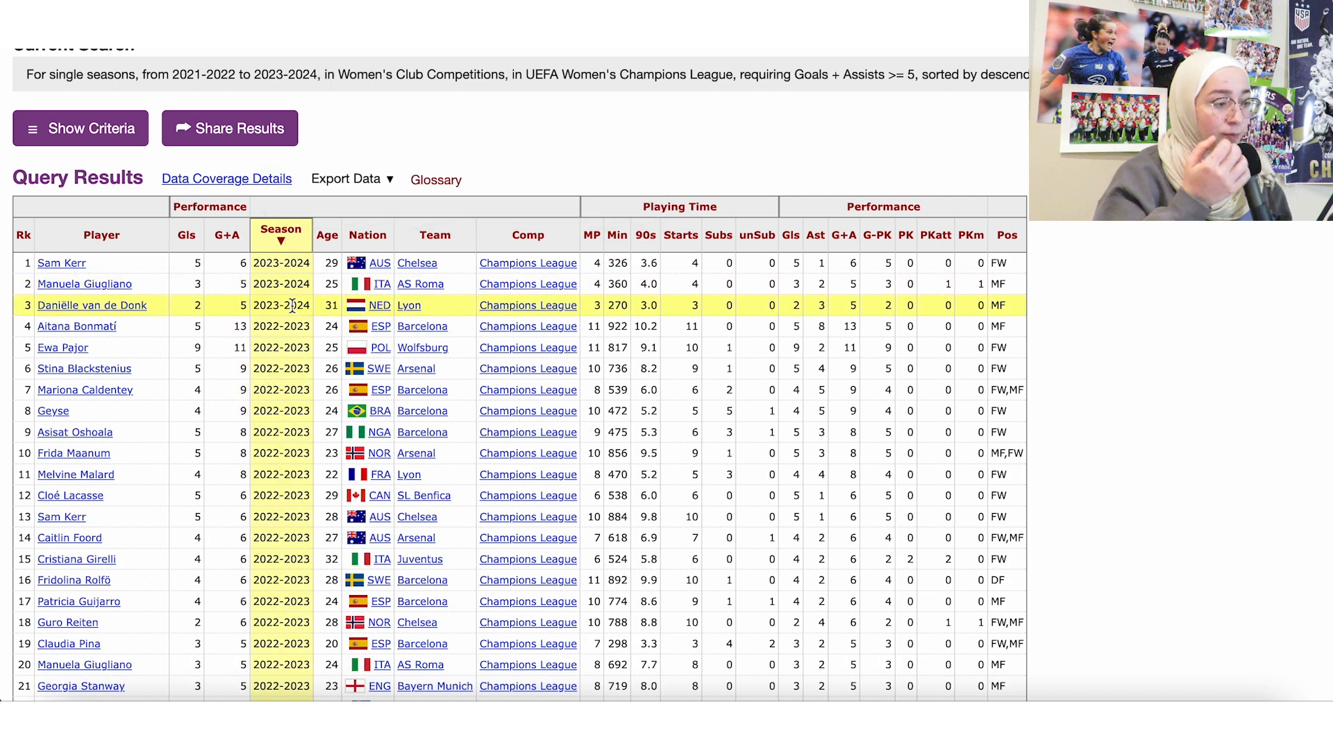
left_click(292, 305)
left_click(281, 235)
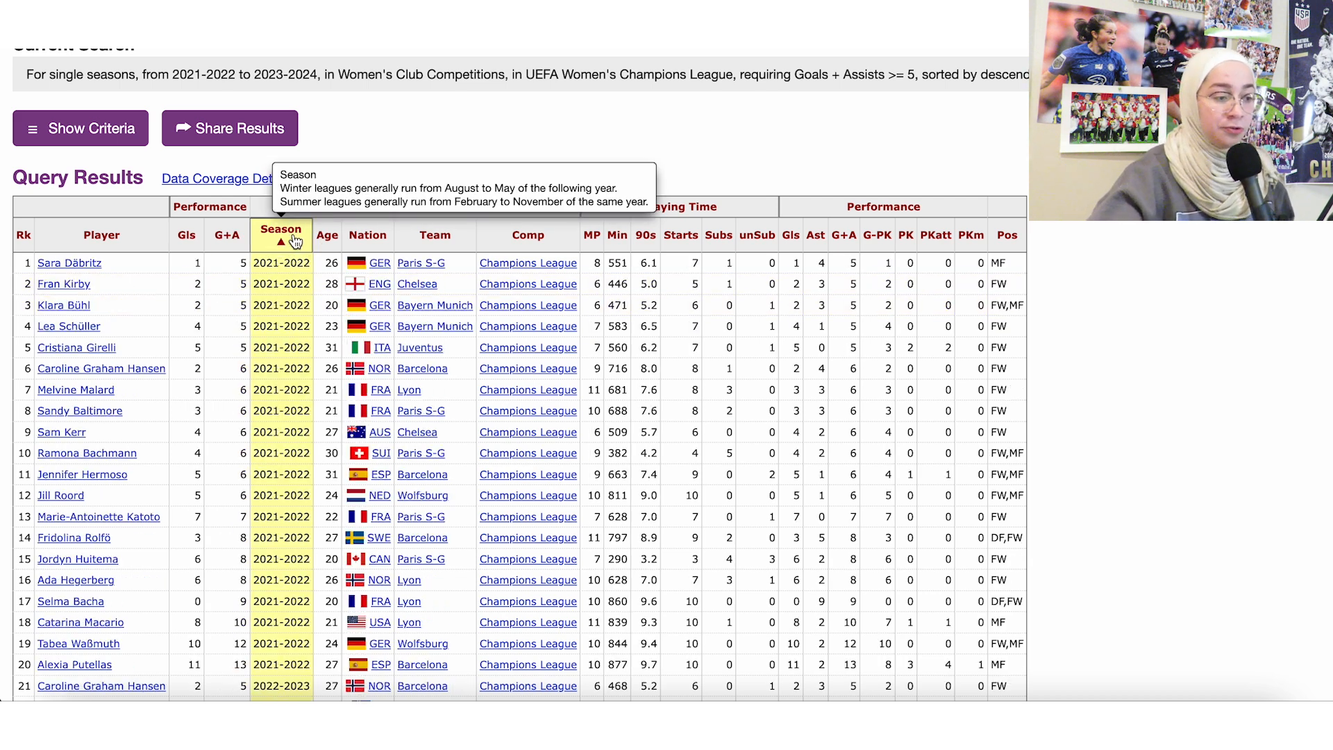
left_click(276, 309)
left_click(277, 308)
left_click(286, 283)
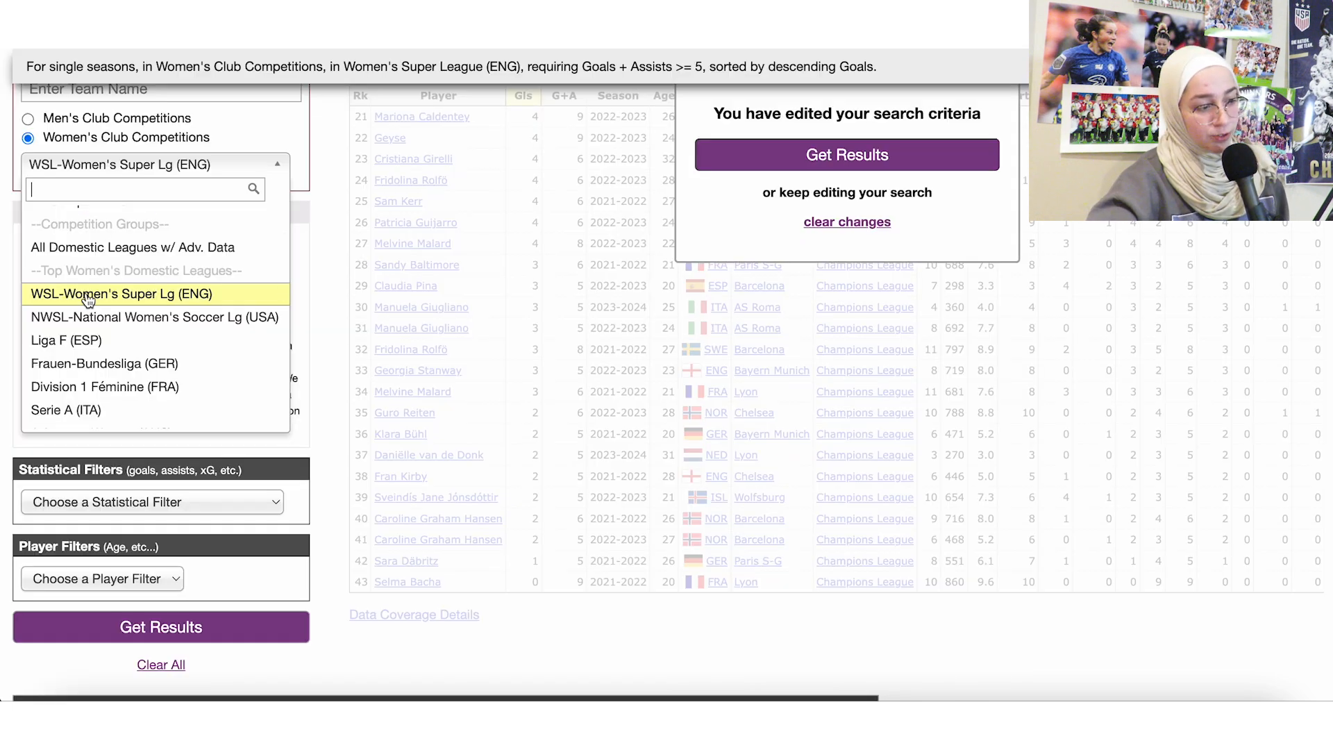
Step: Change the competition in the search criteria to WSL-Women's Super Lg (ENG)
left_click(86, 293)
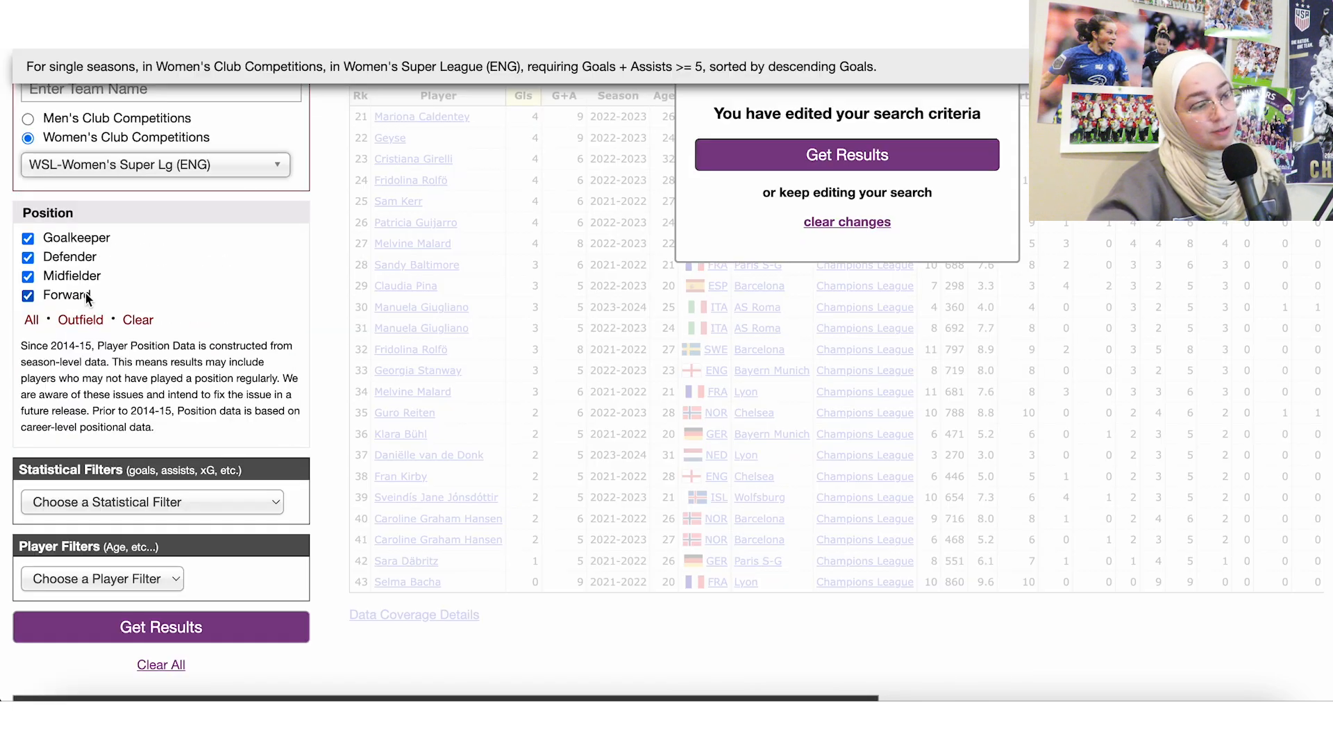
scroll(205, 260, "up", 3)
scroll(205, 260, "down", 3)
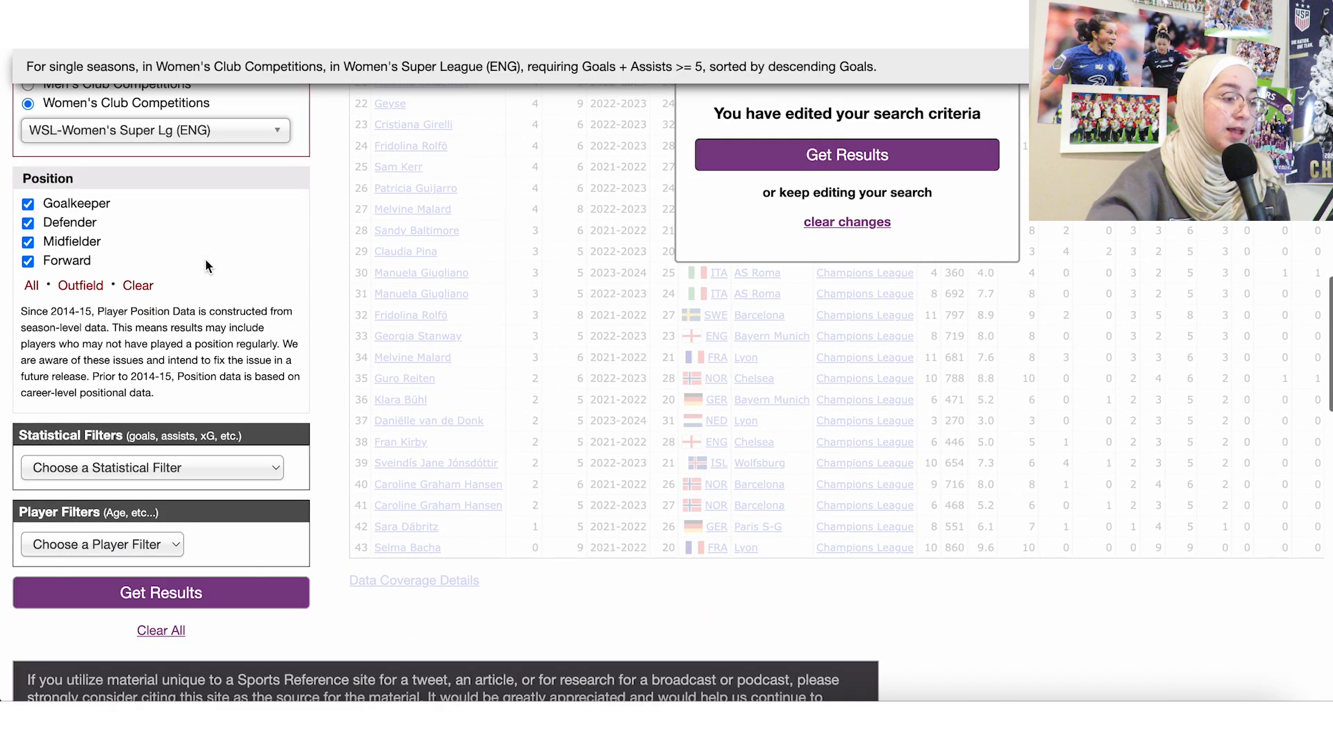
Step: Look through the available statistical filters and add a Shots on Target filter
scroll(205, 261, "down", 2)
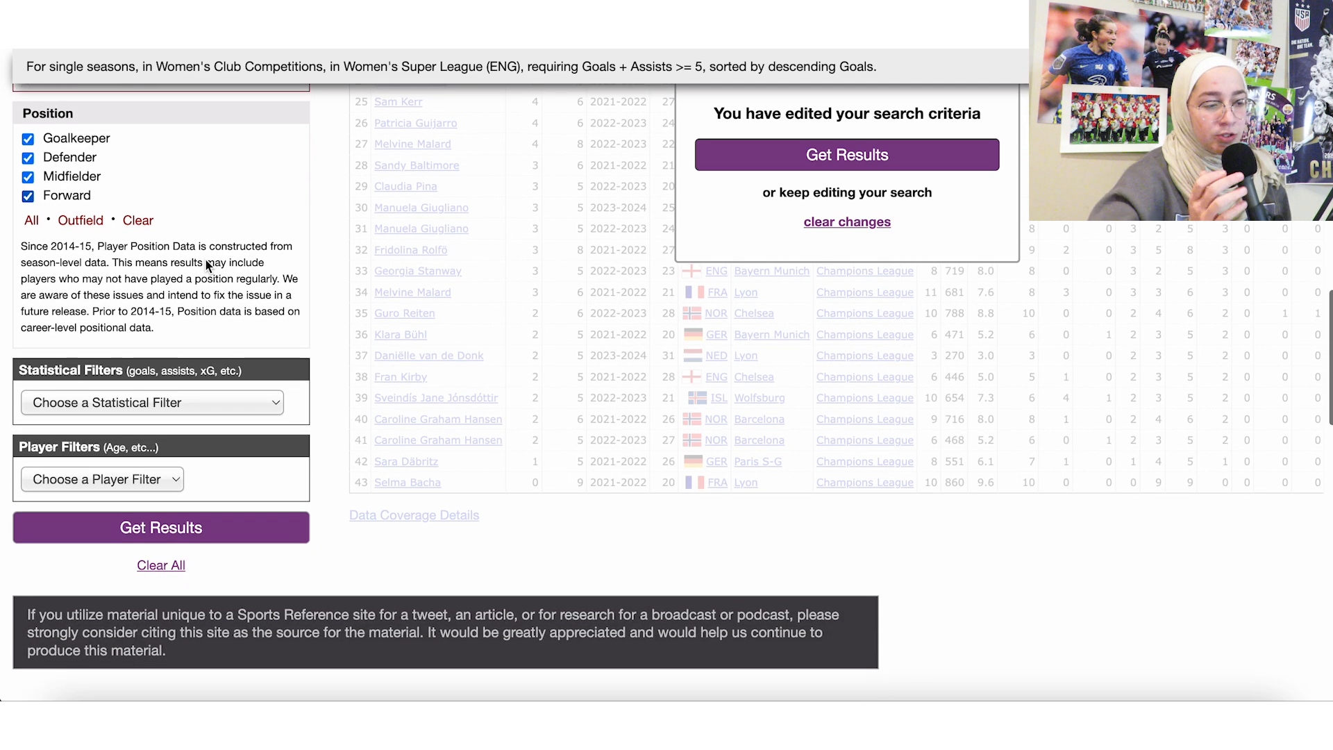
left_click(155, 404)
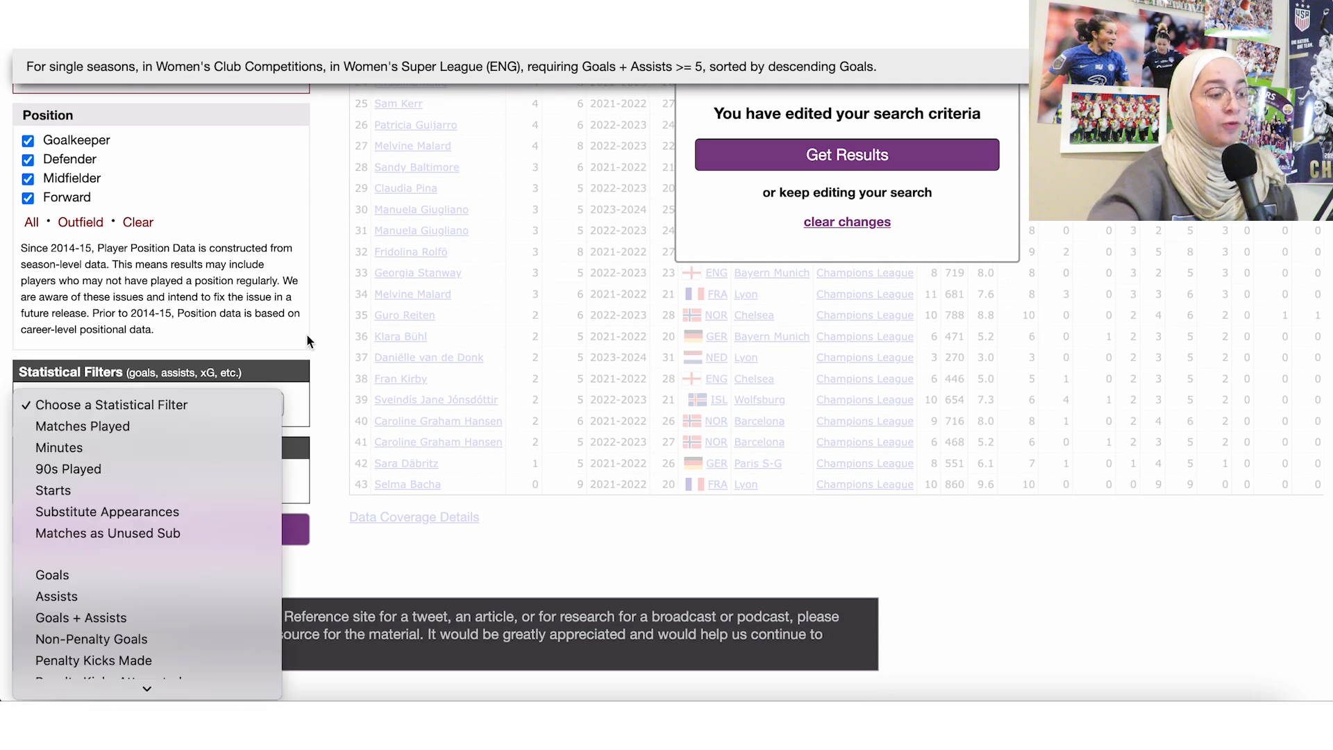
scroll(192, 450, "down", 4)
scroll(192, 452, "down", 10)
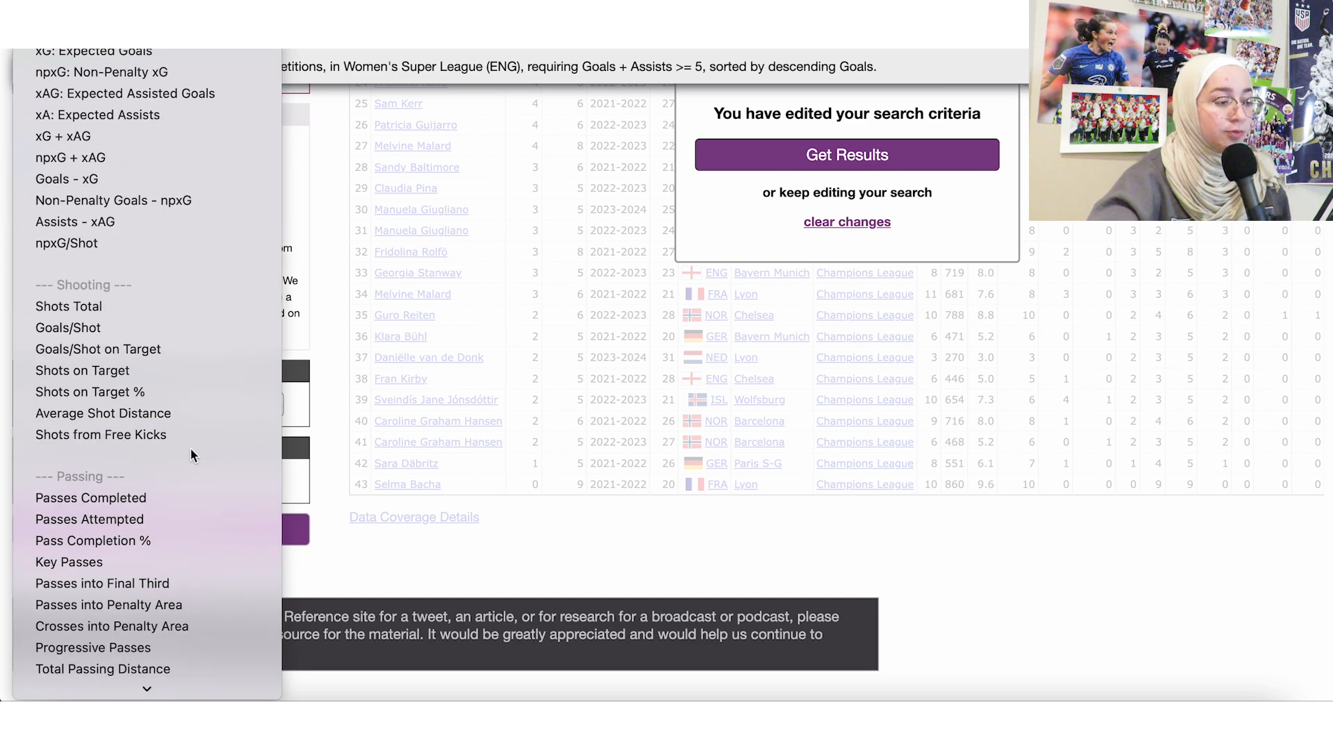
scroll(191, 450, "up", 1)
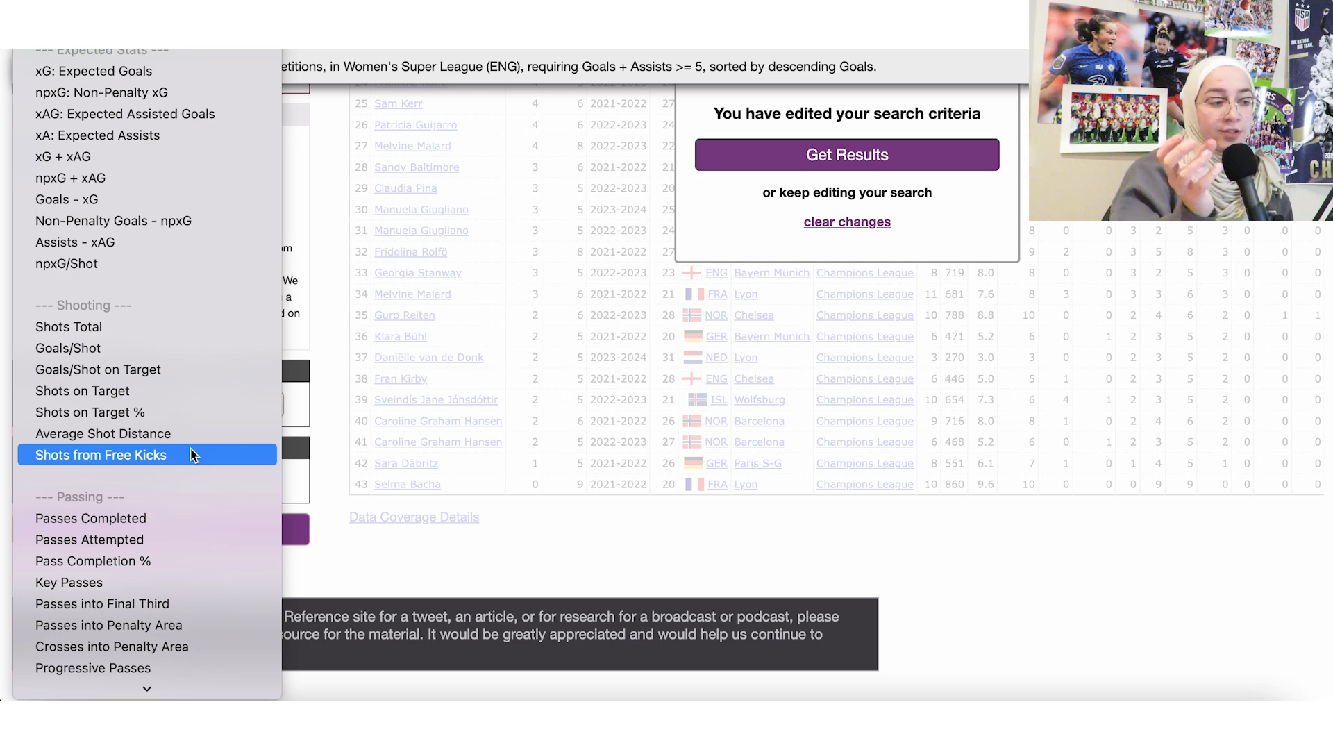
scroll(193, 454, "down", 2)
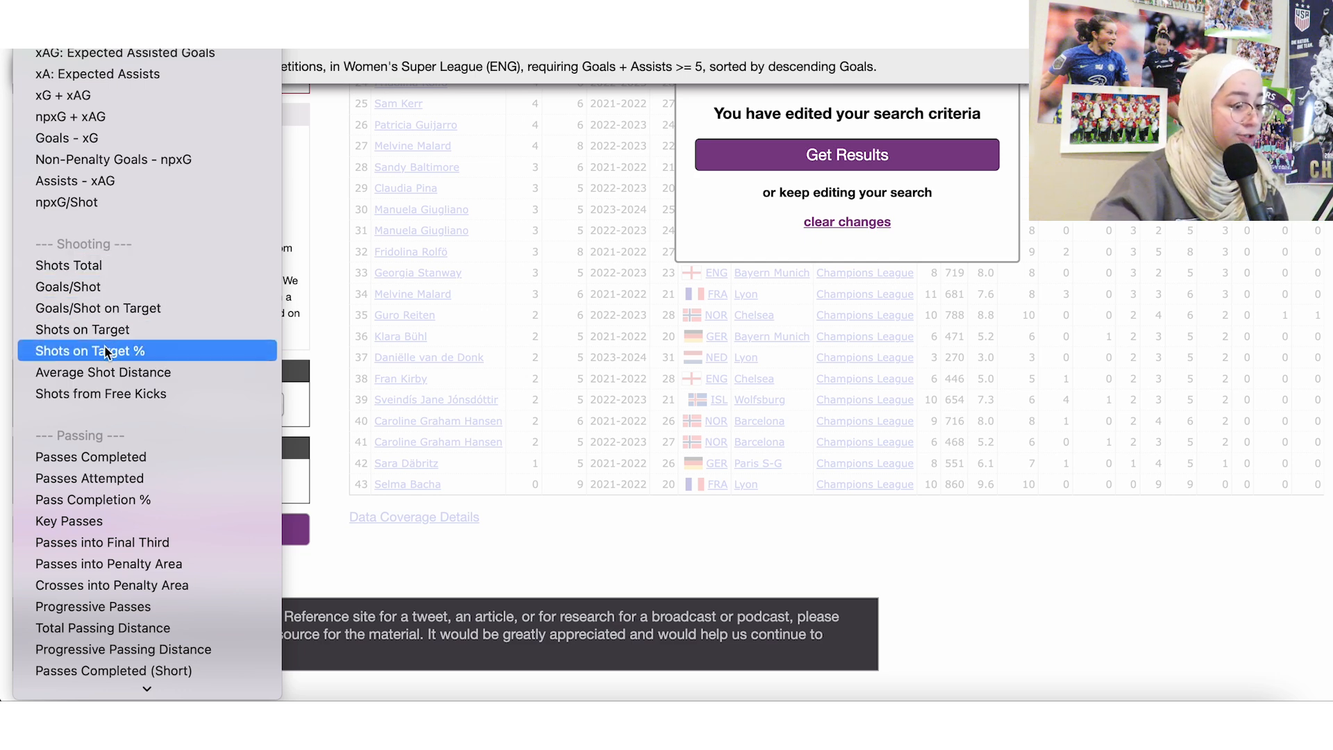
left_click(90, 331)
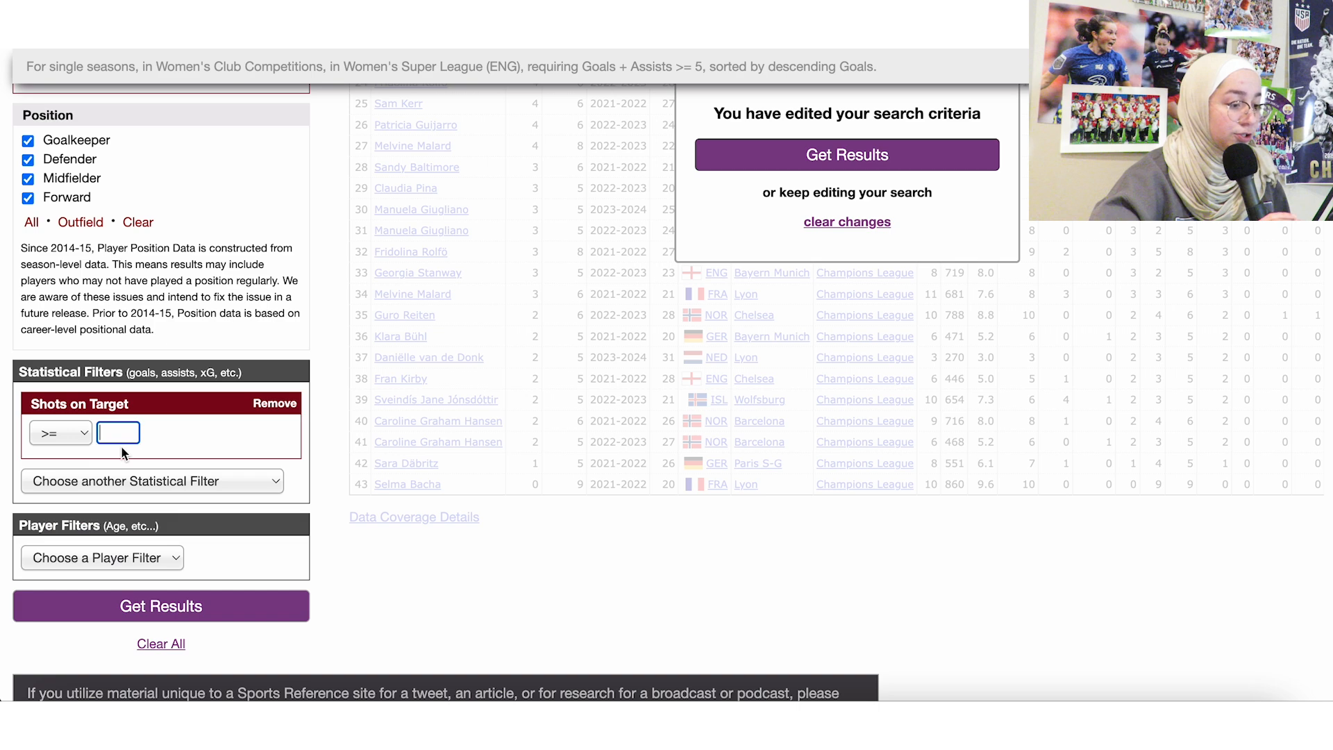
Step: Add an xG: Expected Goals filter of at least 2 and get the results
scroll(185, 431, "down", 1)
left_click(169, 454)
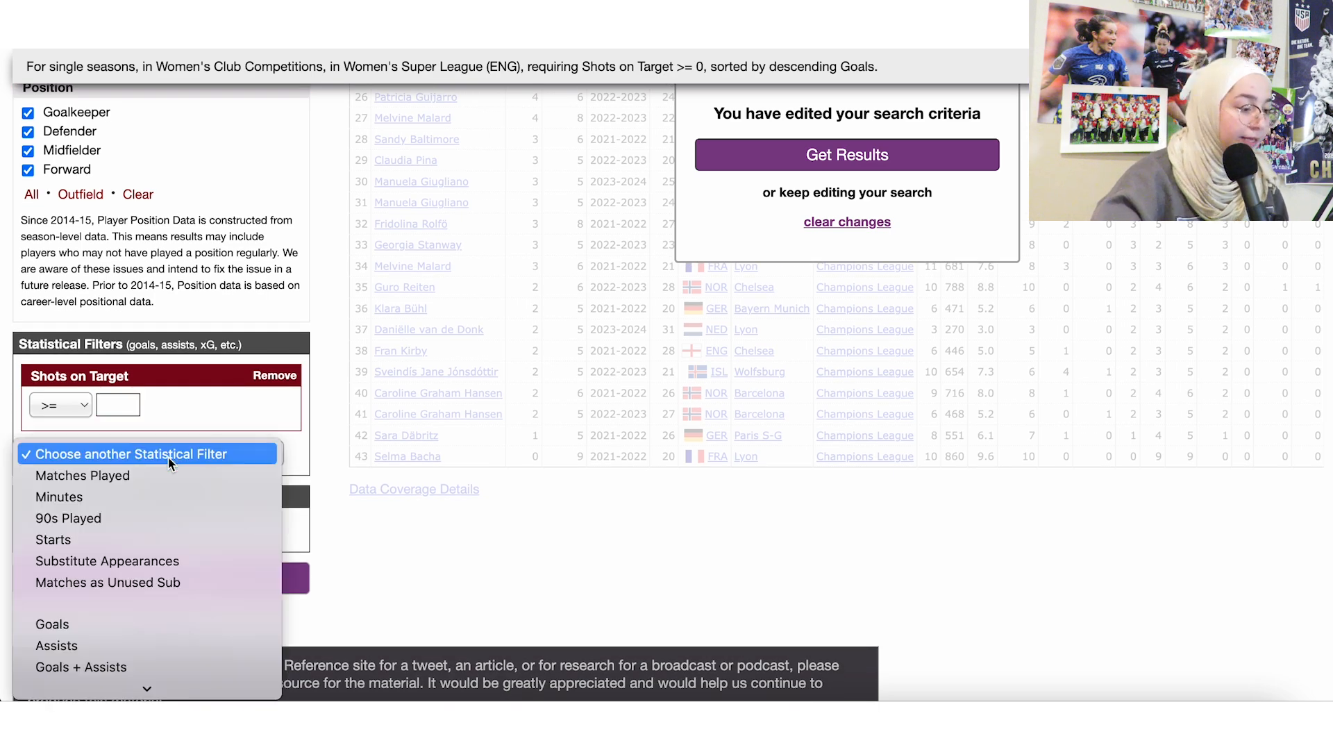
scroll(160, 508, "down", 10)
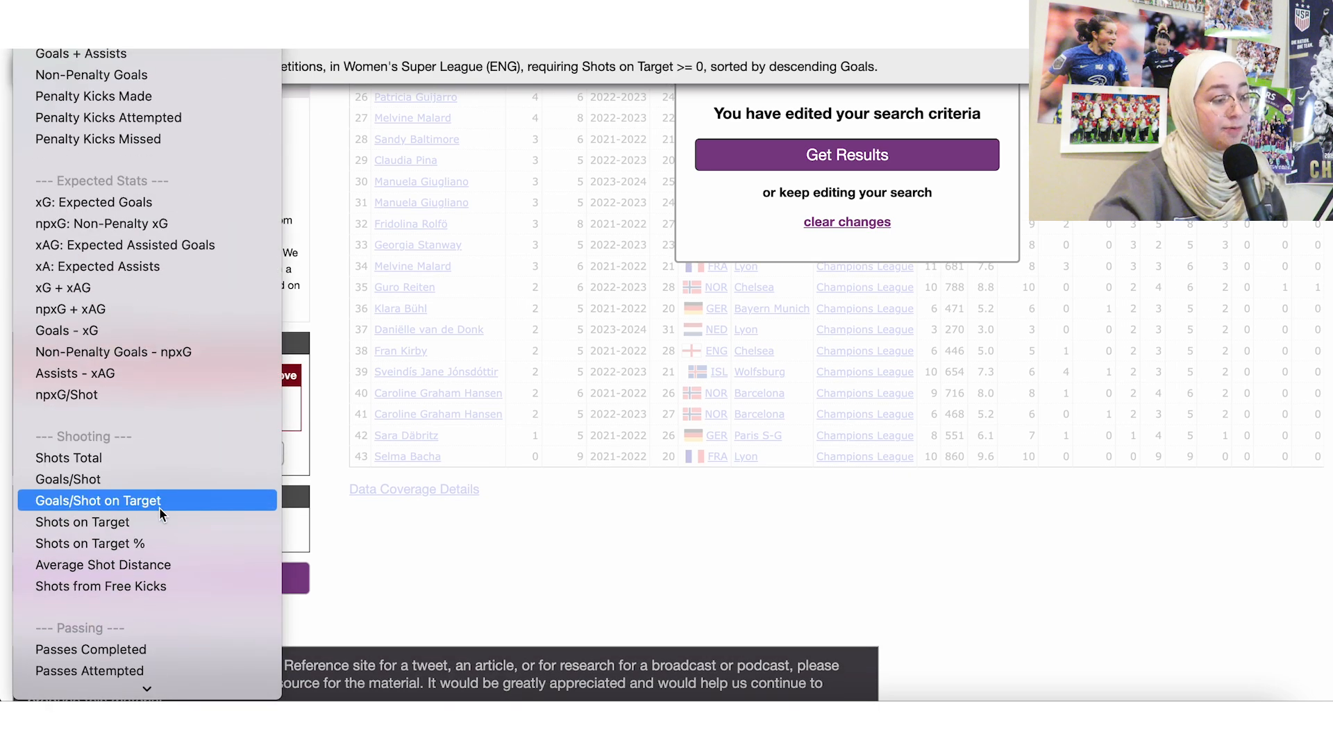
scroll(186, 389, "up", 3)
scroll(186, 389, "down", 2)
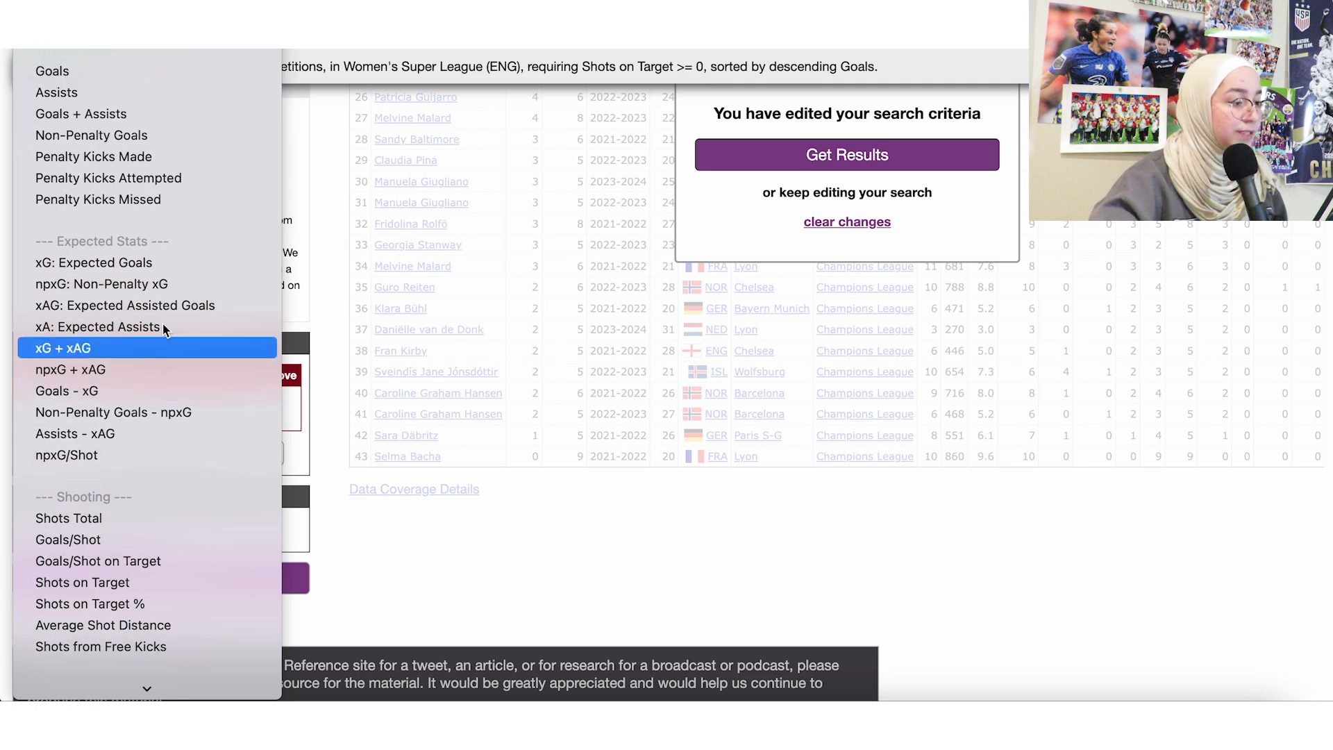
left_click(118, 263)
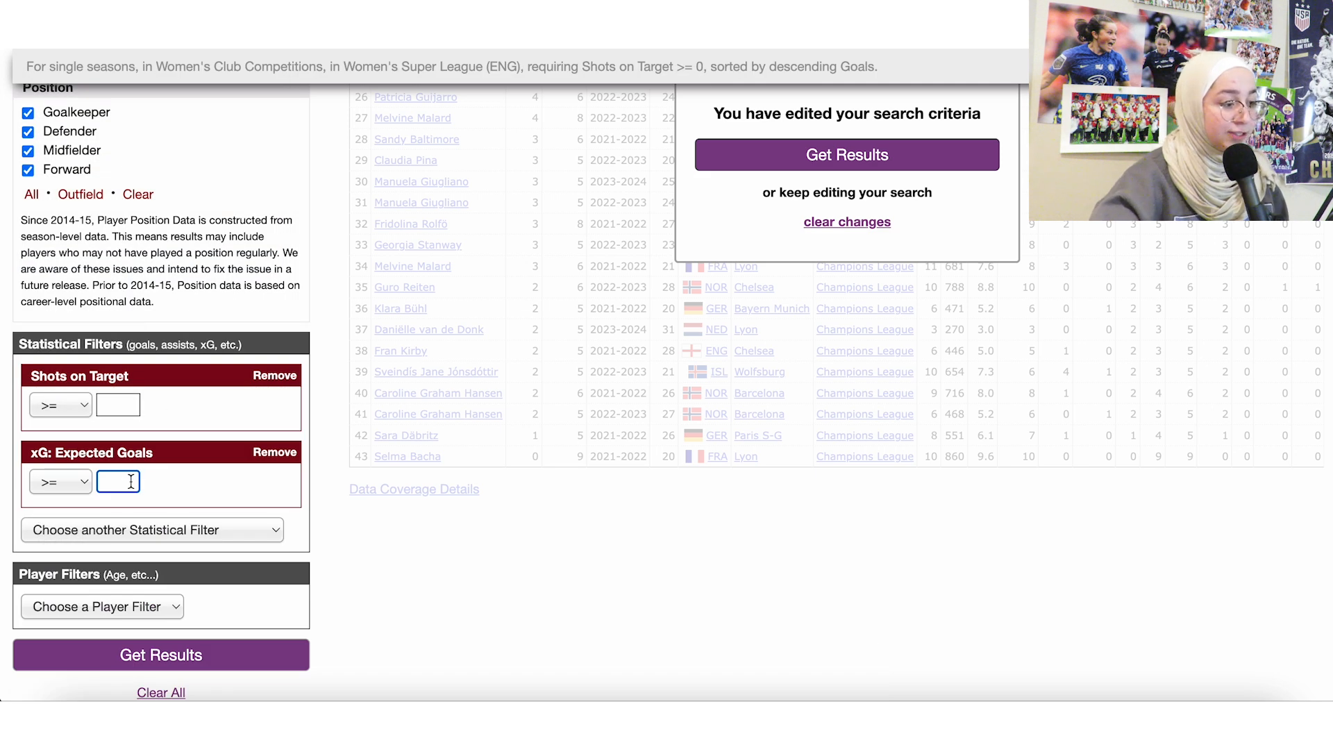
type("2")
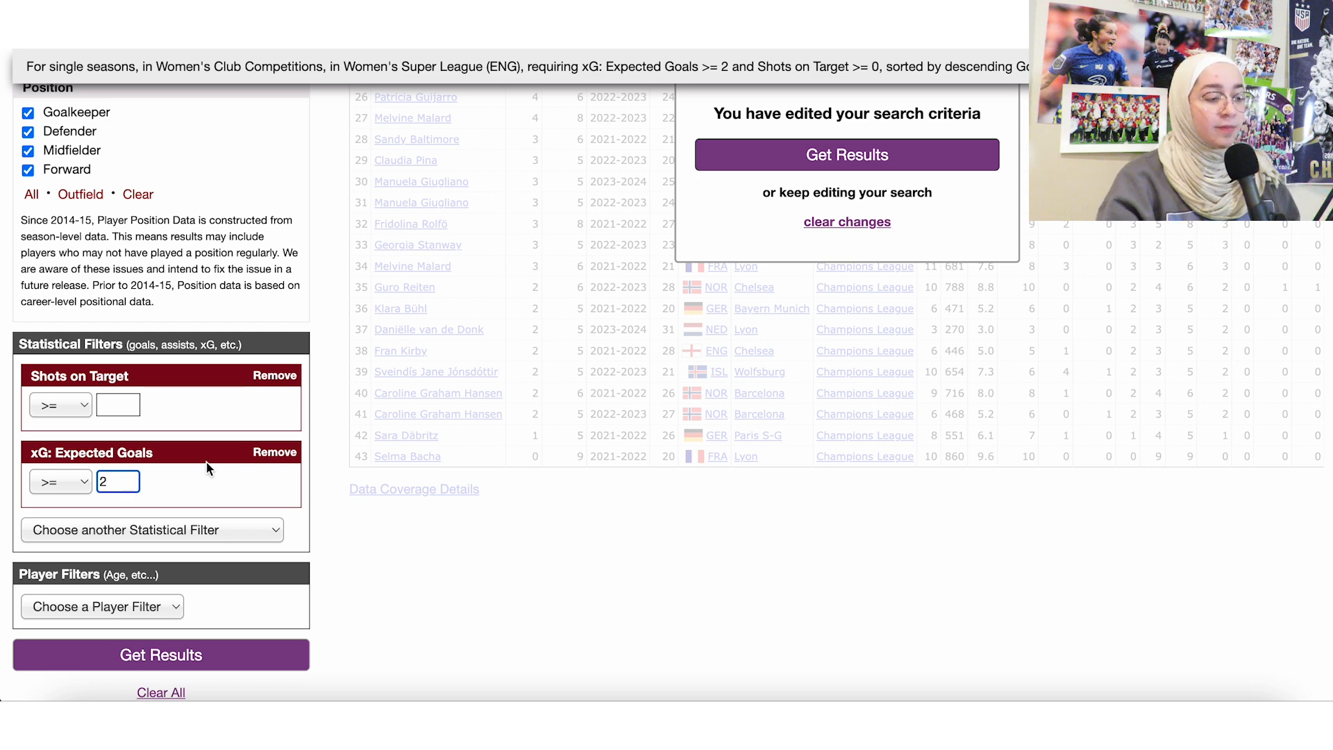
left_click(180, 656)
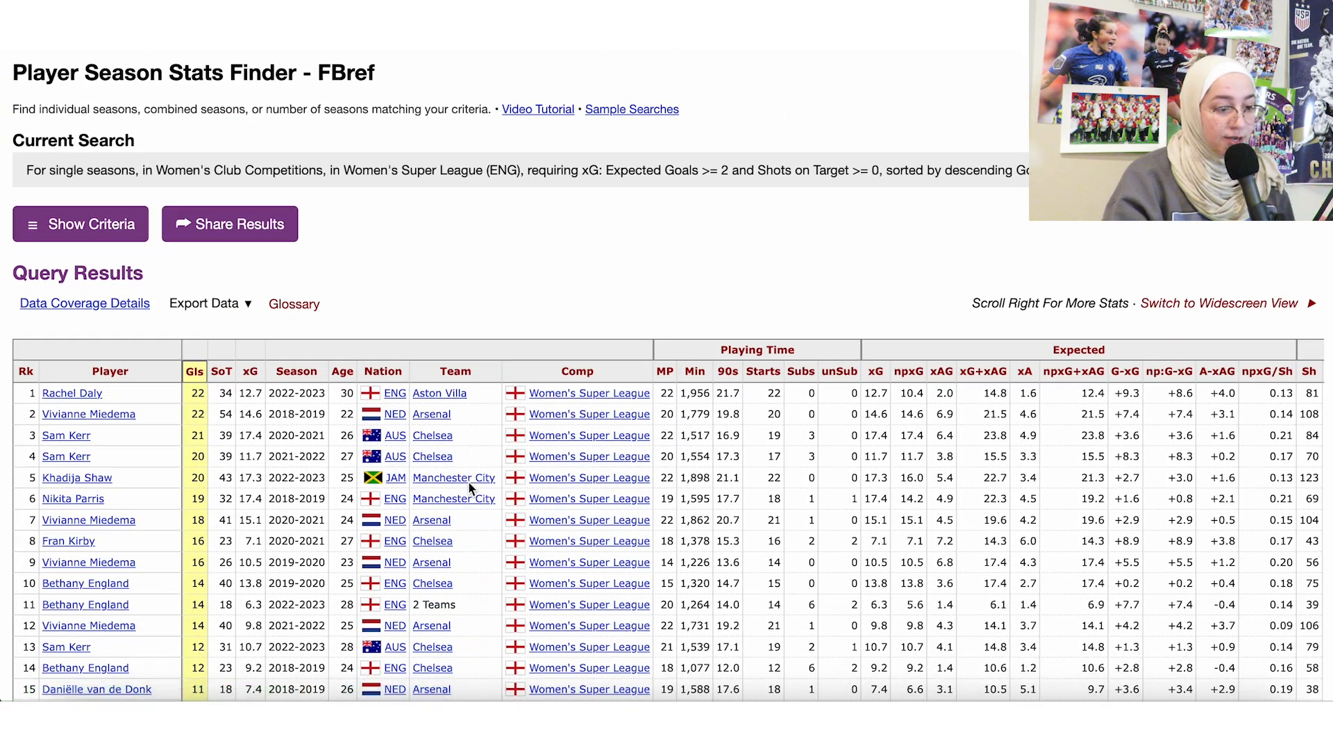
Step: Limit the search to the 2023-2024 season, get the results and look through the list of players
scroll(468, 481, "down", 2)
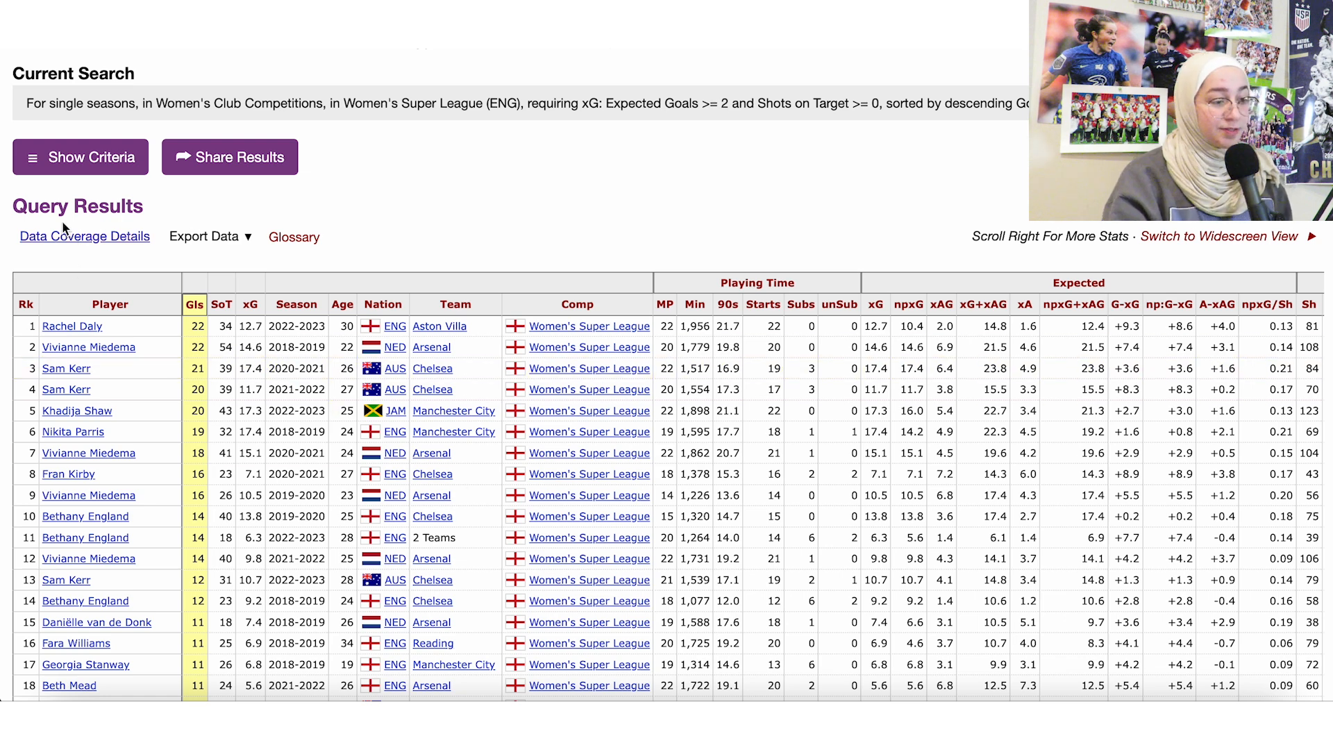
left_click(62, 158)
scroll(160, 379, "down", 4)
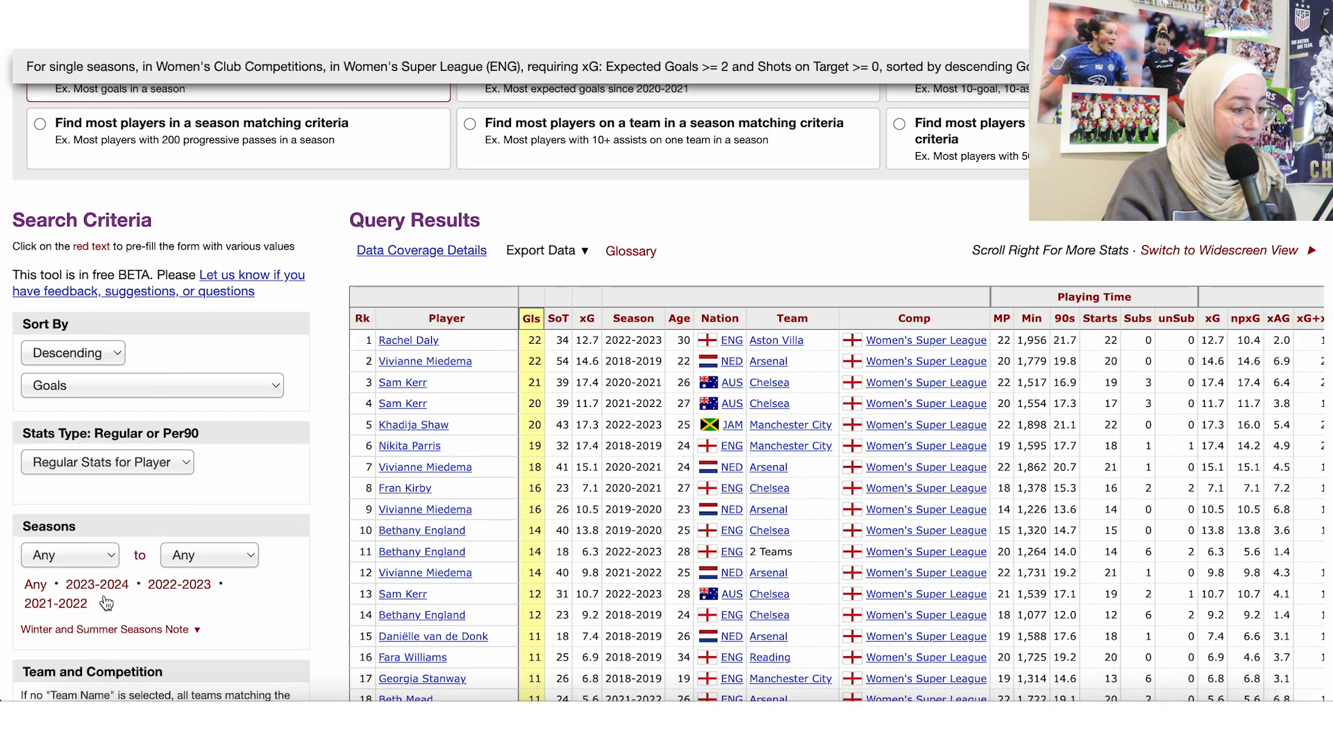
left_click(77, 585)
left_click(761, 416)
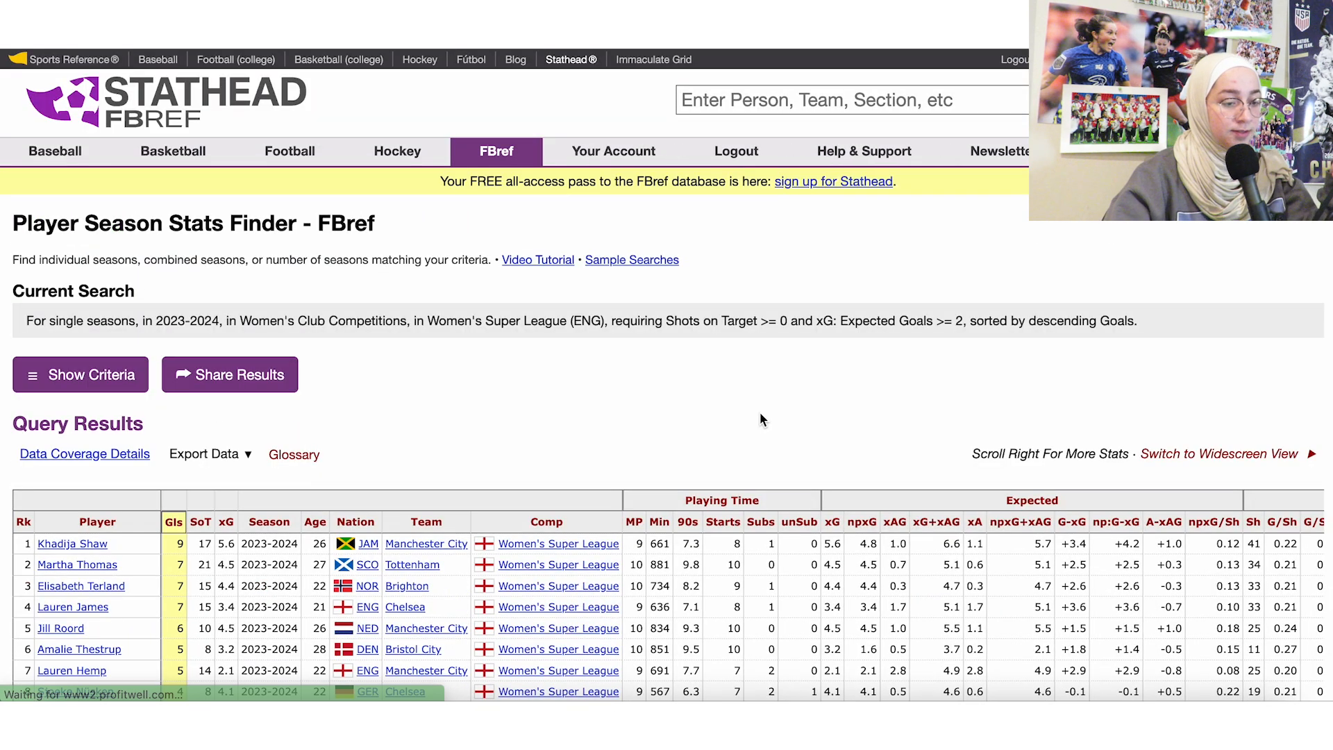
scroll(761, 419, "down", 3)
scroll(760, 420, "up", 1)
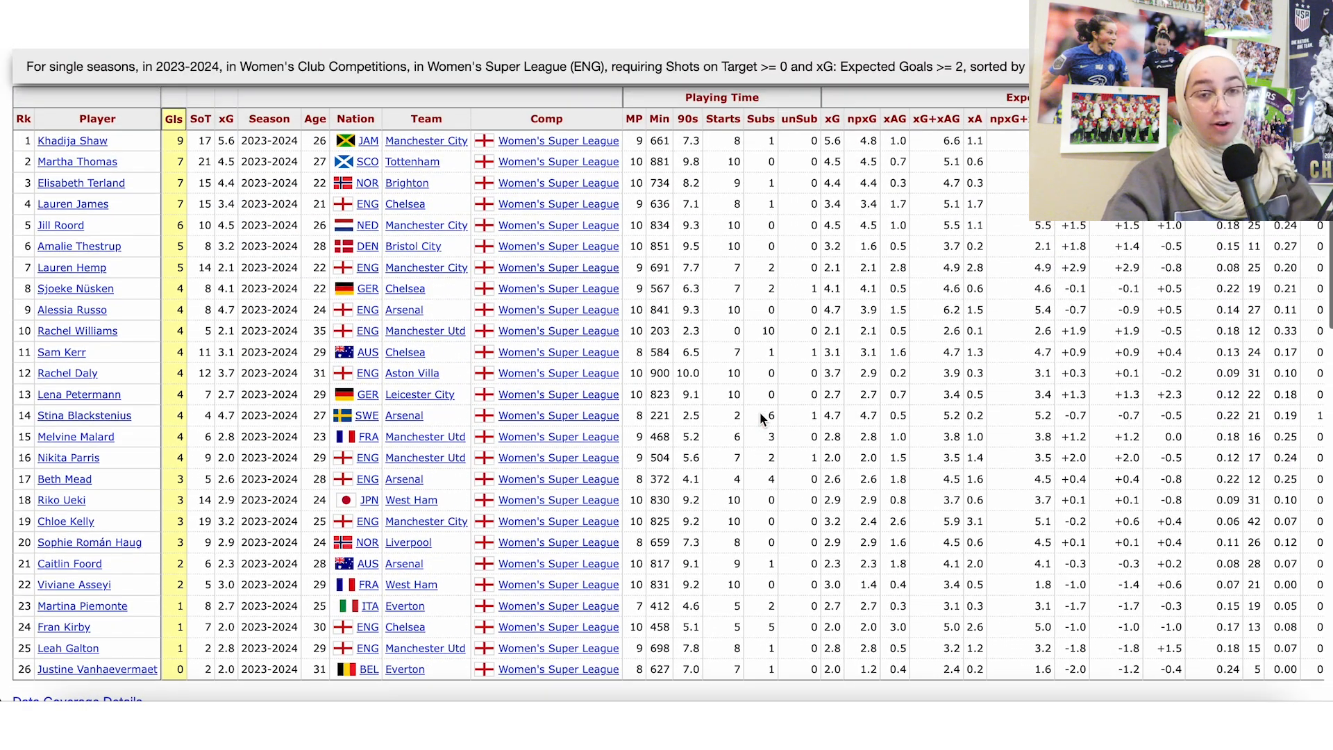
scroll(759, 411, "up", 1)
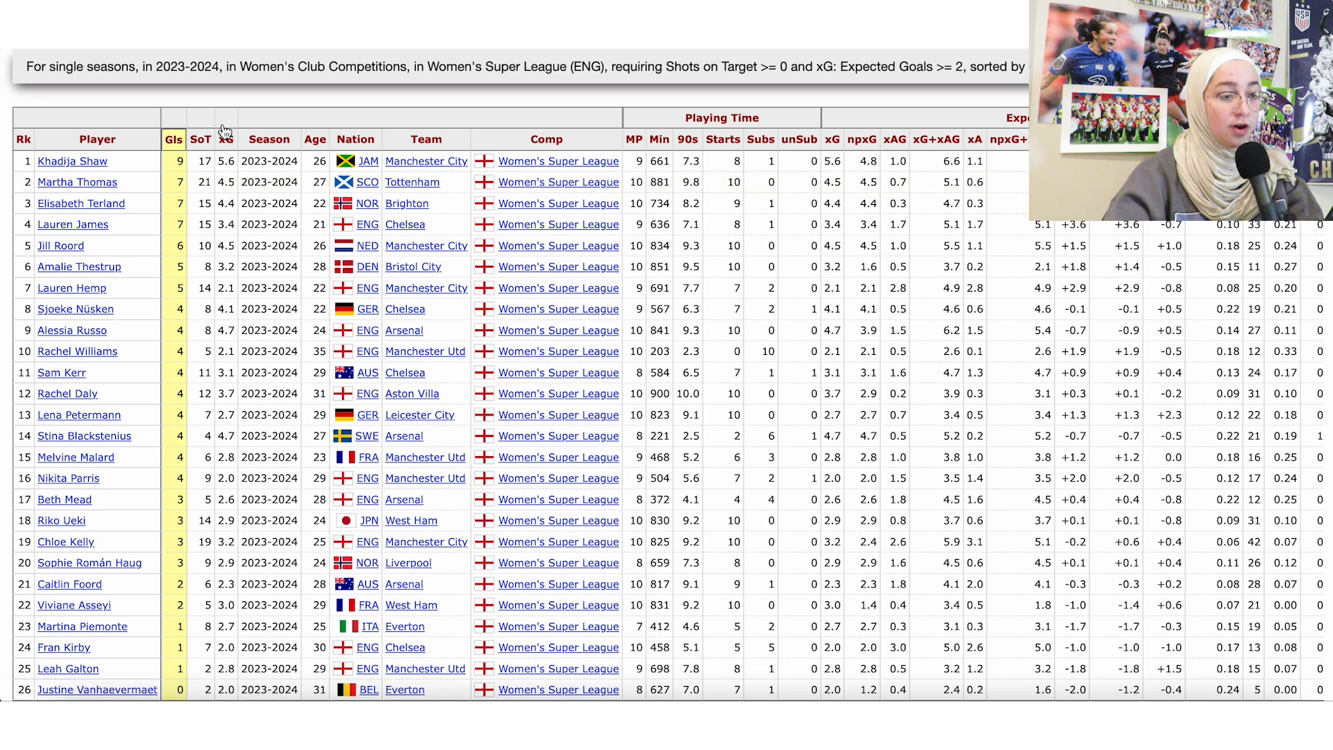
mouse_move(183, 142)
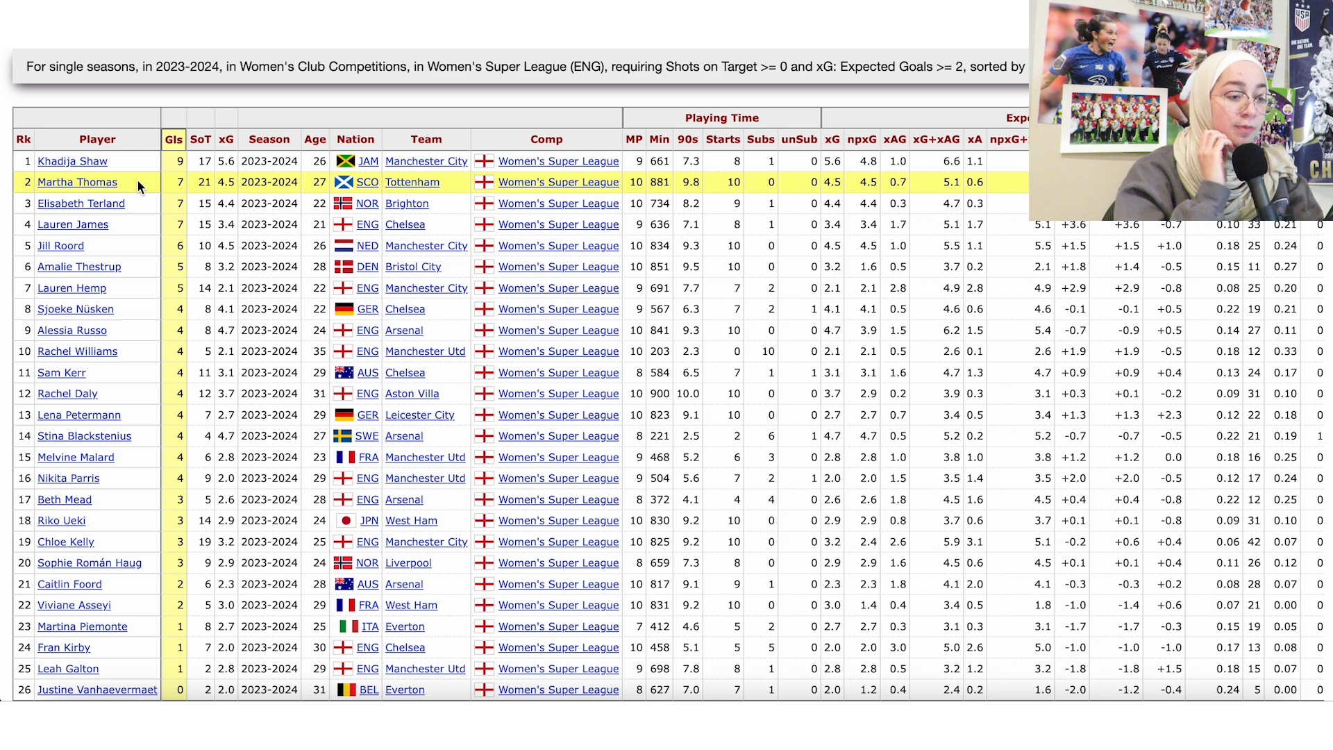
Step: Show the search criteria again, require at least 15 shots on target and get the updated results
scroll(137, 184, "up", 3)
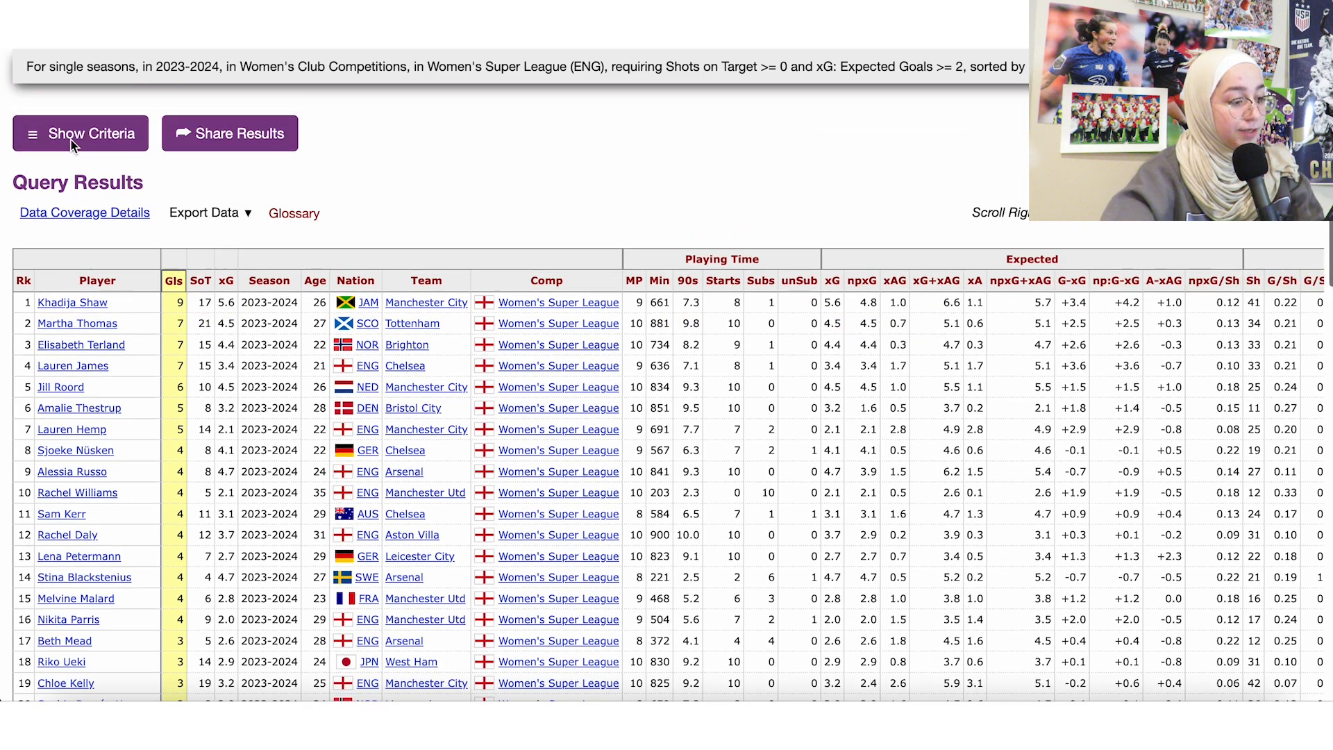
left_click(48, 138)
scroll(143, 349, "down", 10)
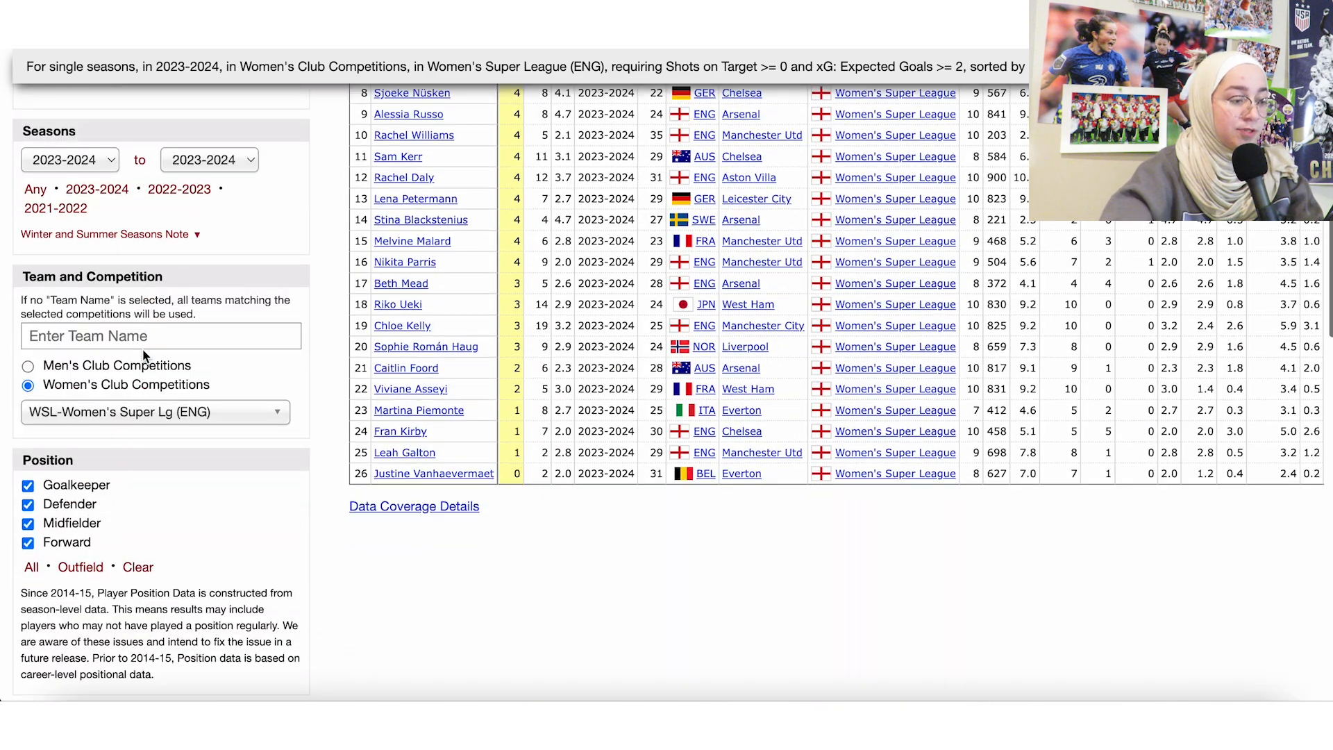
scroll(142, 349, "down", 2)
left_click(115, 478)
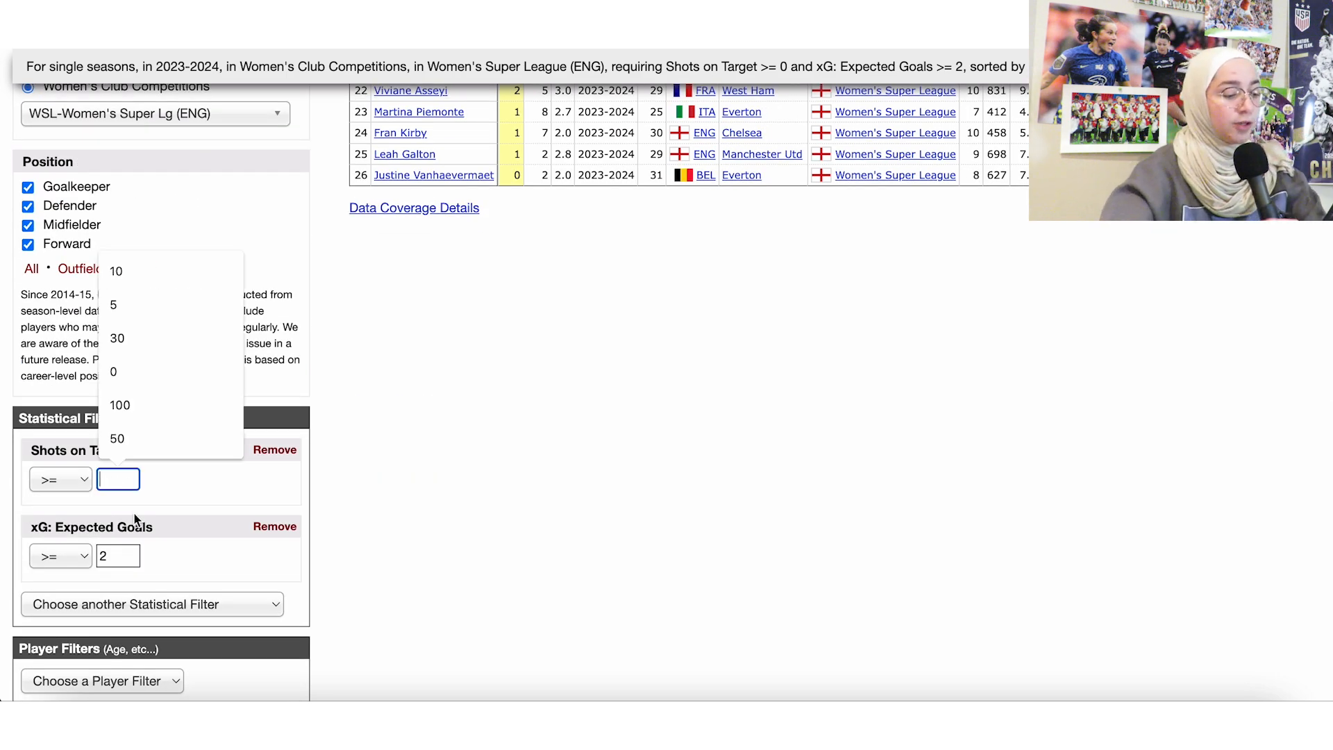
type("15")
scroll(210, 535, "down", 1)
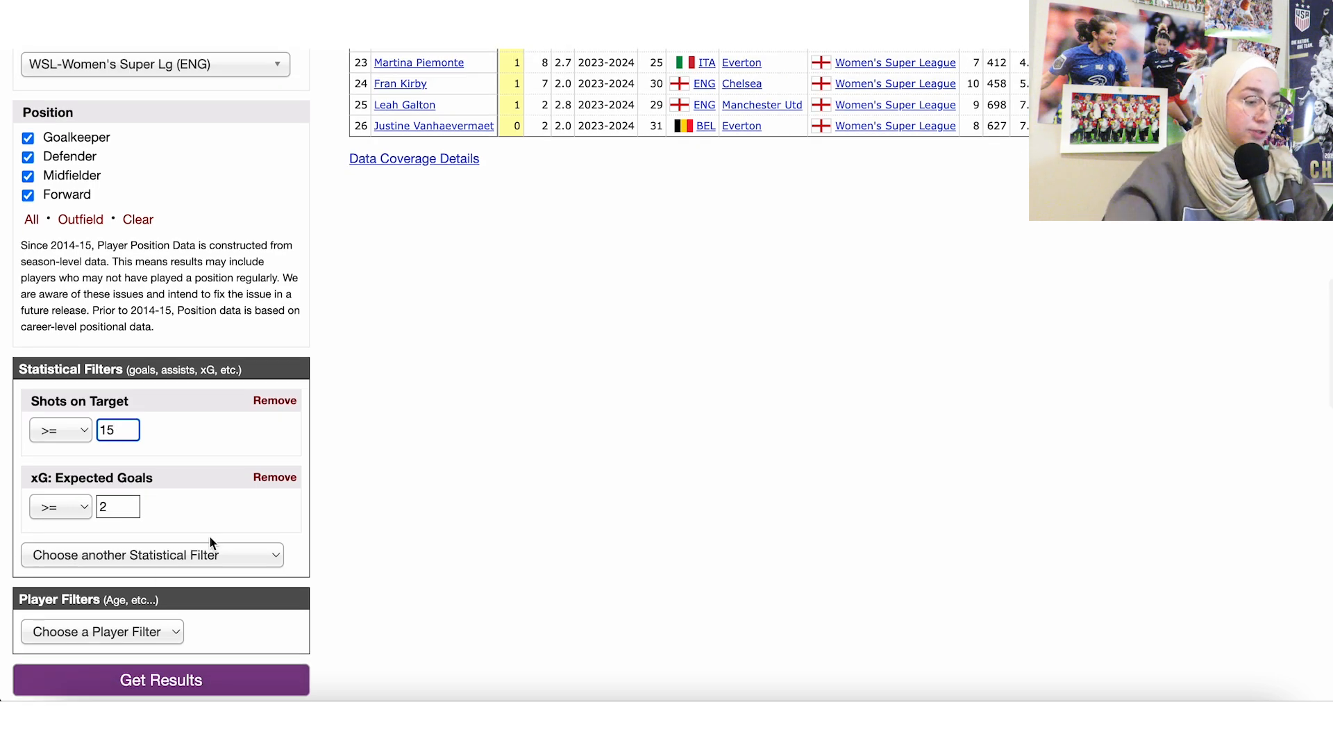
scroll(210, 536, "down", 2)
left_click(159, 600)
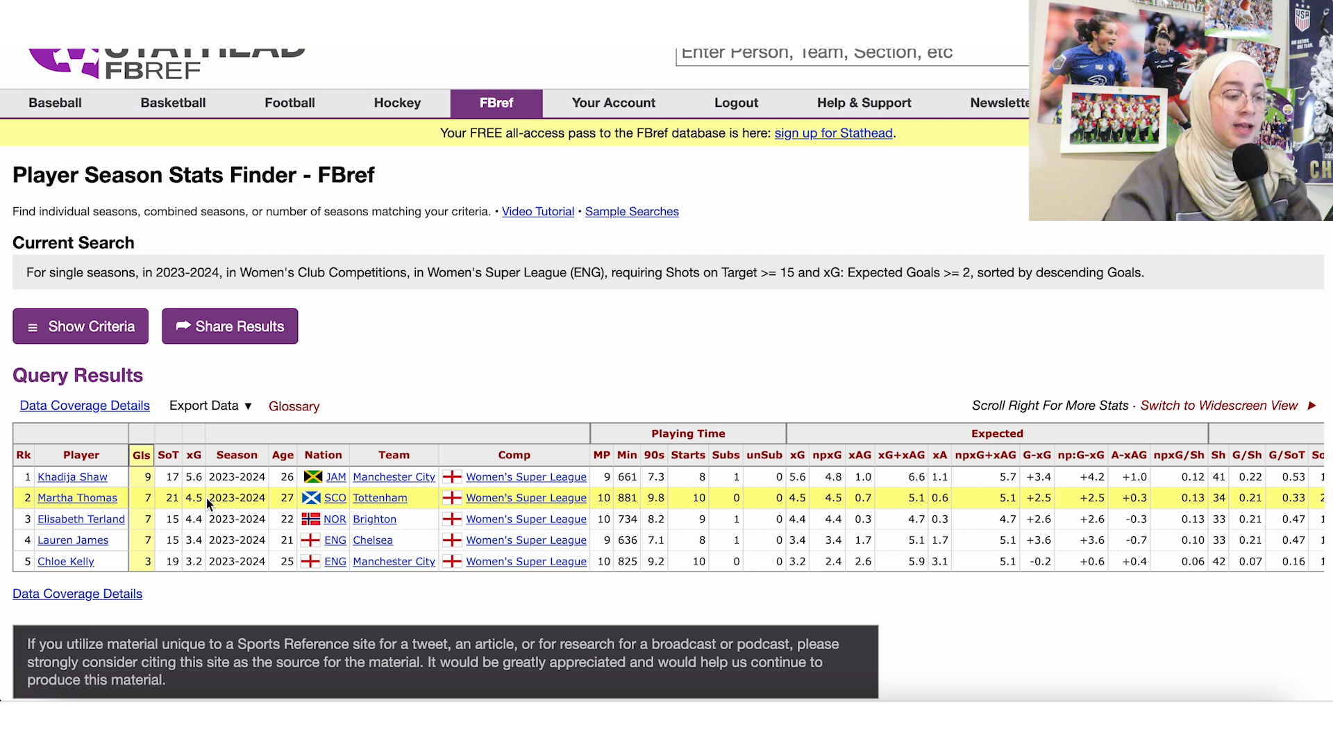
Step: Examine the expected and standard stat columns further along the query results table
scroll(205, 497, "right", 10)
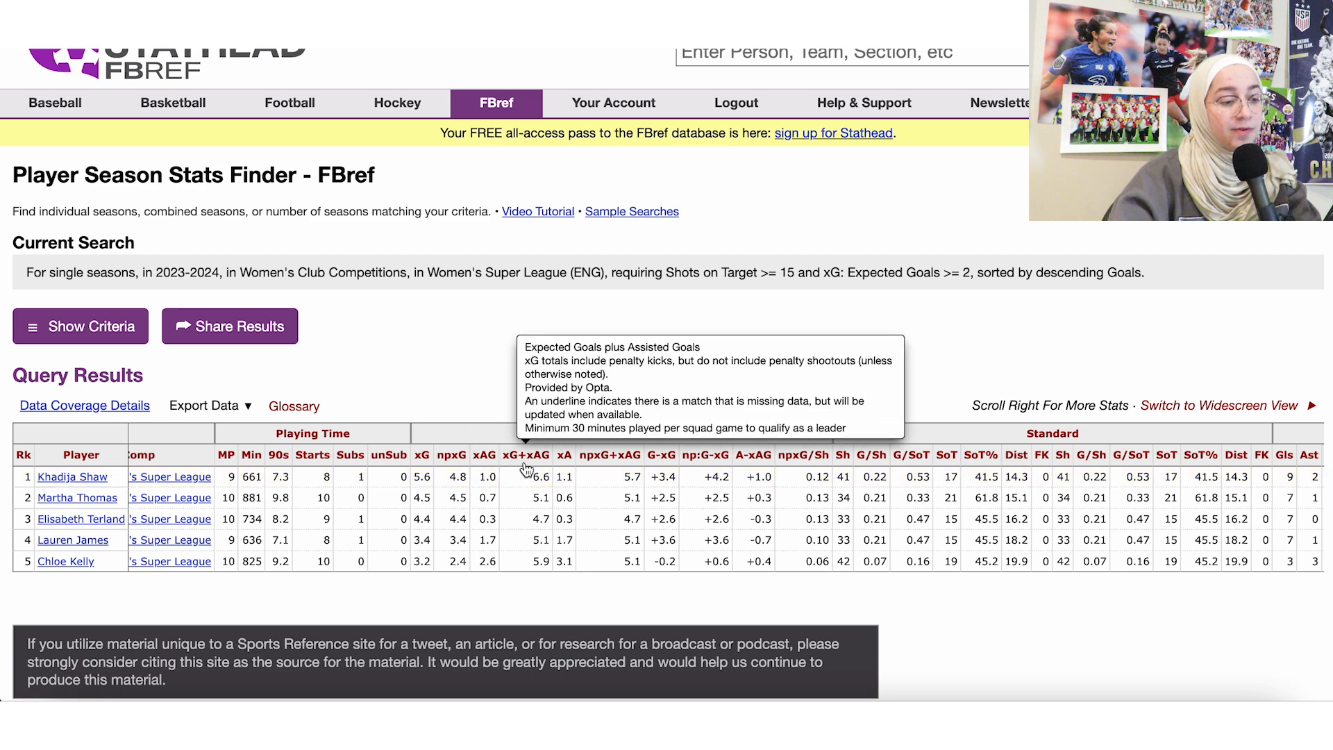
scroll(593, 505, "right", 1)
scroll(593, 505, "right", 3)
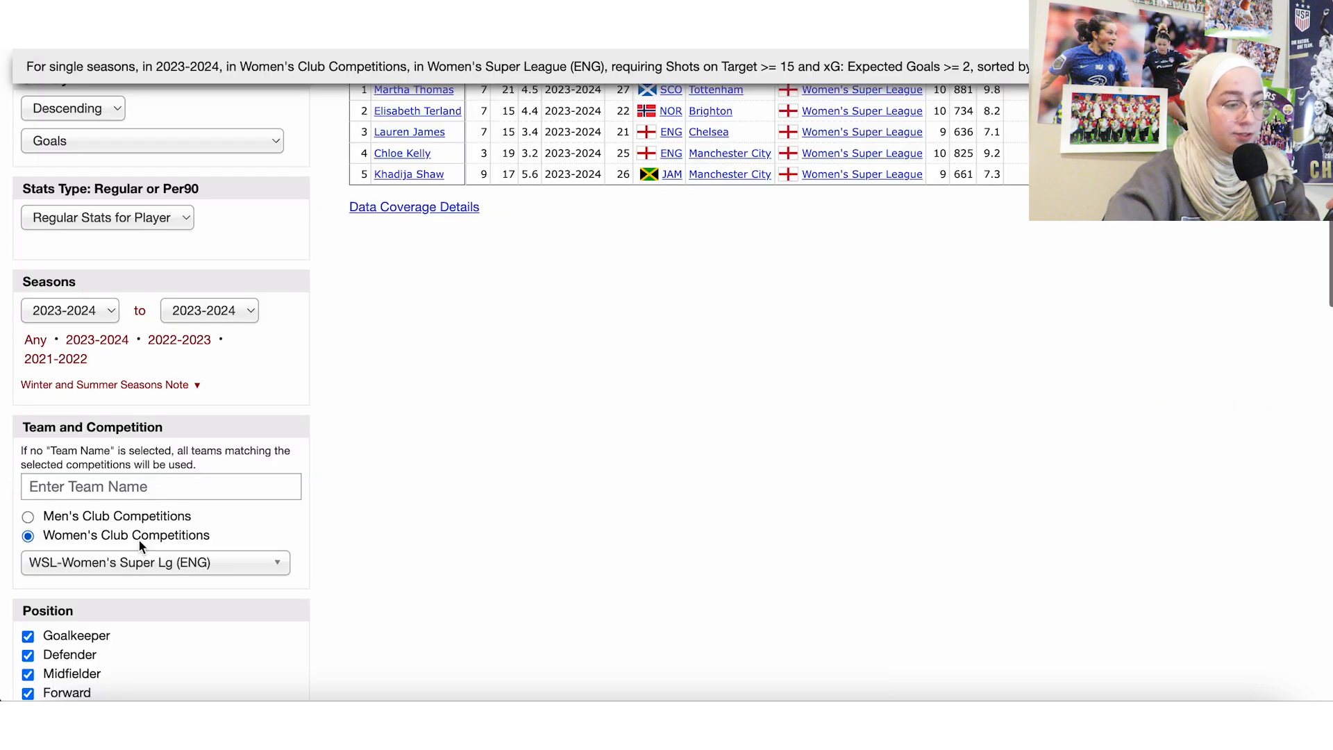
Step: Change the competition to Frauen-Bundesliga (GER) and exclude goalkeepers and defenders from the positions
left_click(137, 564)
scroll(138, 563, "down", 4)
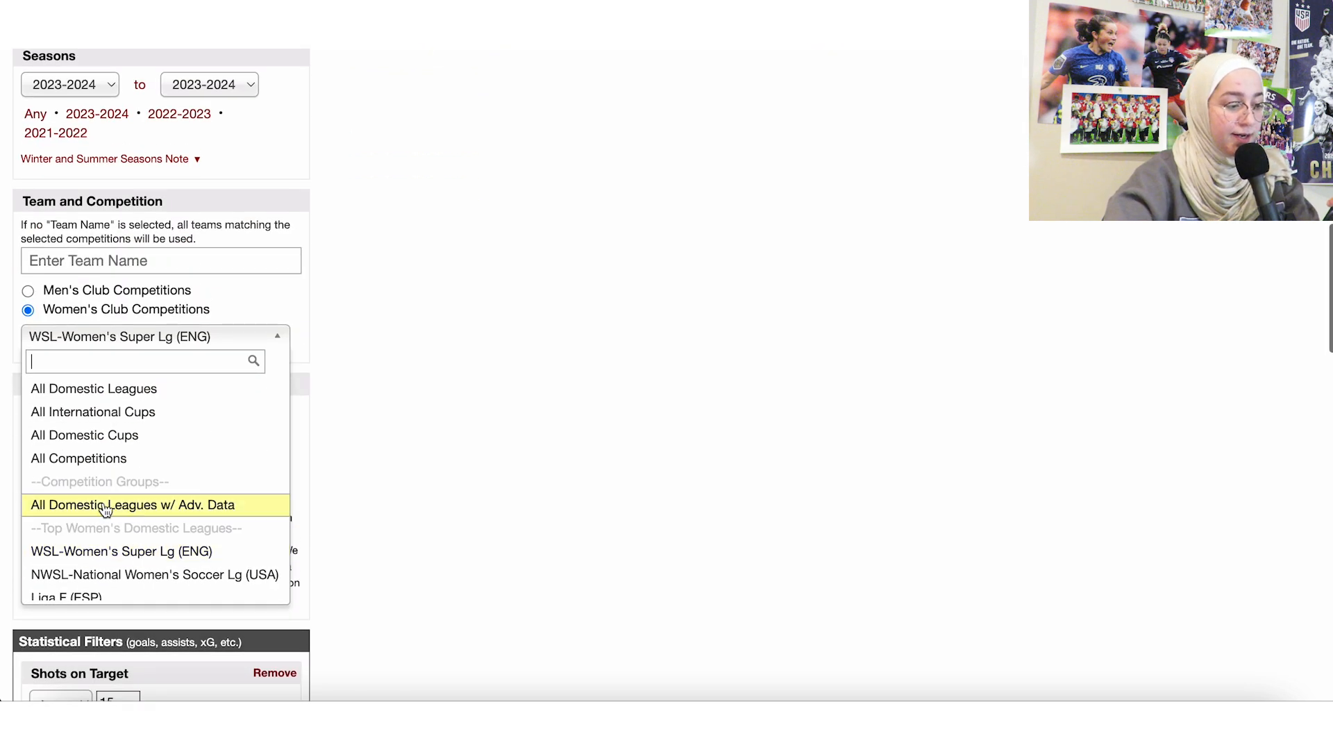
scroll(161, 533, "down", 3)
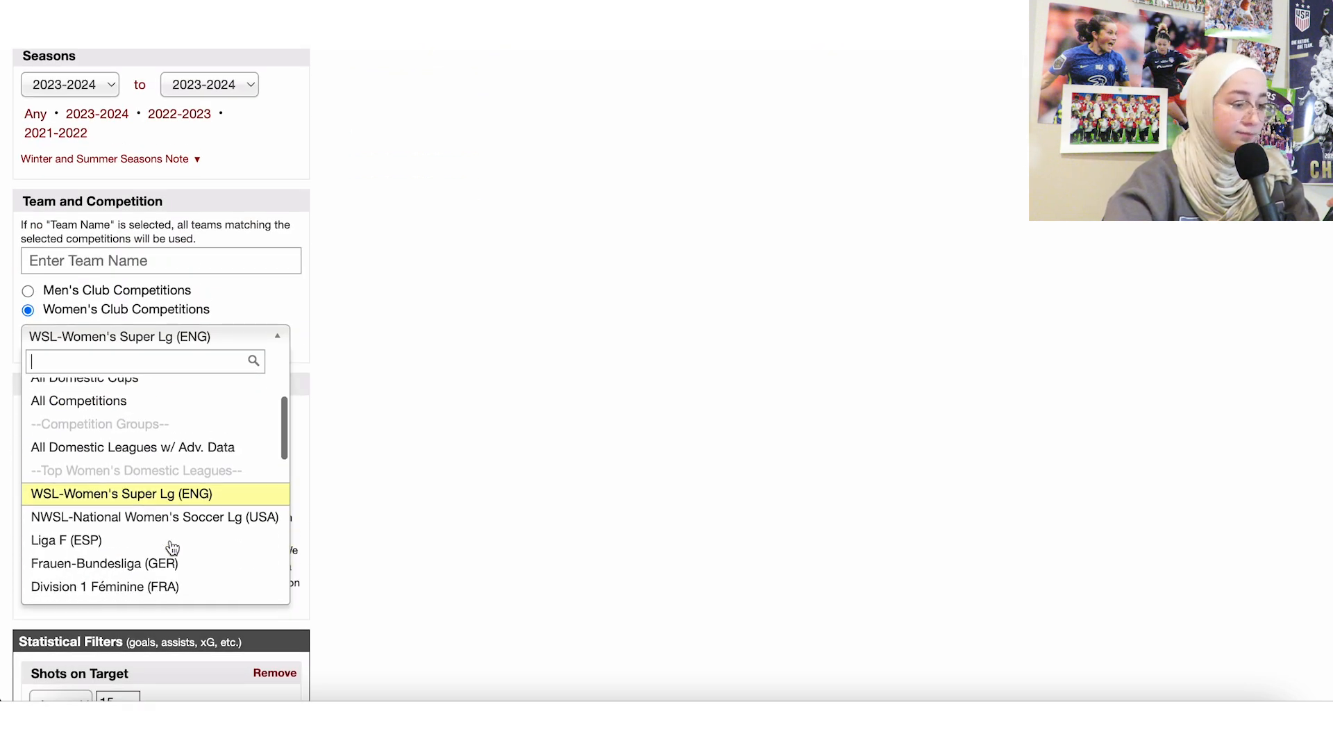
left_click(116, 529)
scroll(139, 520, "down", 3)
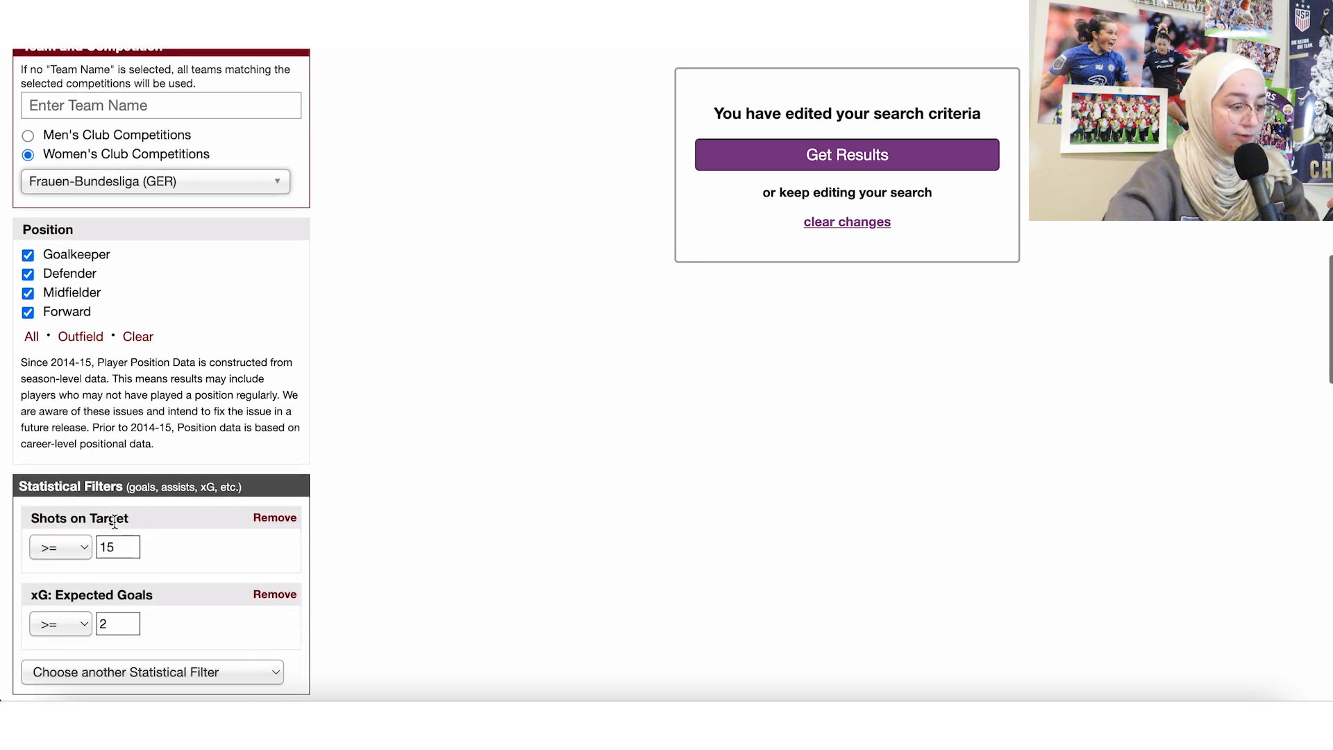
left_click(27, 260)
left_click(28, 240)
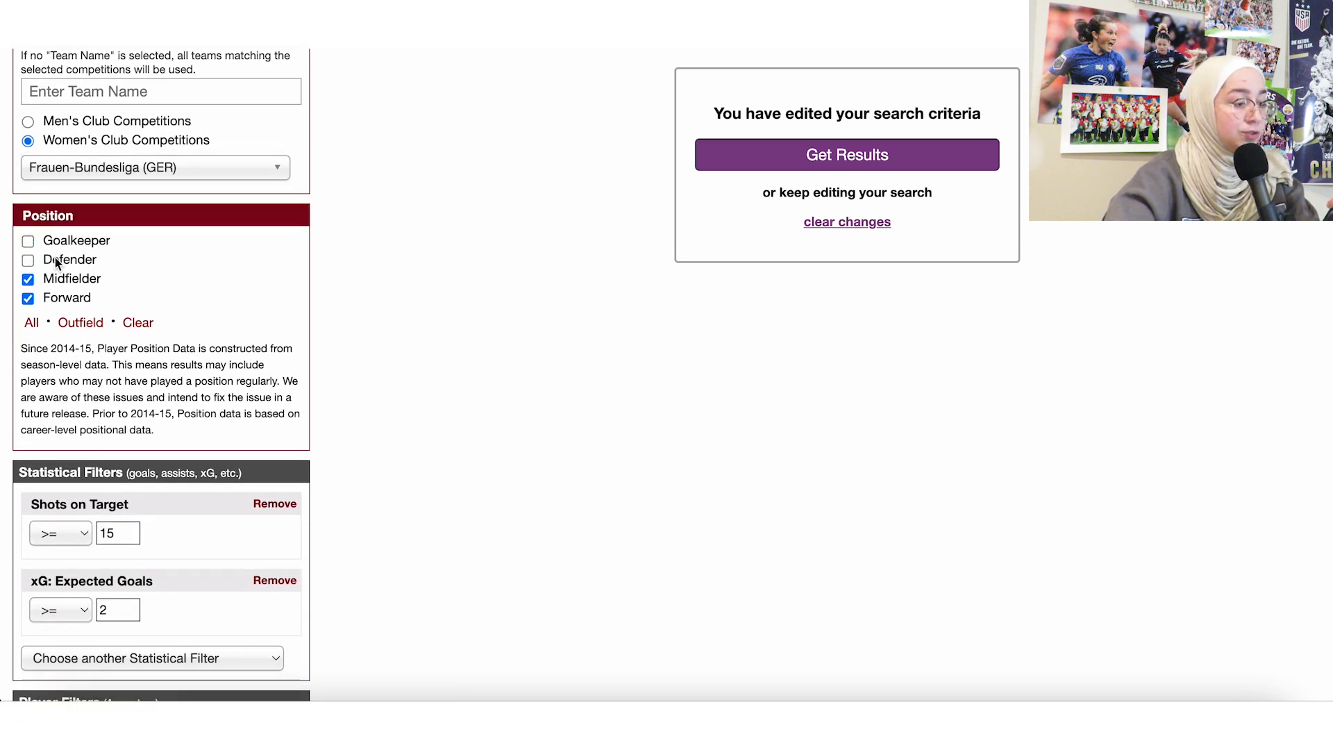
Step: Remove the Shots on Target and xG: Expected Goals filters from the search criteria
scroll(168, 348, "down", 5)
left_click(275, 256)
left_click(257, 257)
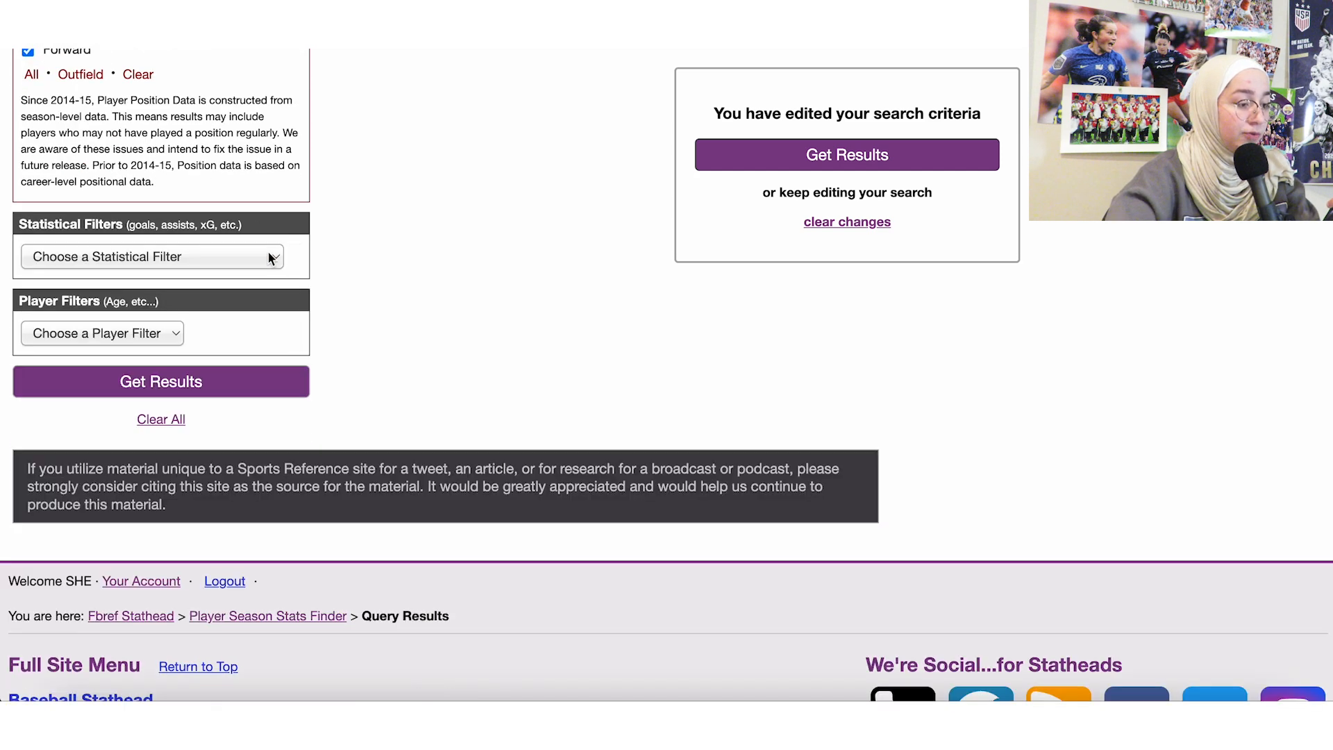
Step: Add a Progressive Passes statistical filter to the player search criteria
left_click(270, 259)
scroll(190, 370, "down", 6)
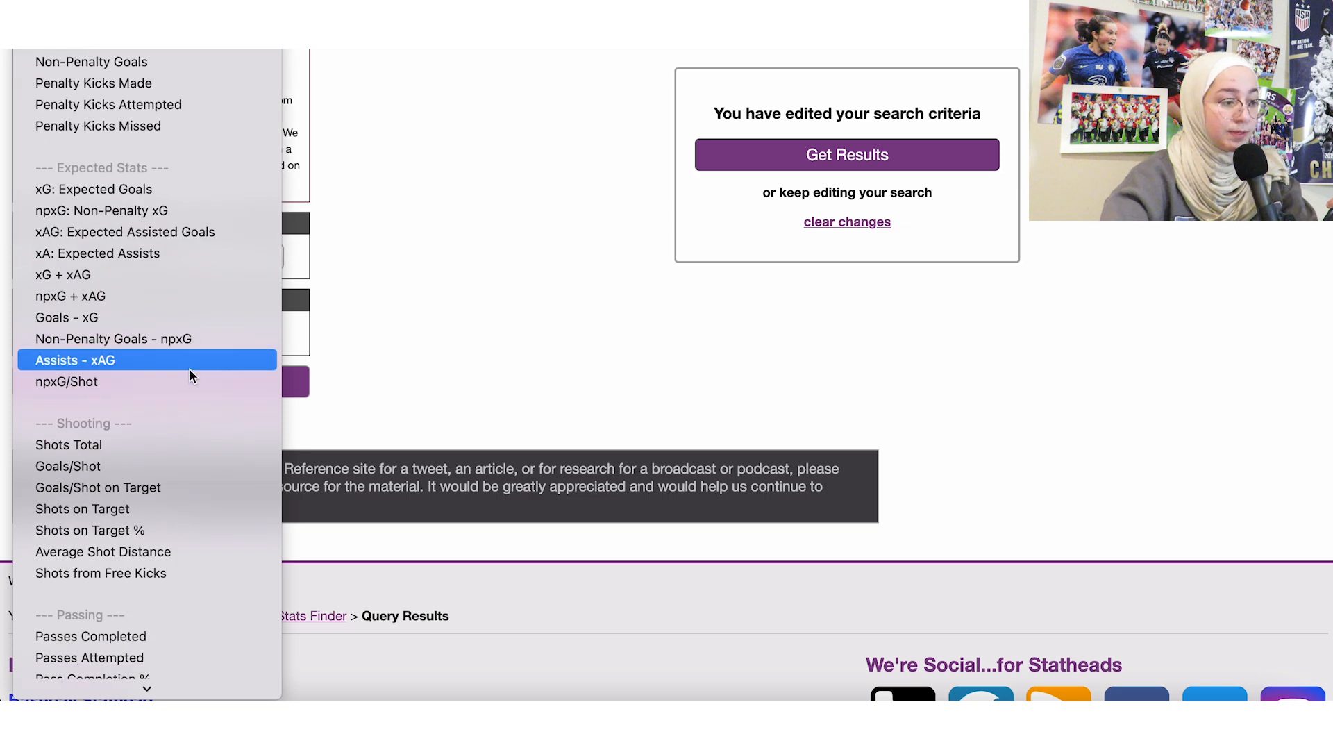
scroll(190, 370, "down", 4)
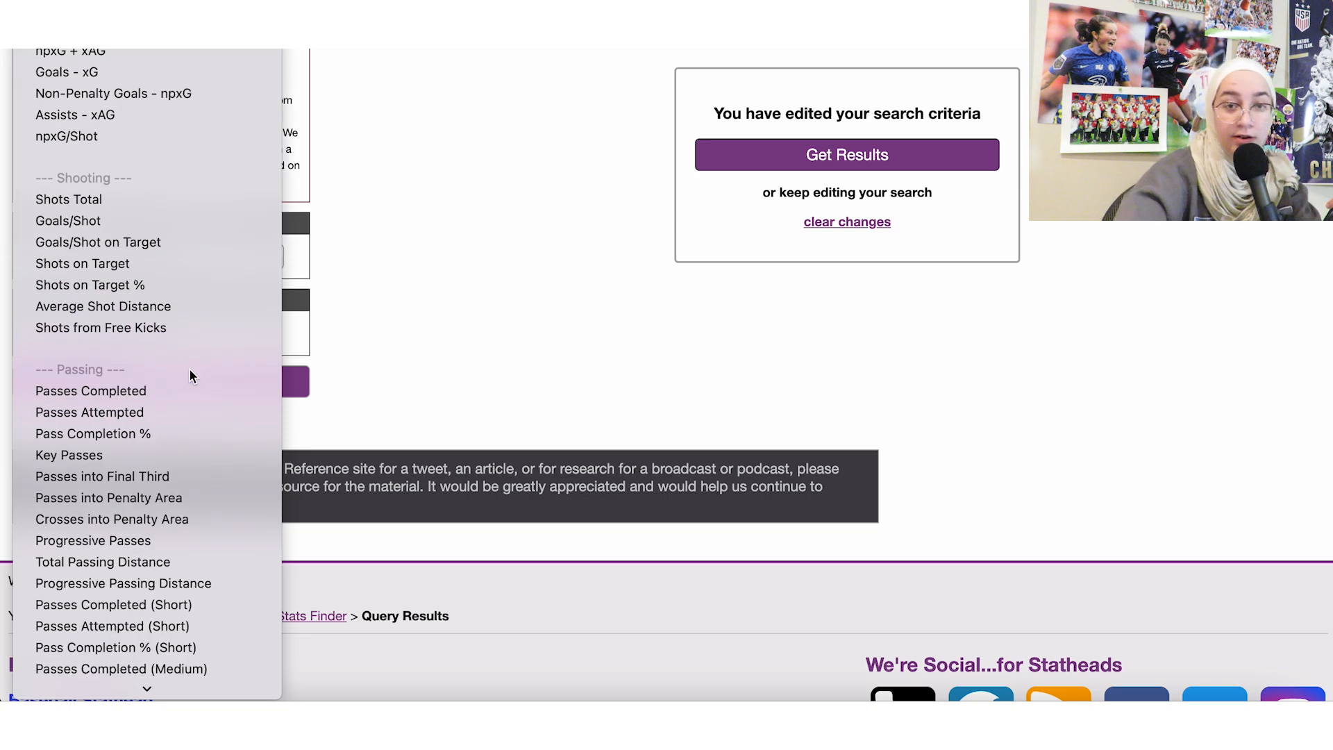
scroll(189, 370, "down", 2)
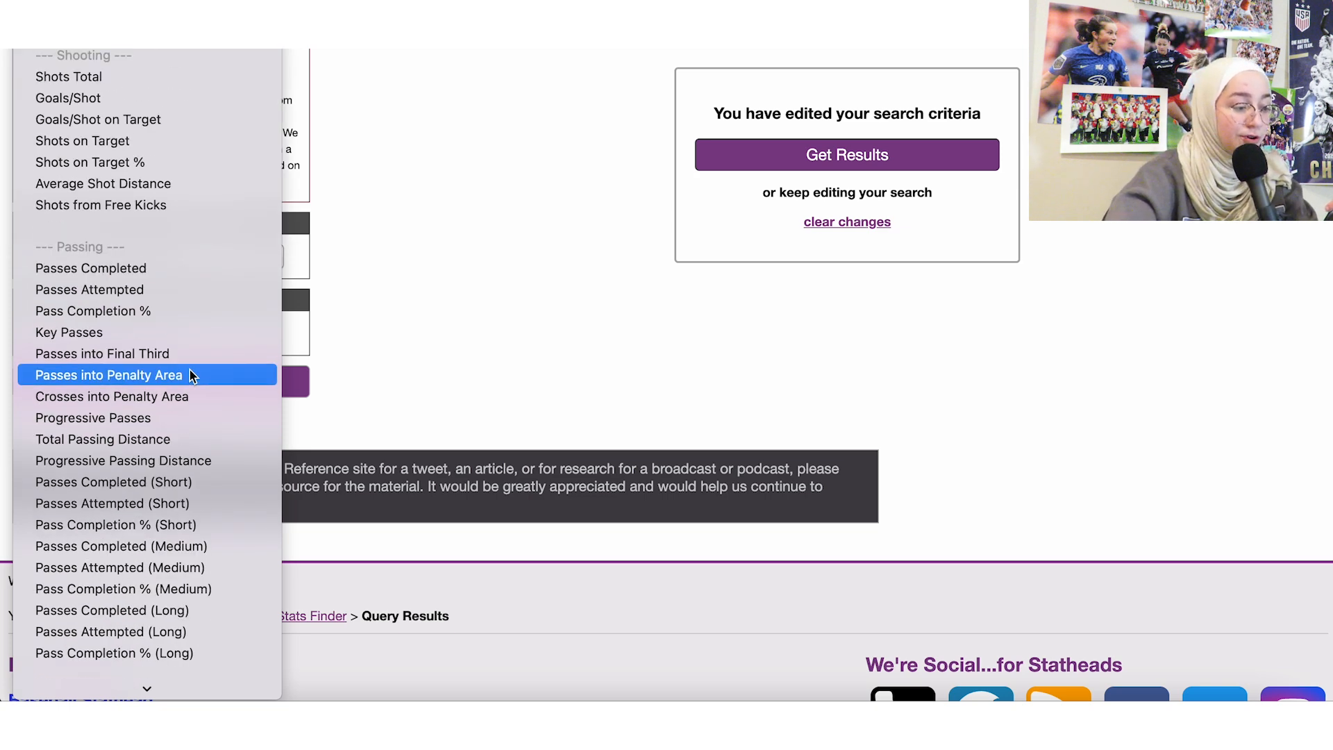
left_click(133, 423)
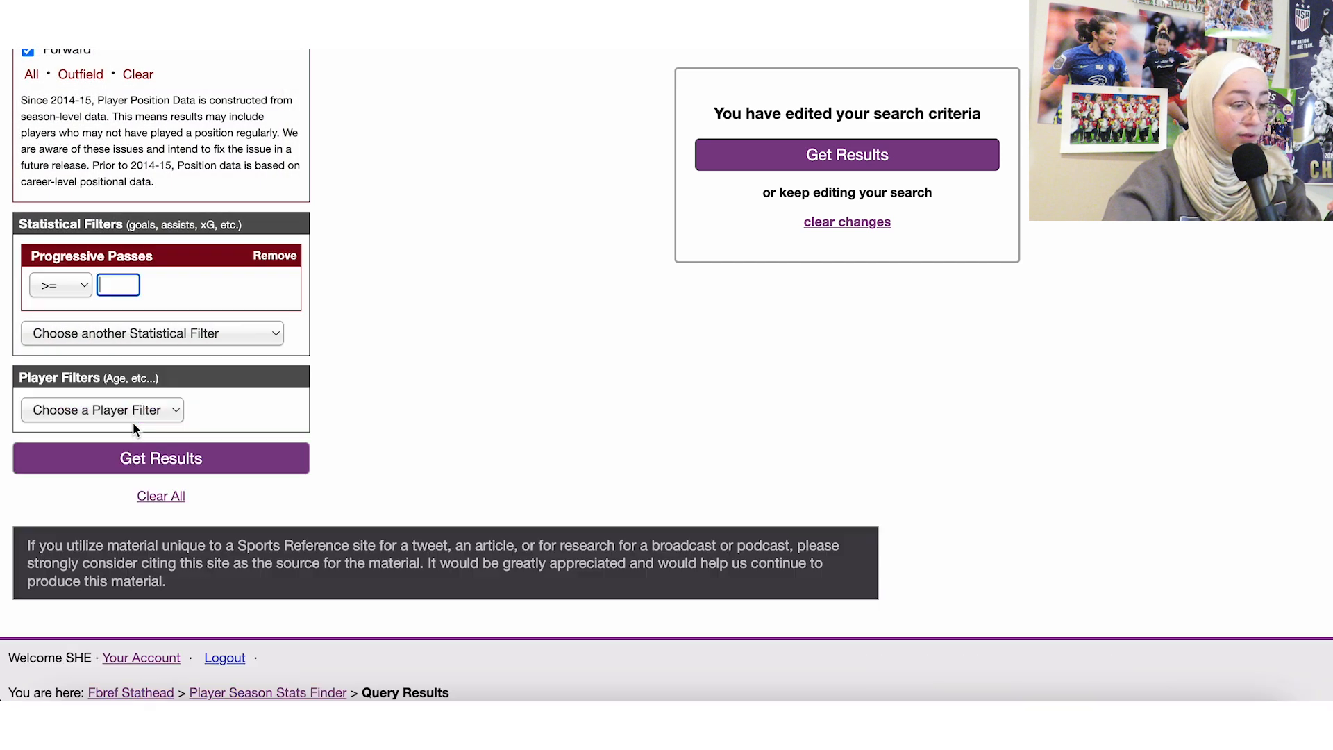
Step: Add a Pass Completion % filter requiring at least 70
left_click(159, 339)
scroll(139, 427, "down", 15)
scroll(139, 426, "up", 3)
left_click(123, 327)
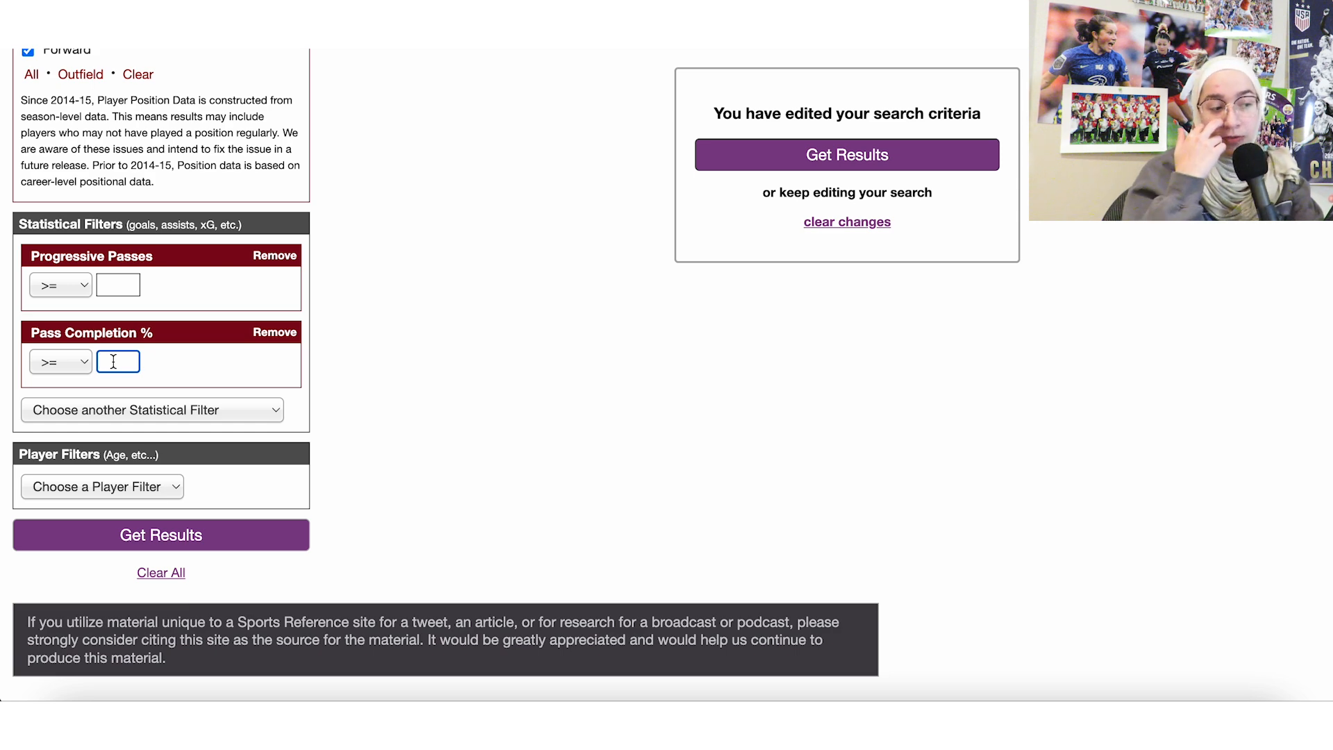
type("70")
left_click(113, 285)
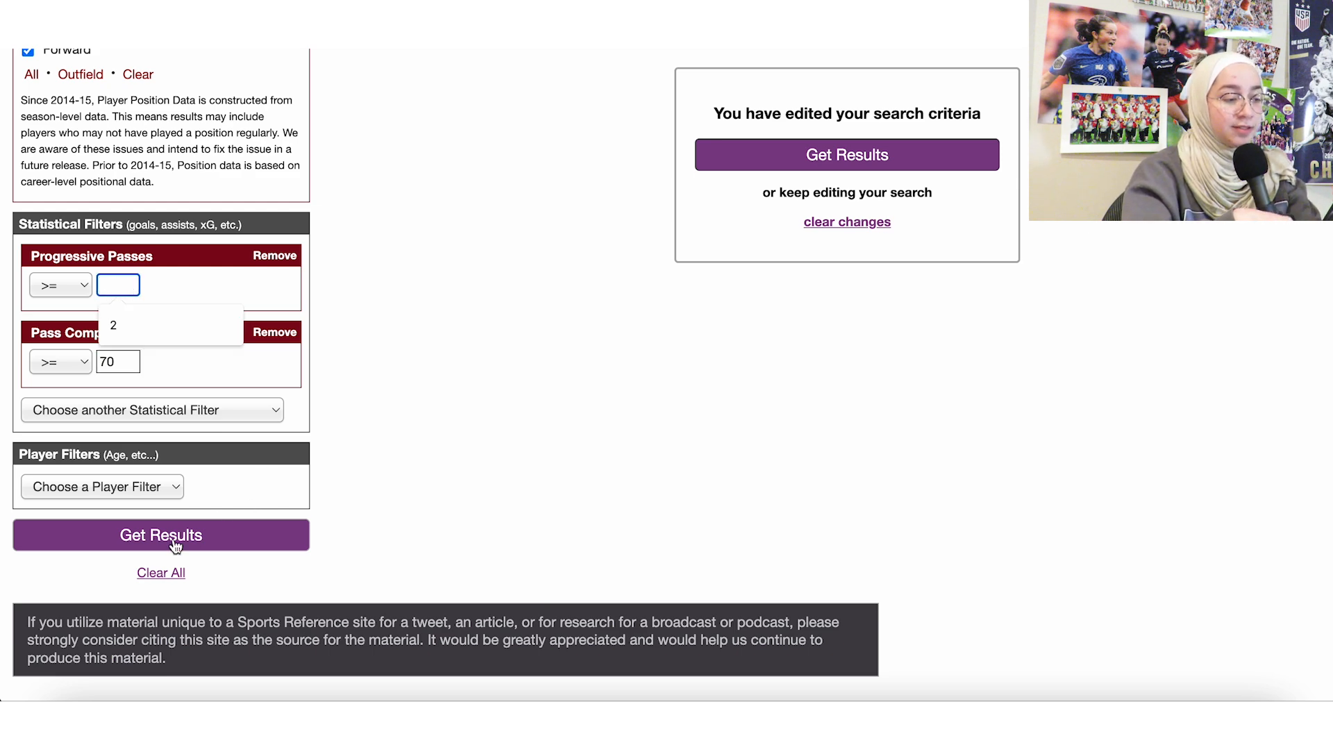
Step: Add a Crosses into Penalty Area filter requiring at least 7 and get the results
left_click(196, 410)
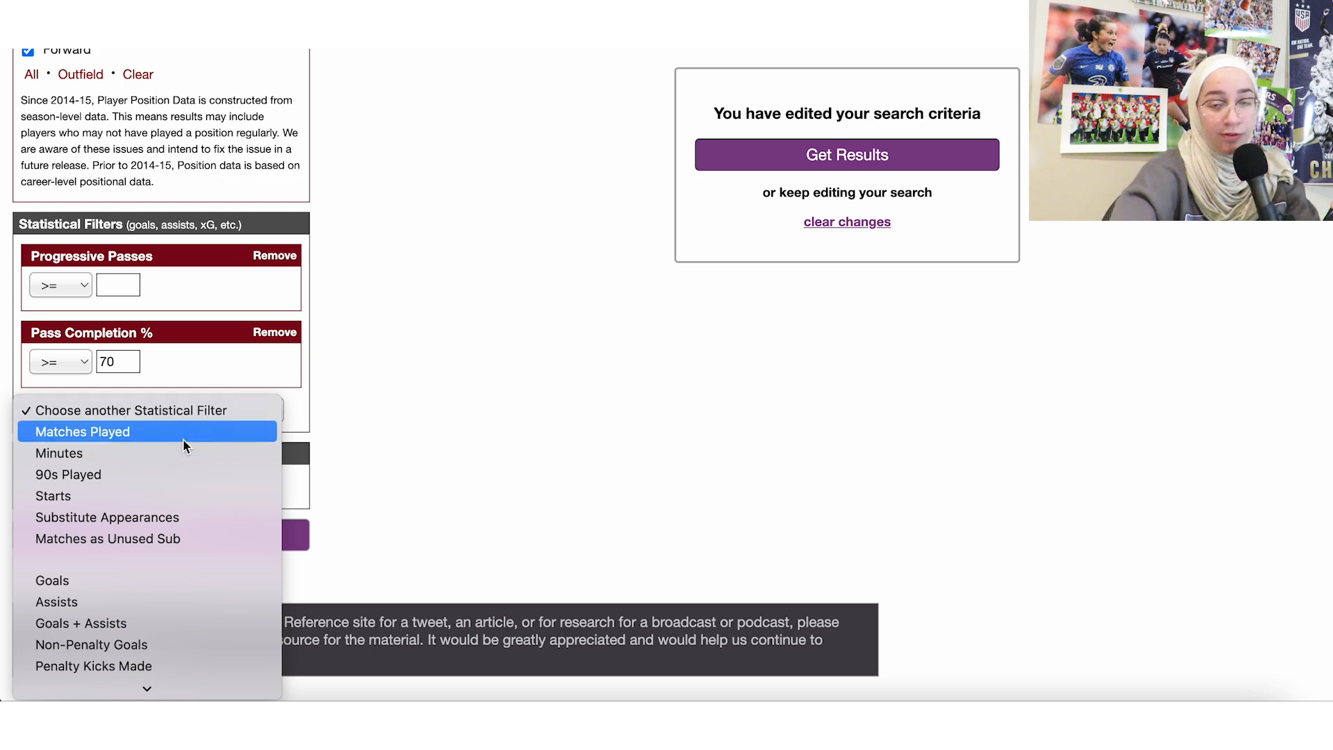
scroll(181, 439, "down", 6)
scroll(184, 440, "down", 7)
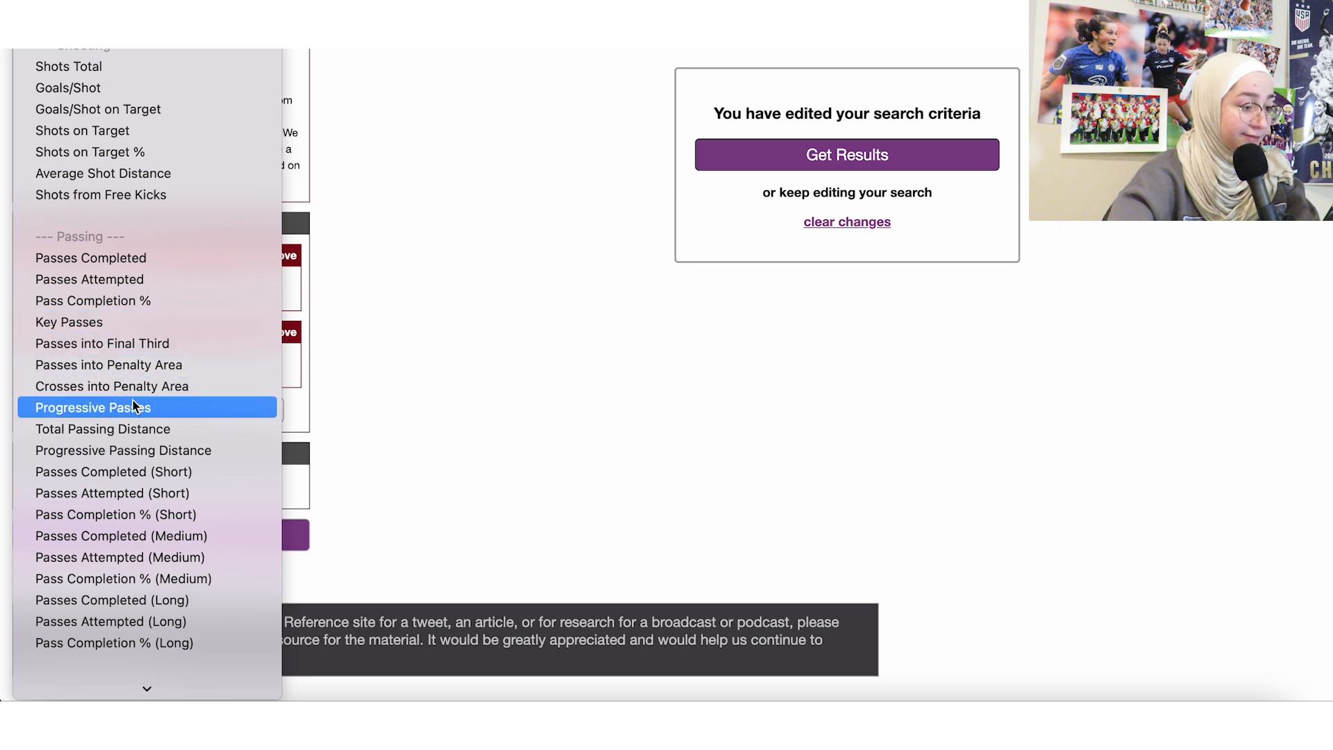
left_click(133, 388)
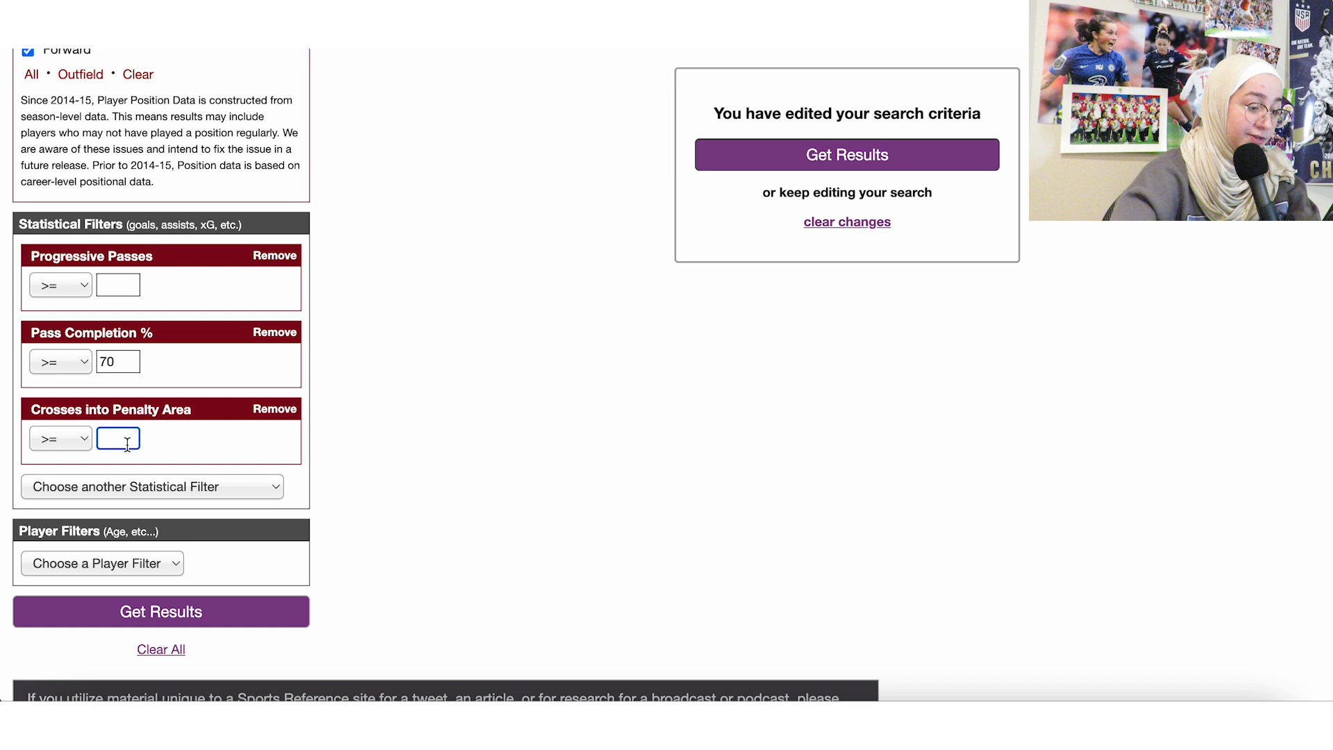
type("7")
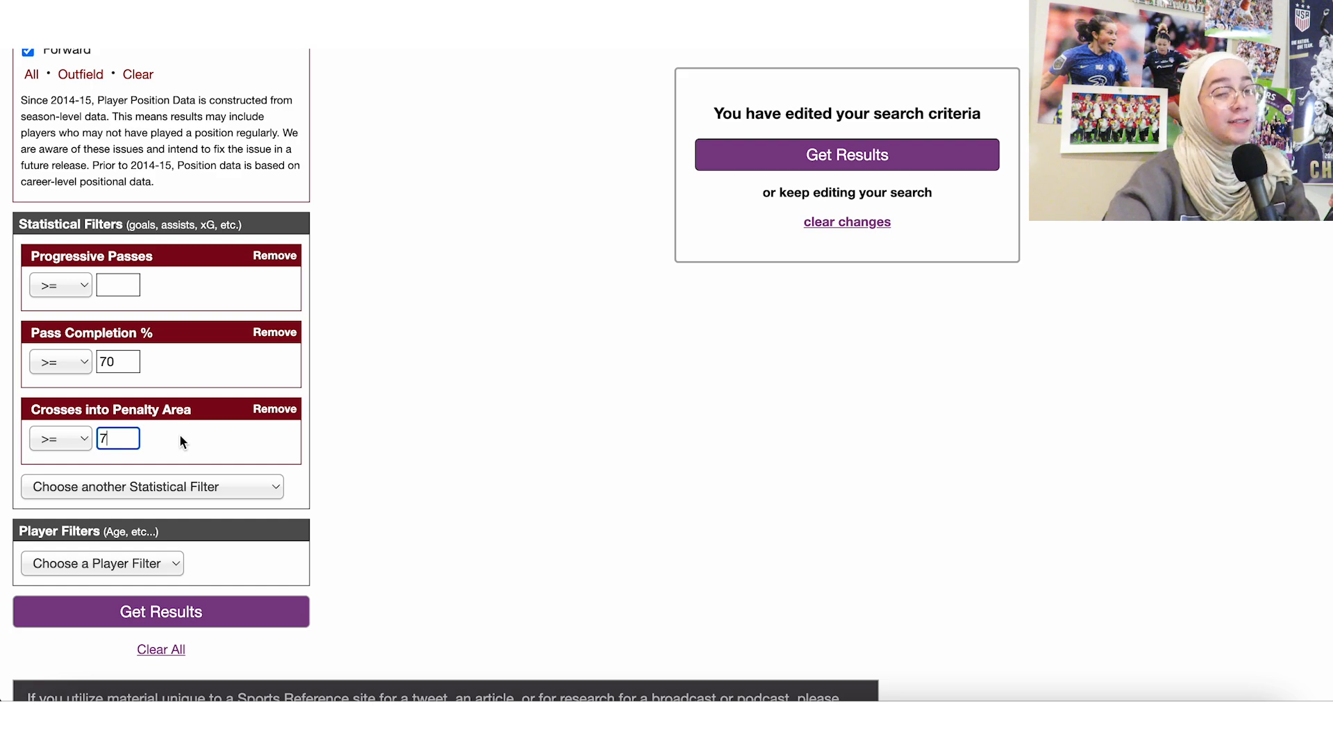
left_click(163, 624)
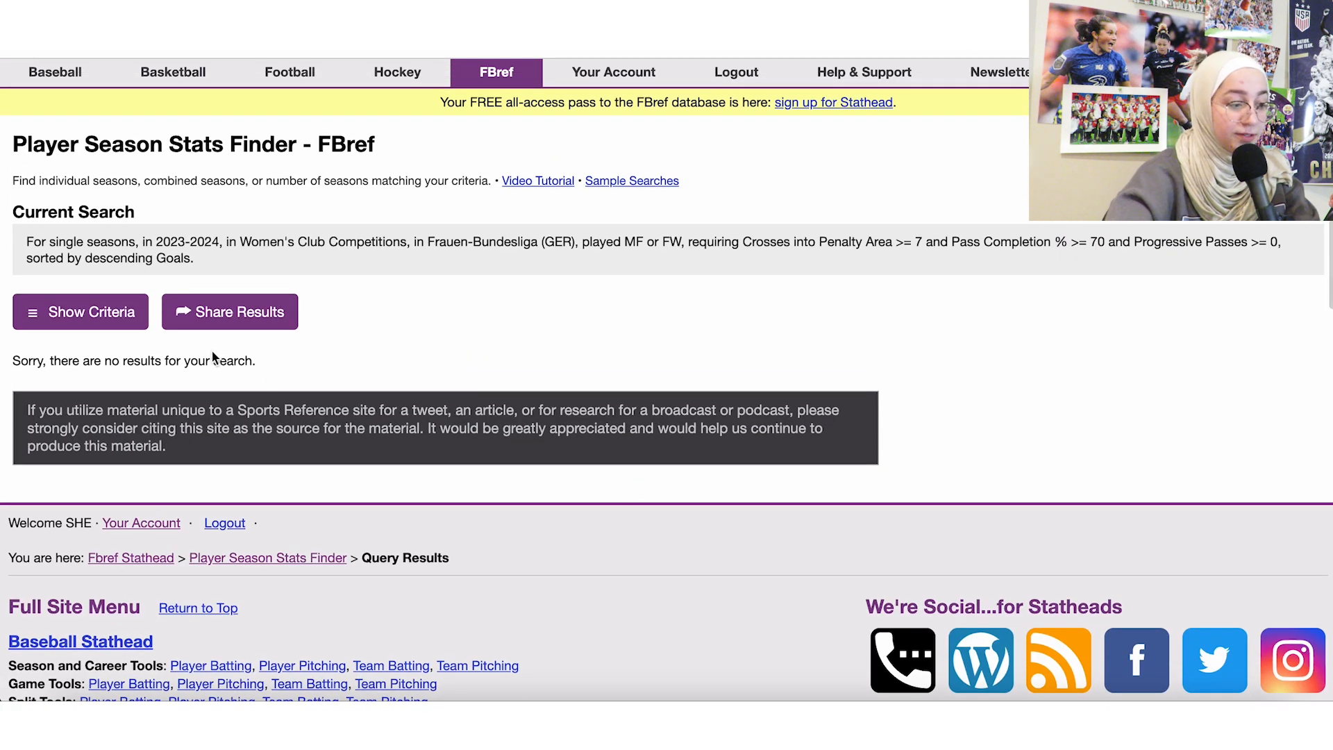
Step: Show the search criteria and include defenders and goalkeepers in the positions
left_click(96, 325)
scroll(276, 406, "down", 10)
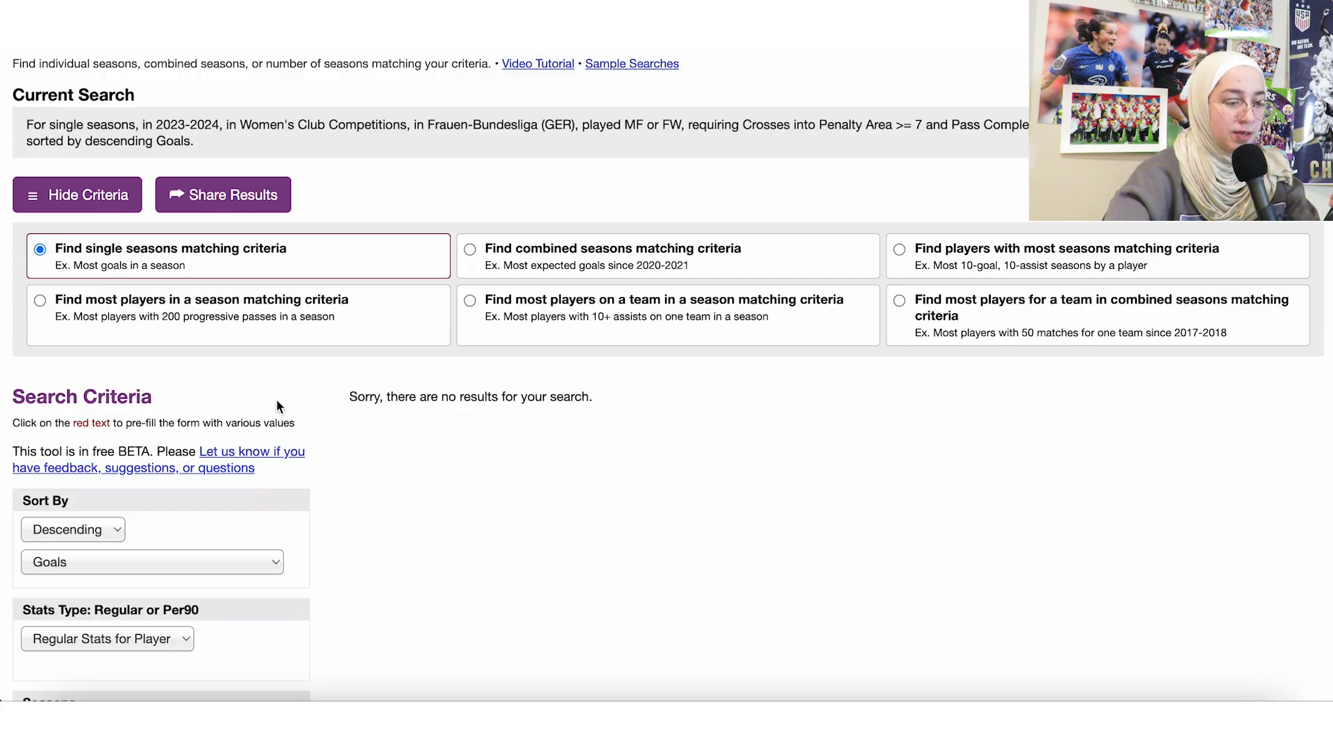
scroll(276, 406, "down", 2)
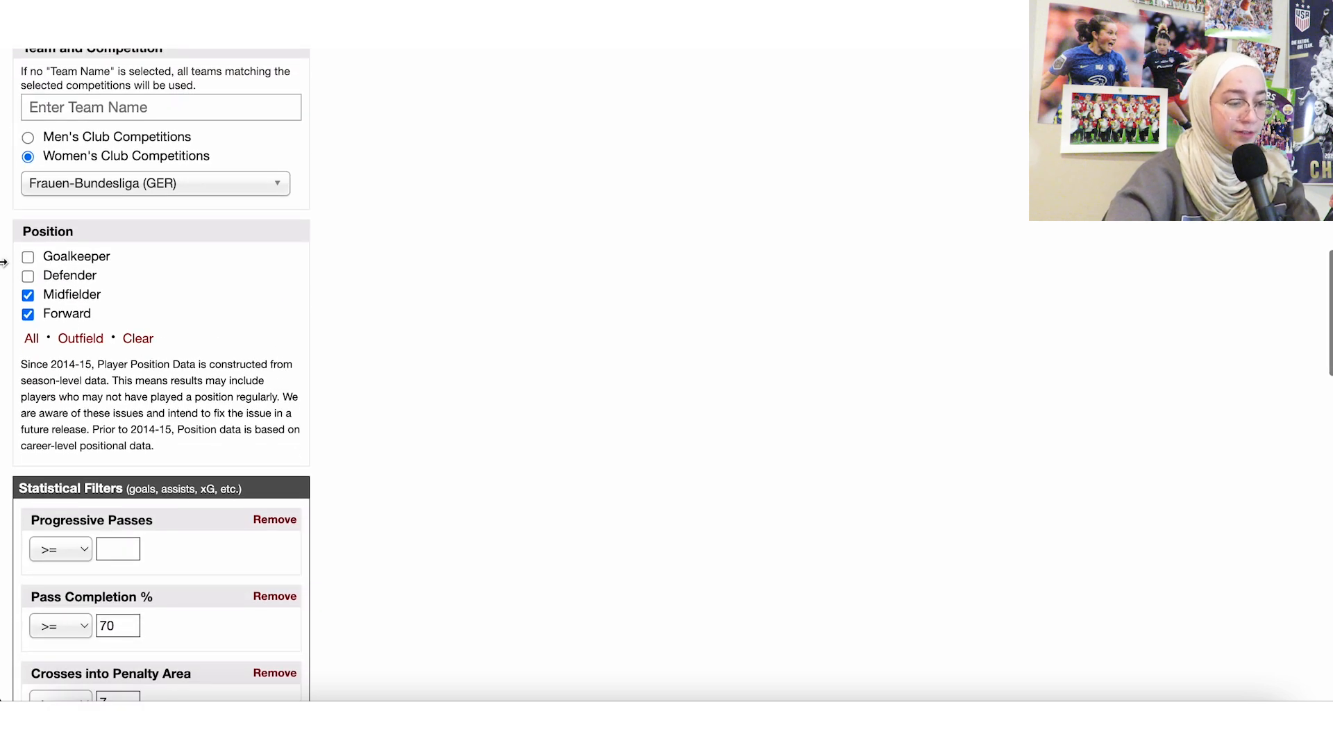
left_click(28, 276)
left_click(28, 258)
scroll(31, 259, "down", 2)
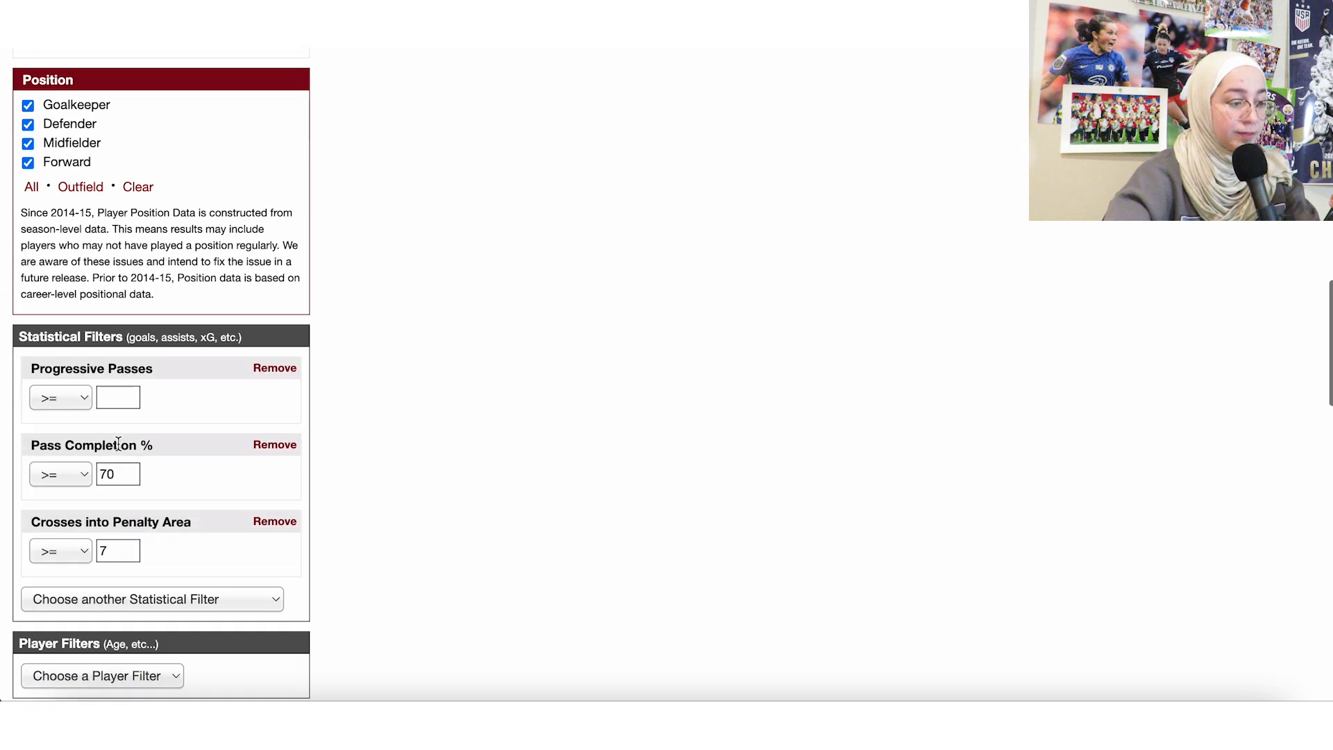
Step: Lower the Crosses into Penalty Area minimum to 4 and get the updated results
left_click(112, 551)
key("BackSpace")
type("4")
scroll(125, 548, "down", 3)
left_click(128, 535)
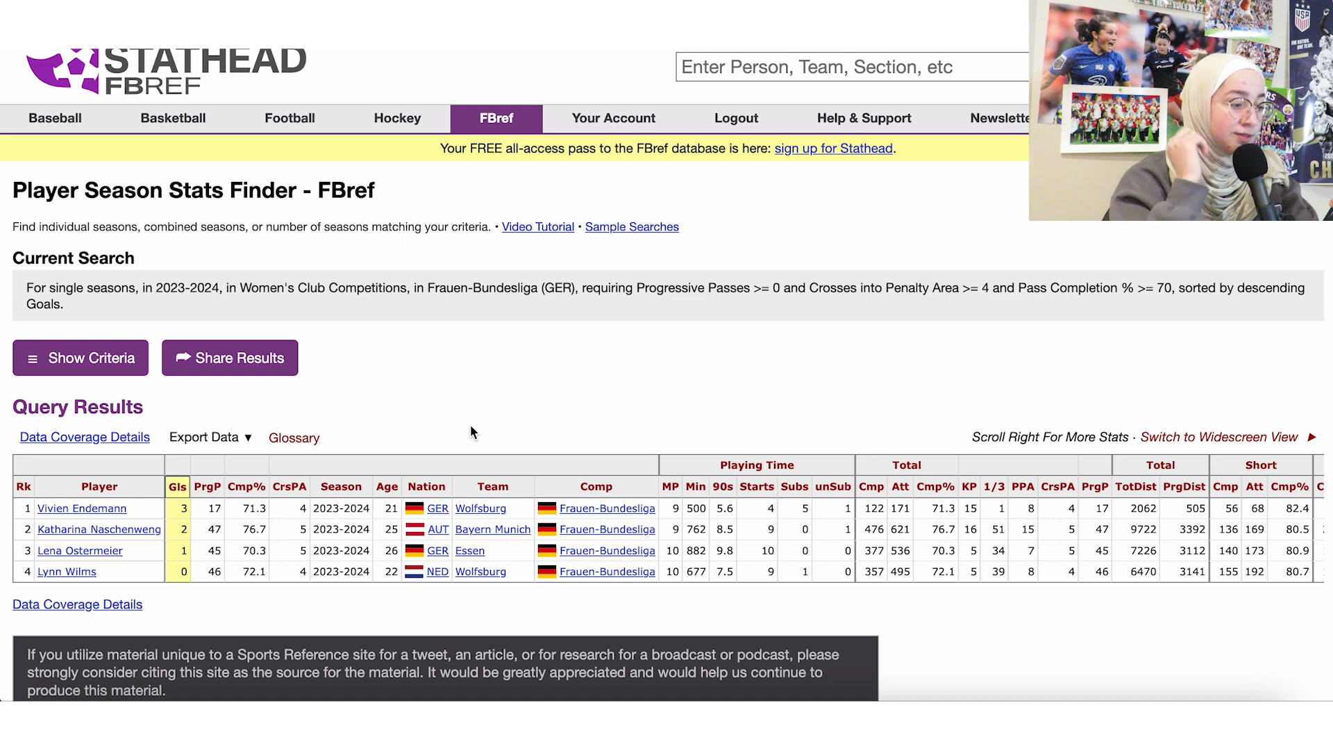
Step: Examine the passing, performance and position columns for the players in the query results
scroll(469, 430, "down", 2)
scroll(469, 431, "right", 6)
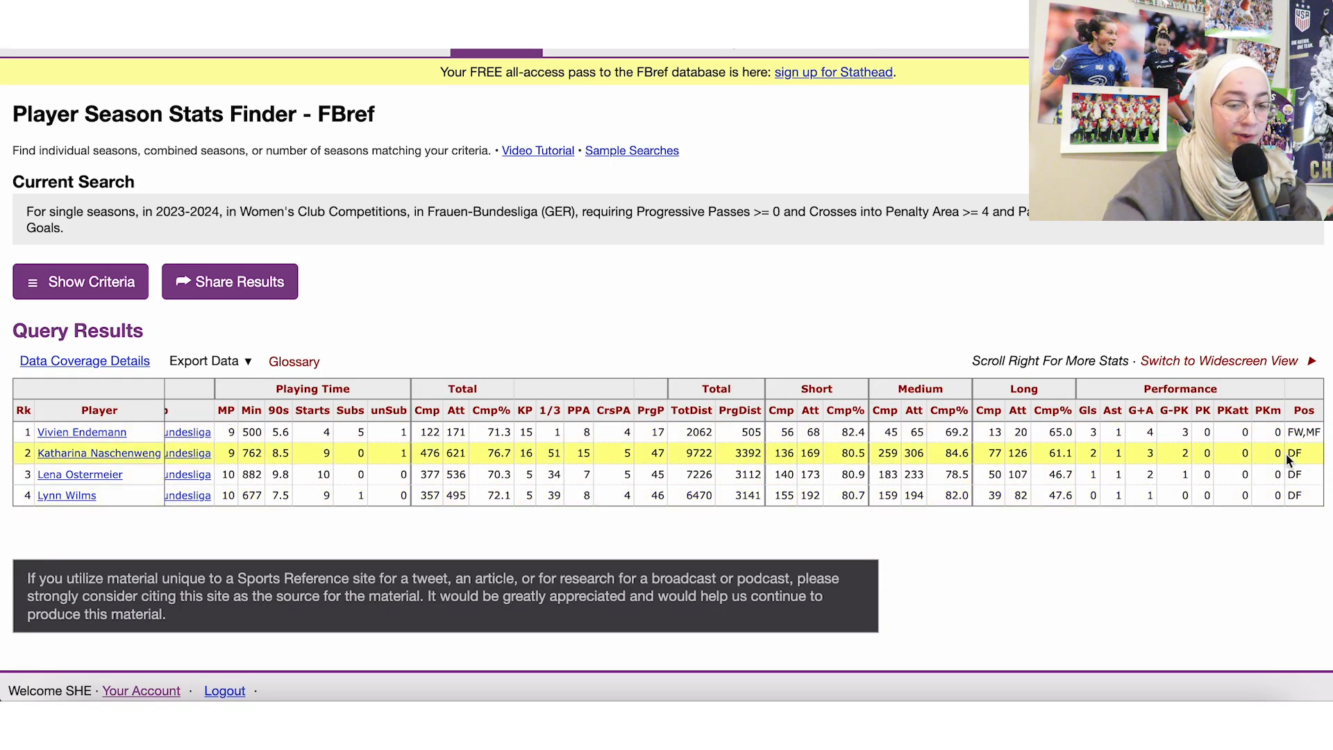
scroll(1053, 491, "left", 5)
scroll(1053, 491, "left", 3)
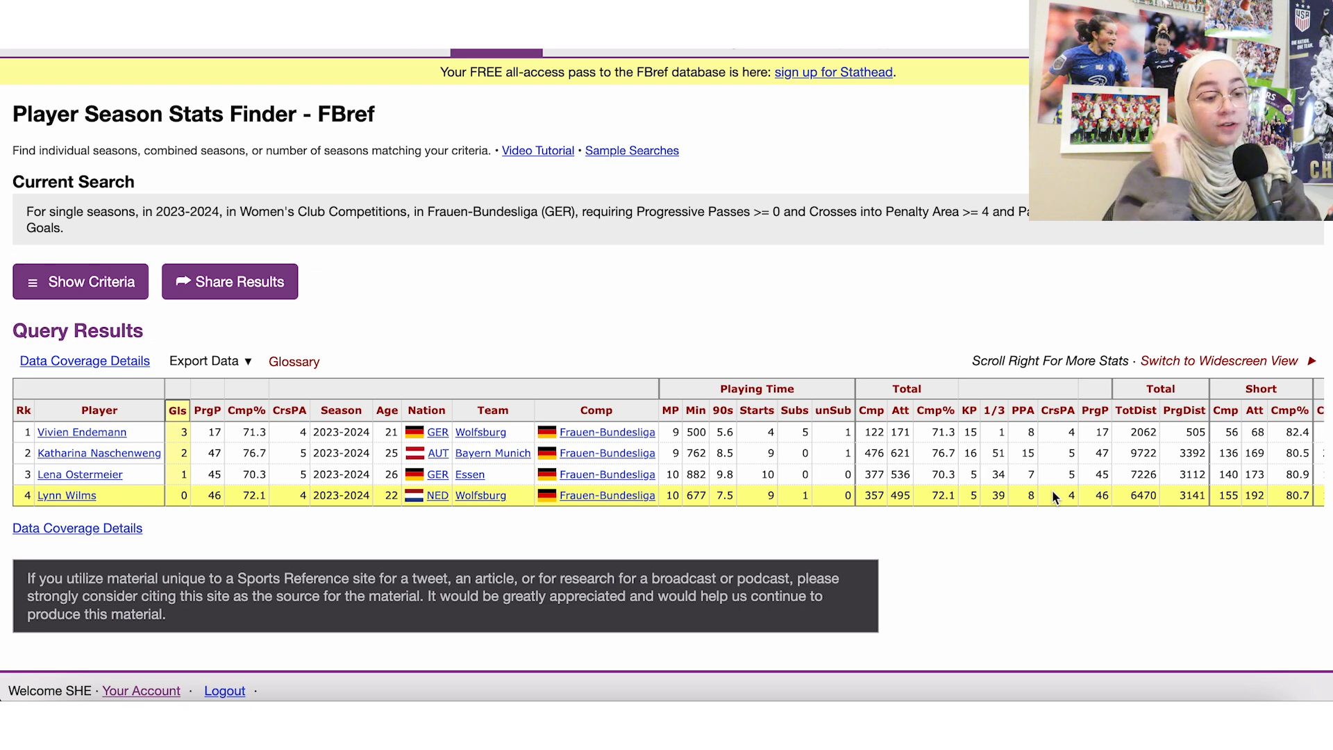
mouse_move(280, 416)
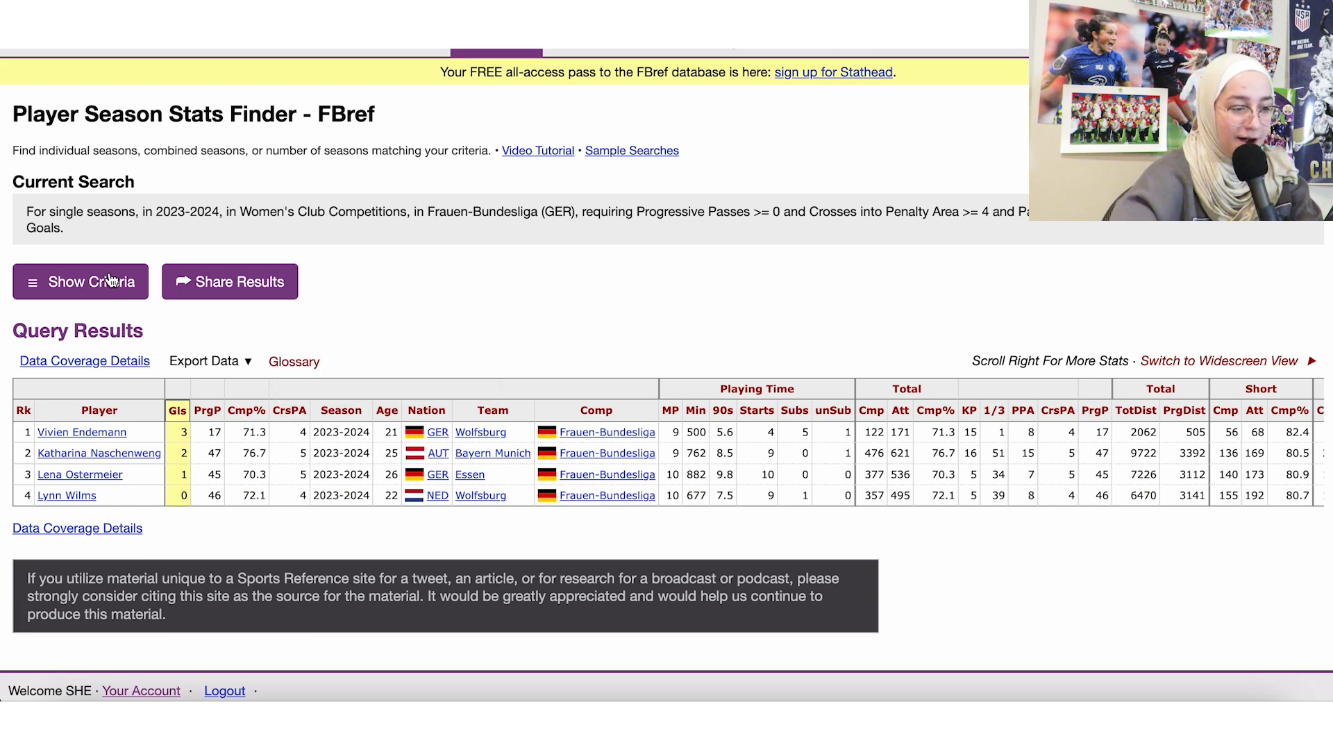
Step: Show the search criteria again and remove the Crosses into Penalty Area filter
left_click(109, 283)
scroll(139, 451, "down", 10)
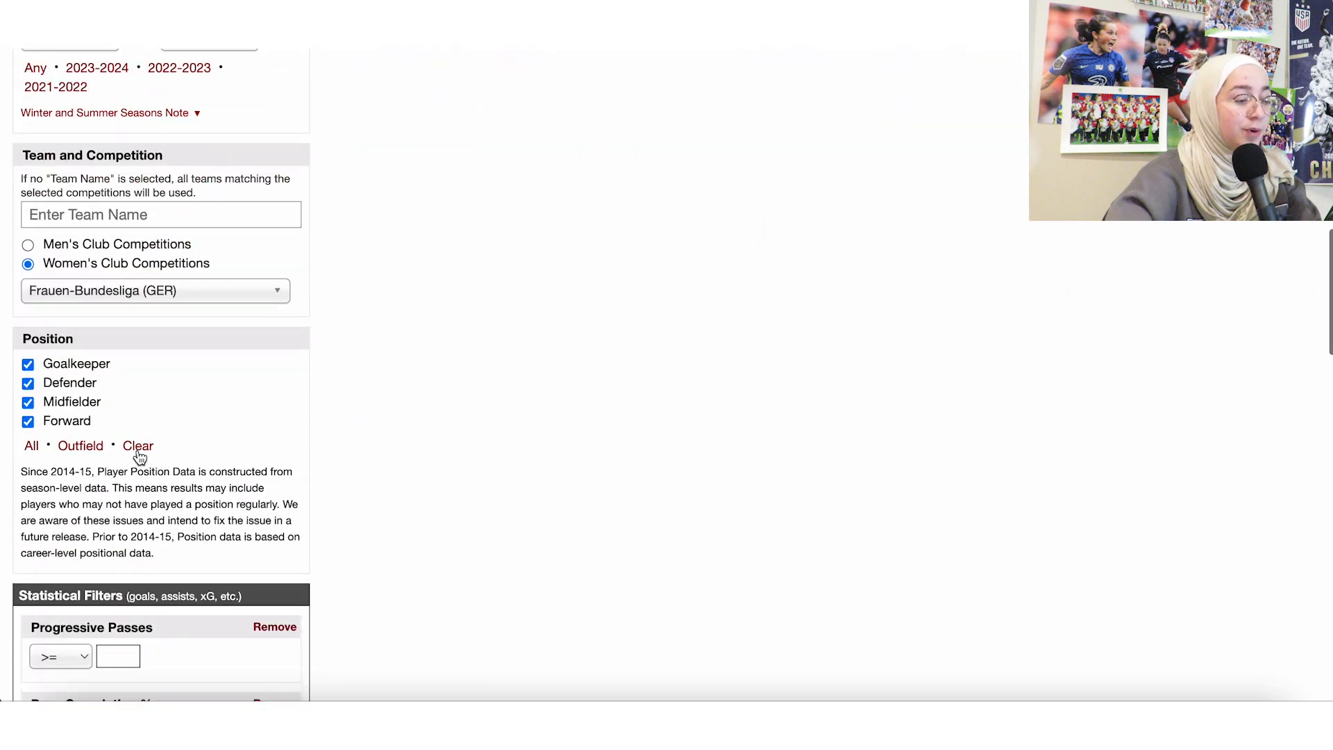
left_click(257, 594)
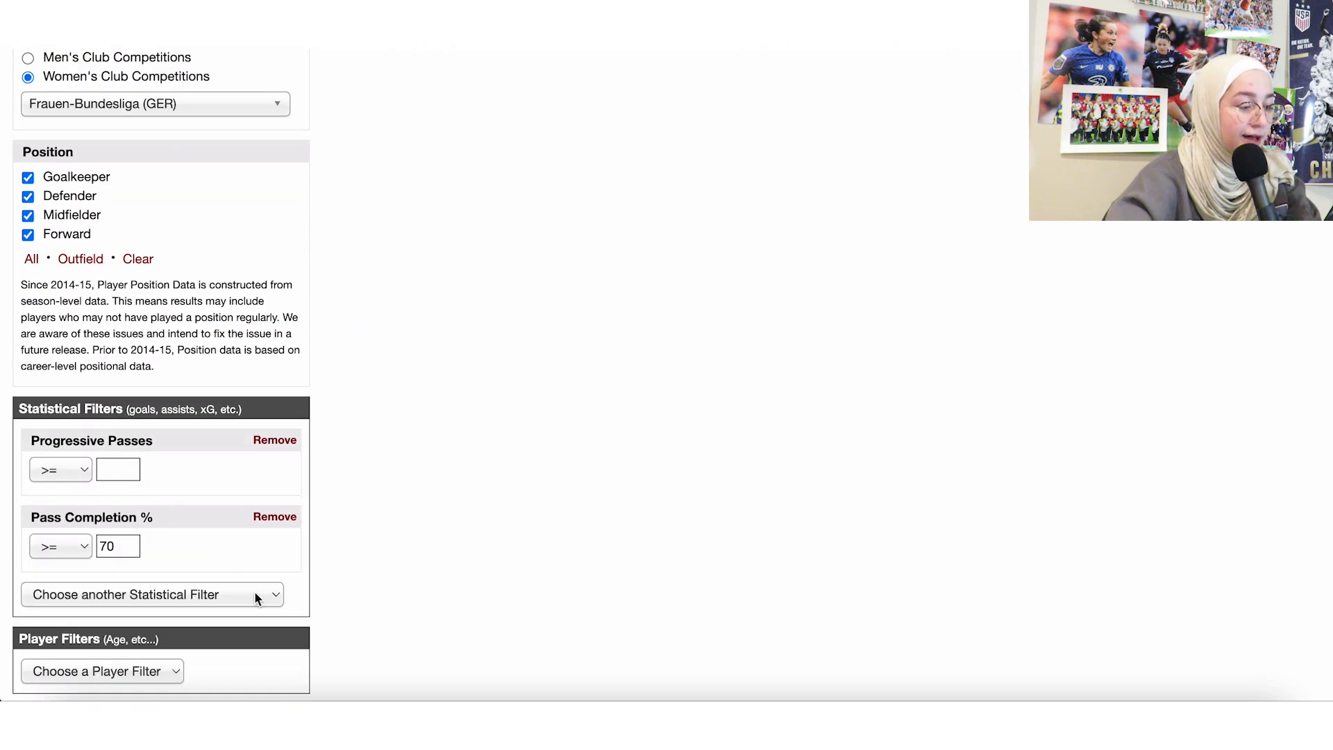
Step: Exclude goalkeepers and defenders from the positions and get the updated results
scroll(264, 548, "up", 3)
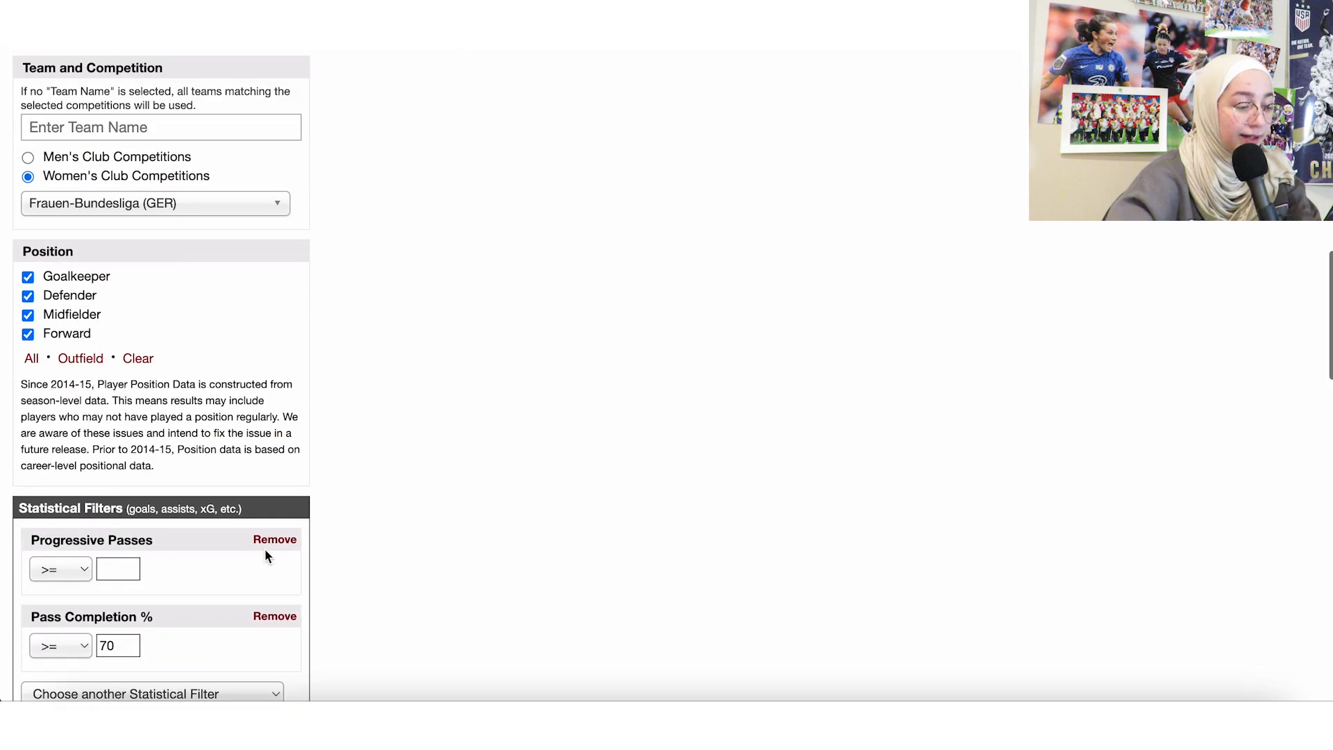
left_click(52, 281)
left_click(28, 295)
scroll(213, 371, "down", 2)
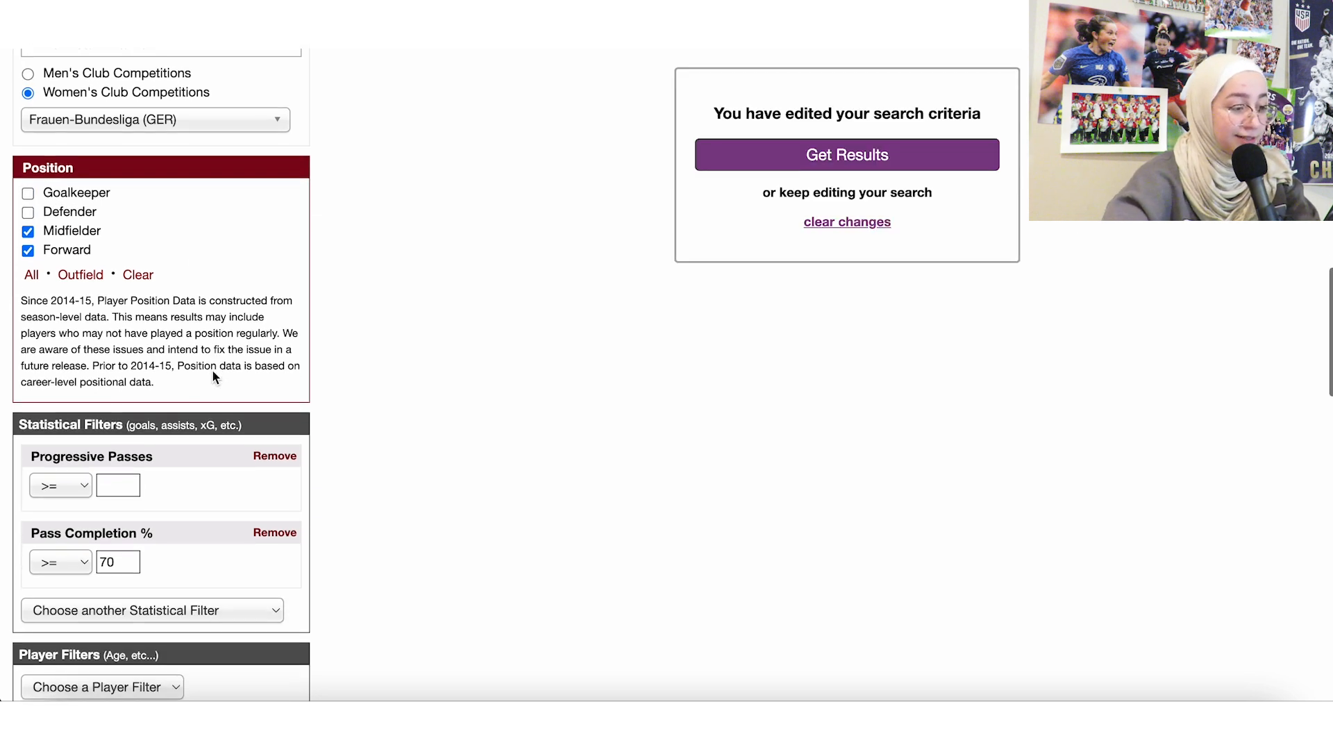
left_click(872, 156)
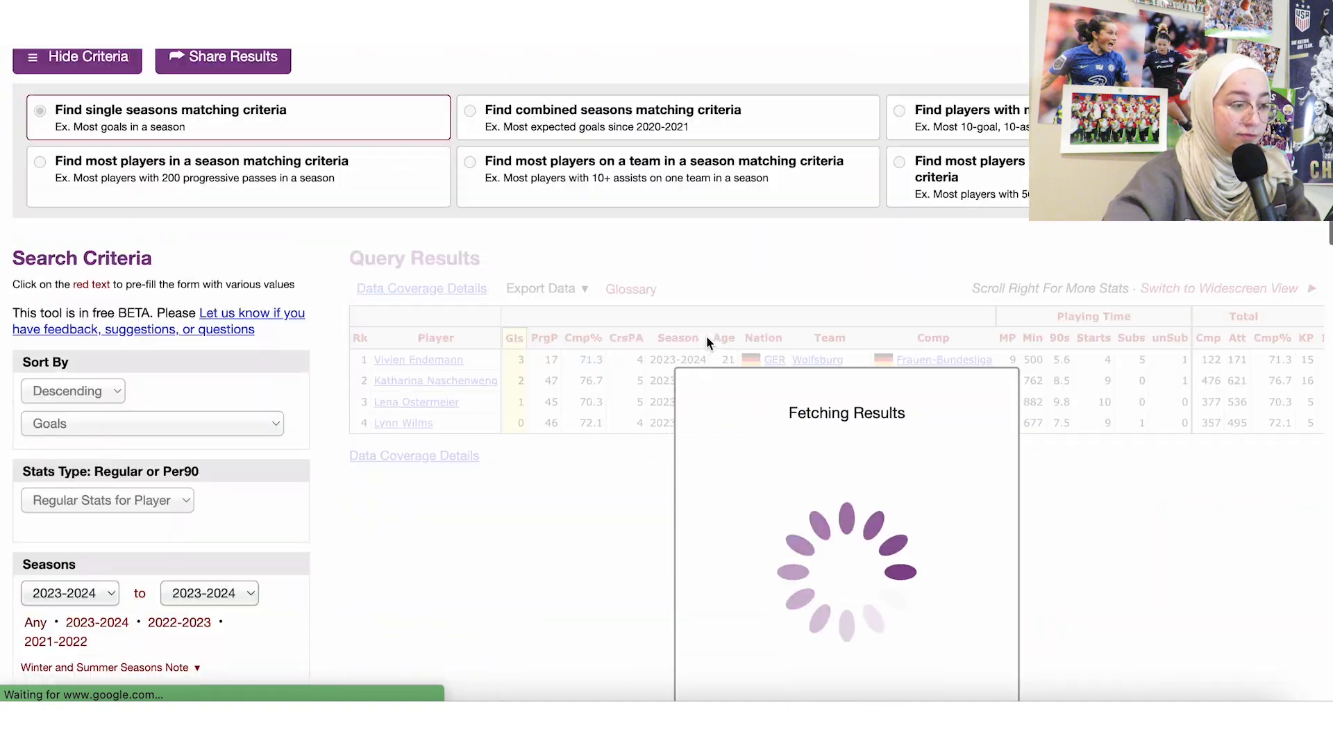
Step: Look through the midfielders and forwards in the Frauen-Bundesliga query results and the current search summary
scroll(707, 340, "down", 5)
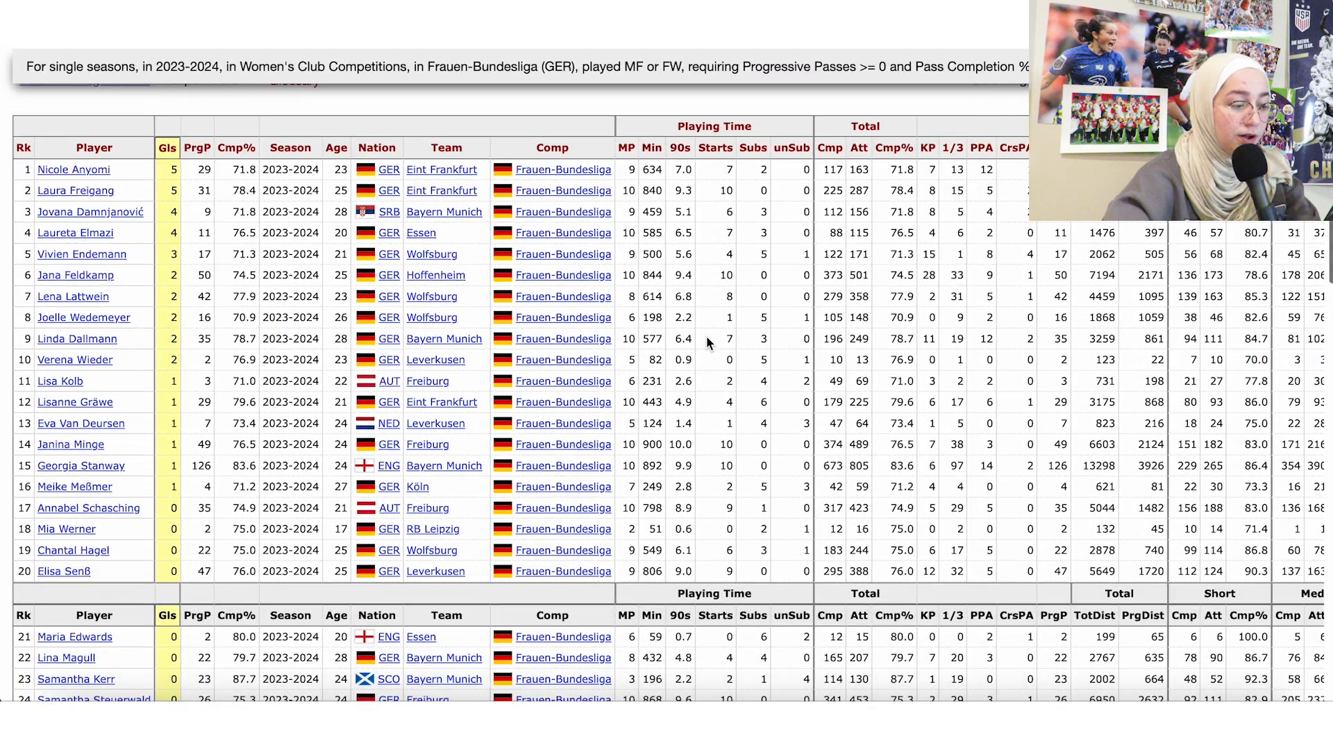
scroll(706, 335, "down", 2)
scroll(706, 335, "up", 2)
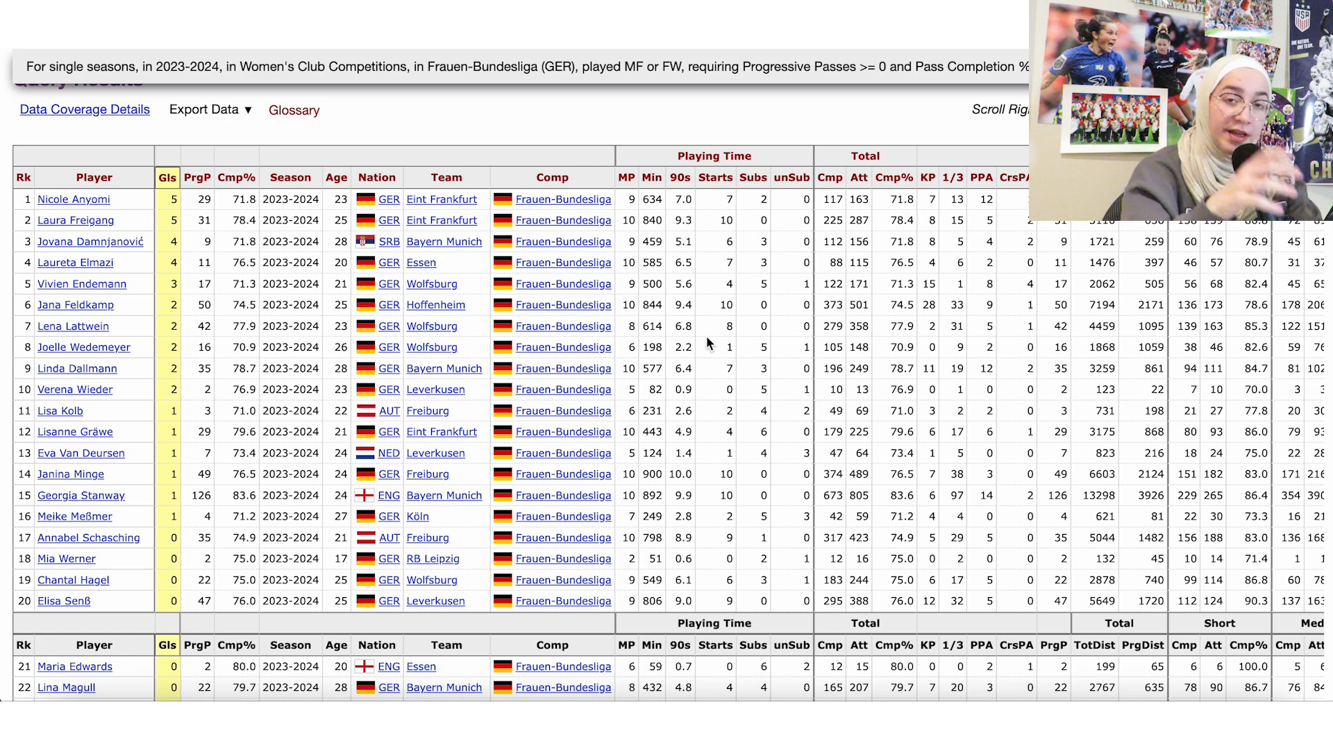
scroll(706, 335, "up", 5)
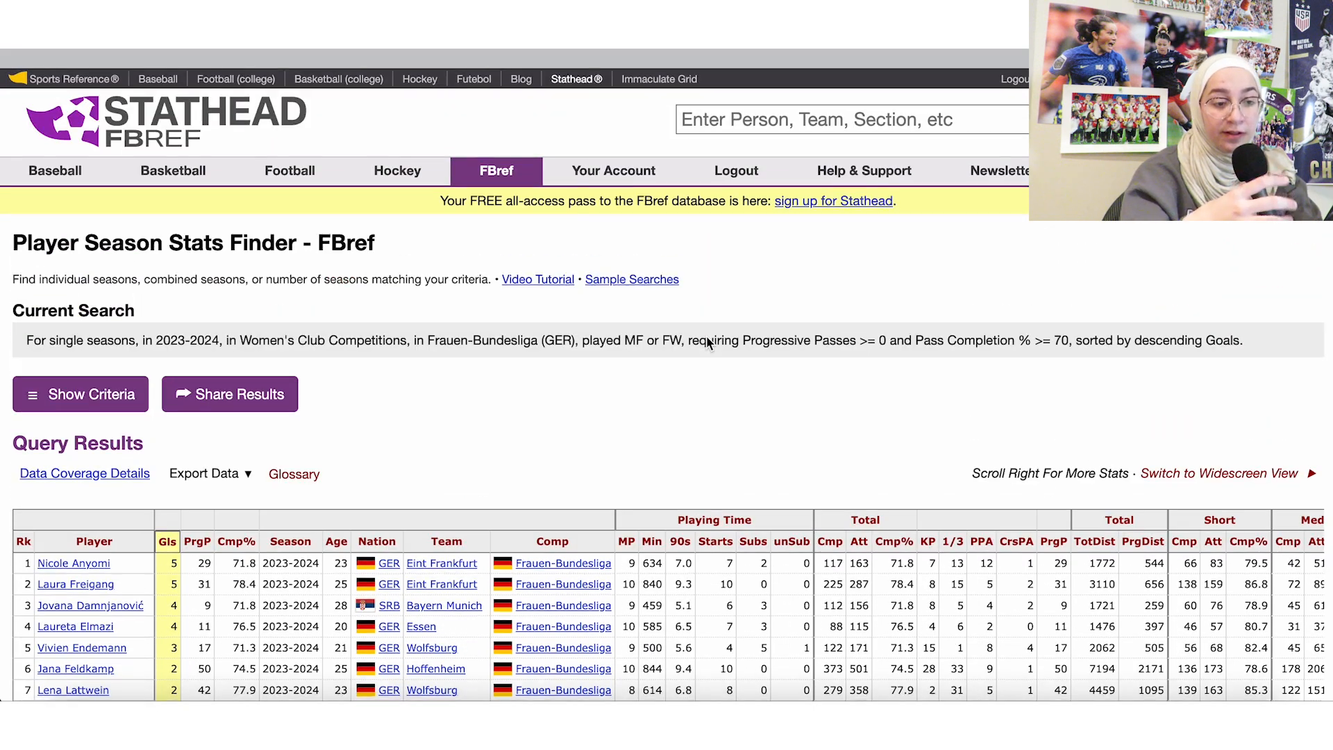
Step: Open the FBref Team Season Stats Finder and switch its search to Women's Club Competitions
mouse_move(455, 163)
left_click(99, 251)
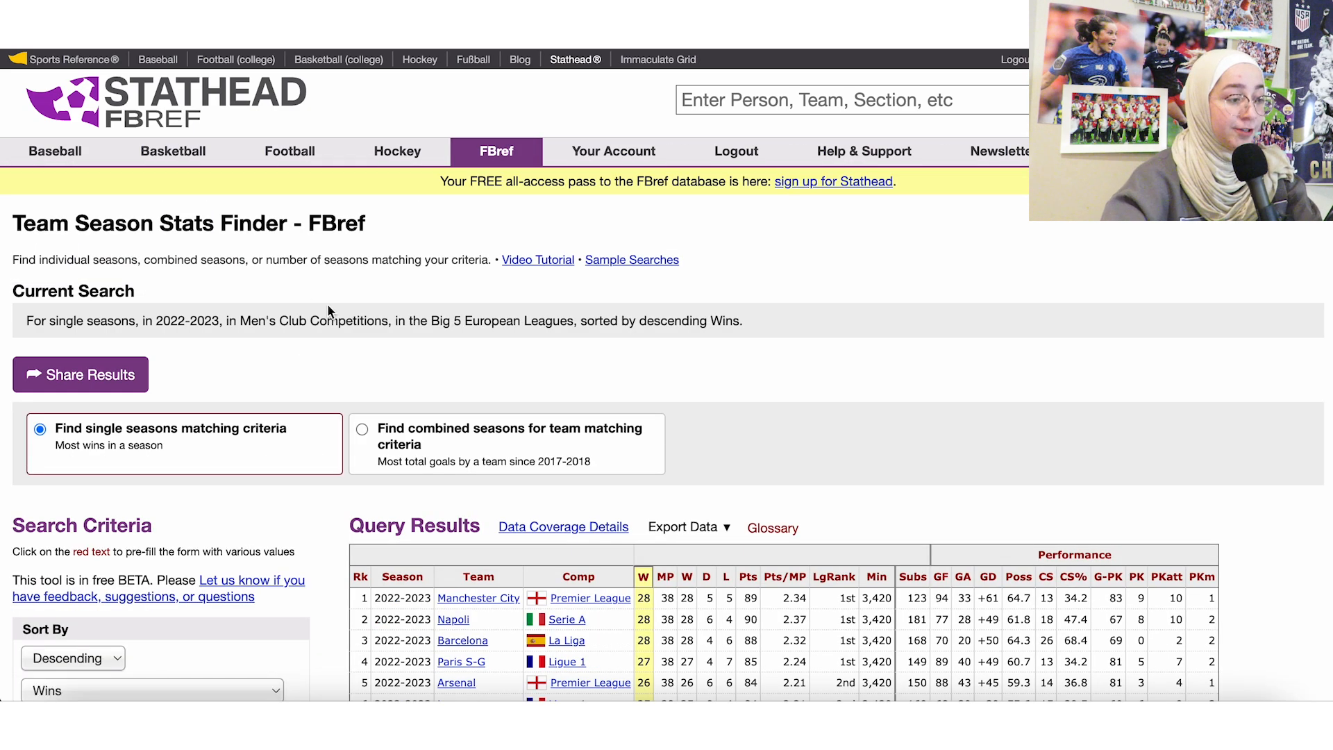
scroll(327, 302, "down", 3)
scroll(327, 303, "down", 5)
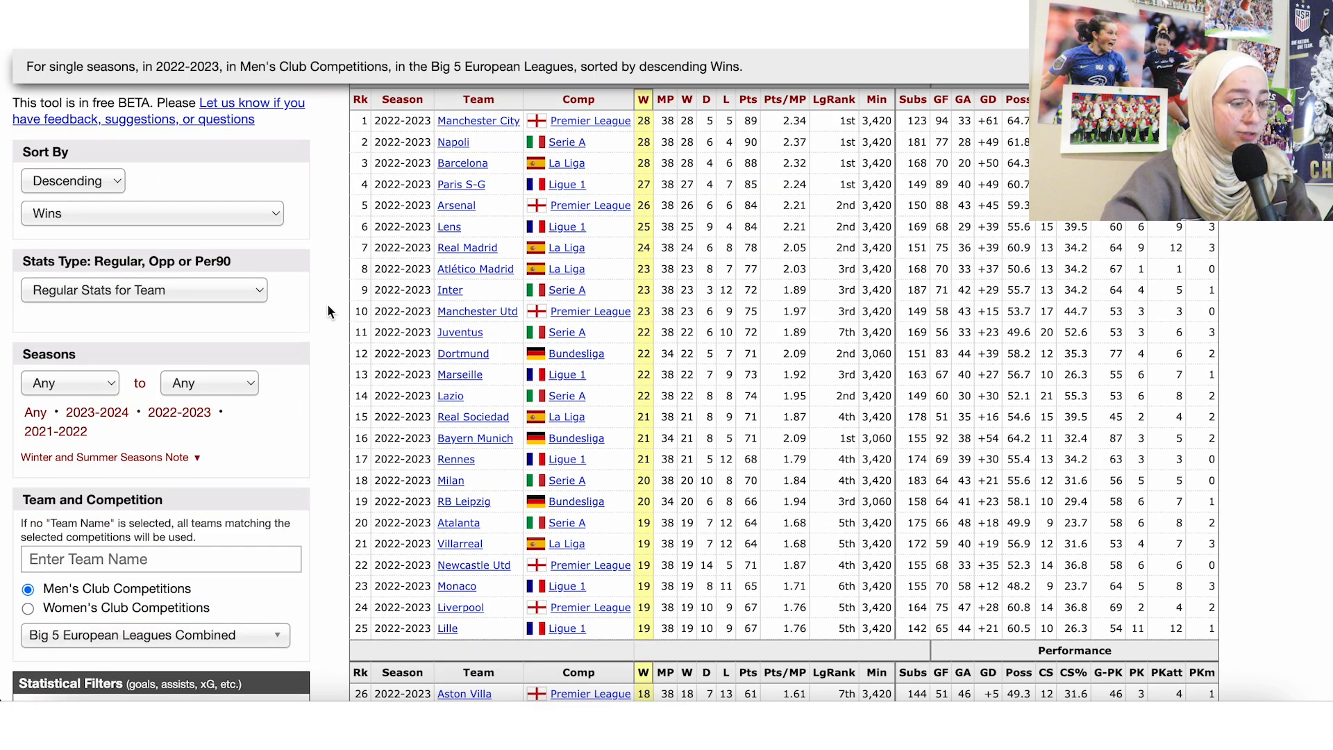
scroll(328, 312, "down", 2)
left_click(66, 450)
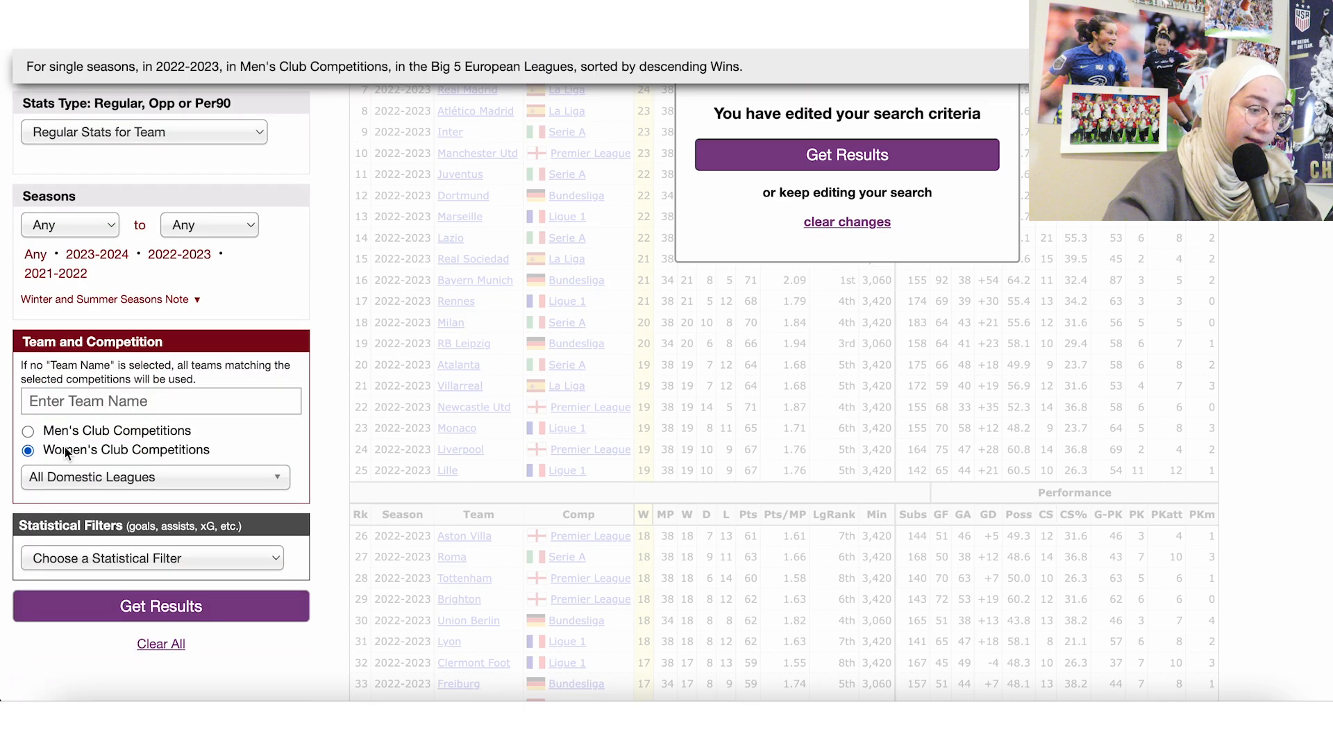
Step: Set the team search's competition to UEFA Women's Champions League
scroll(463, 333, "up", 3)
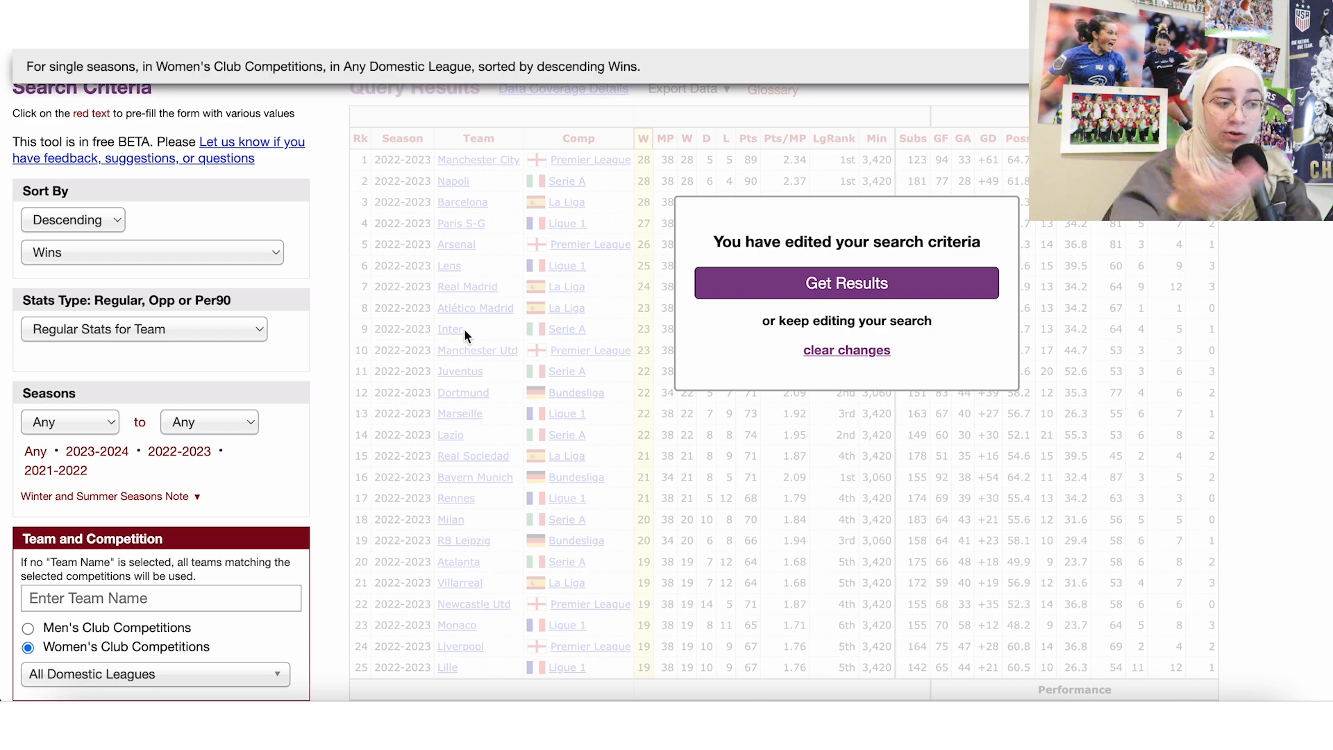
scroll(464, 333, "up", 1)
scroll(227, 343, "down", 4)
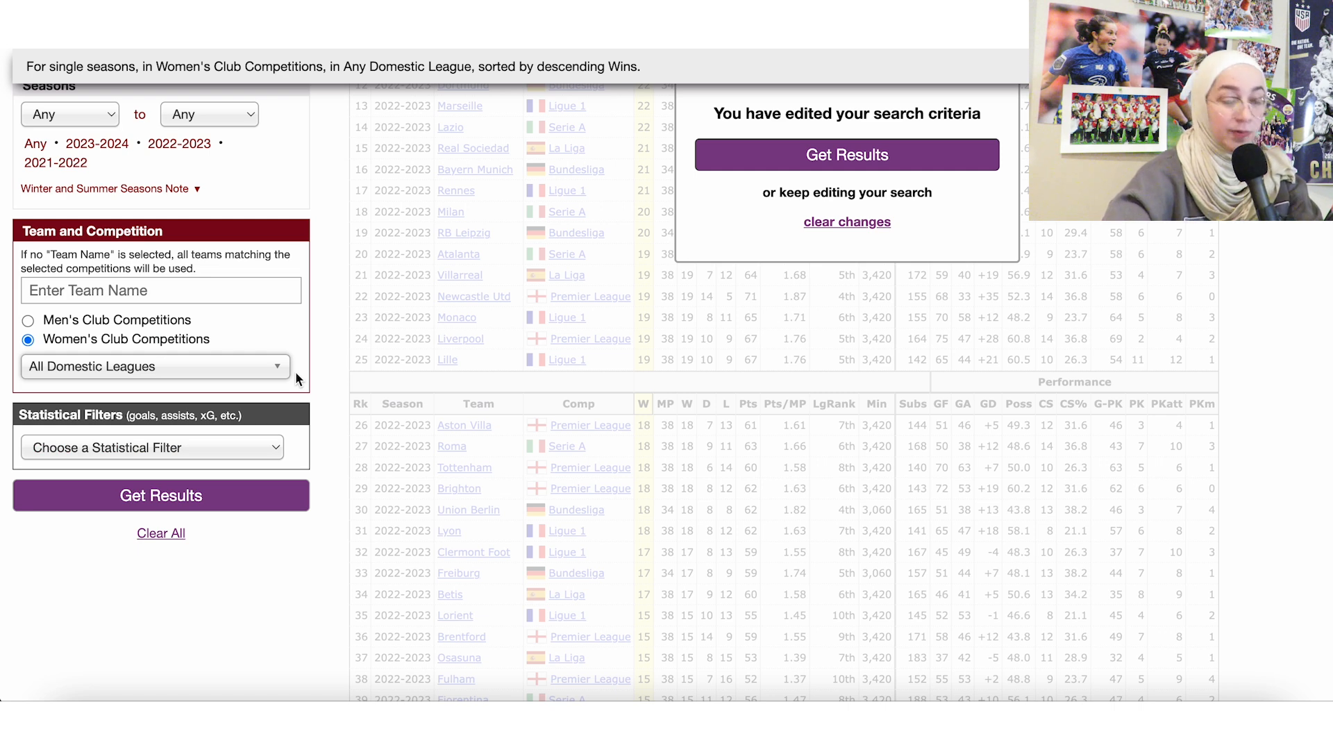
left_click(194, 375)
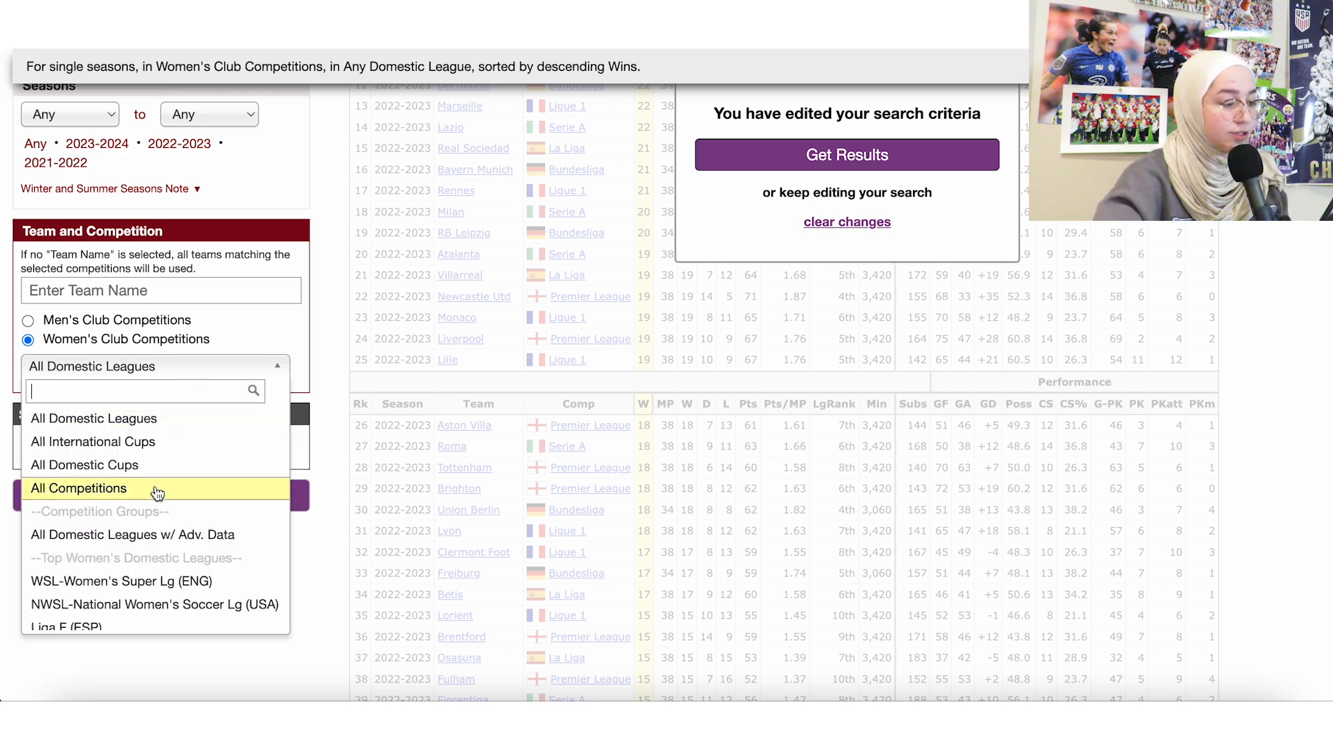
scroll(160, 493, "down", 5)
scroll(153, 500, "down", 3)
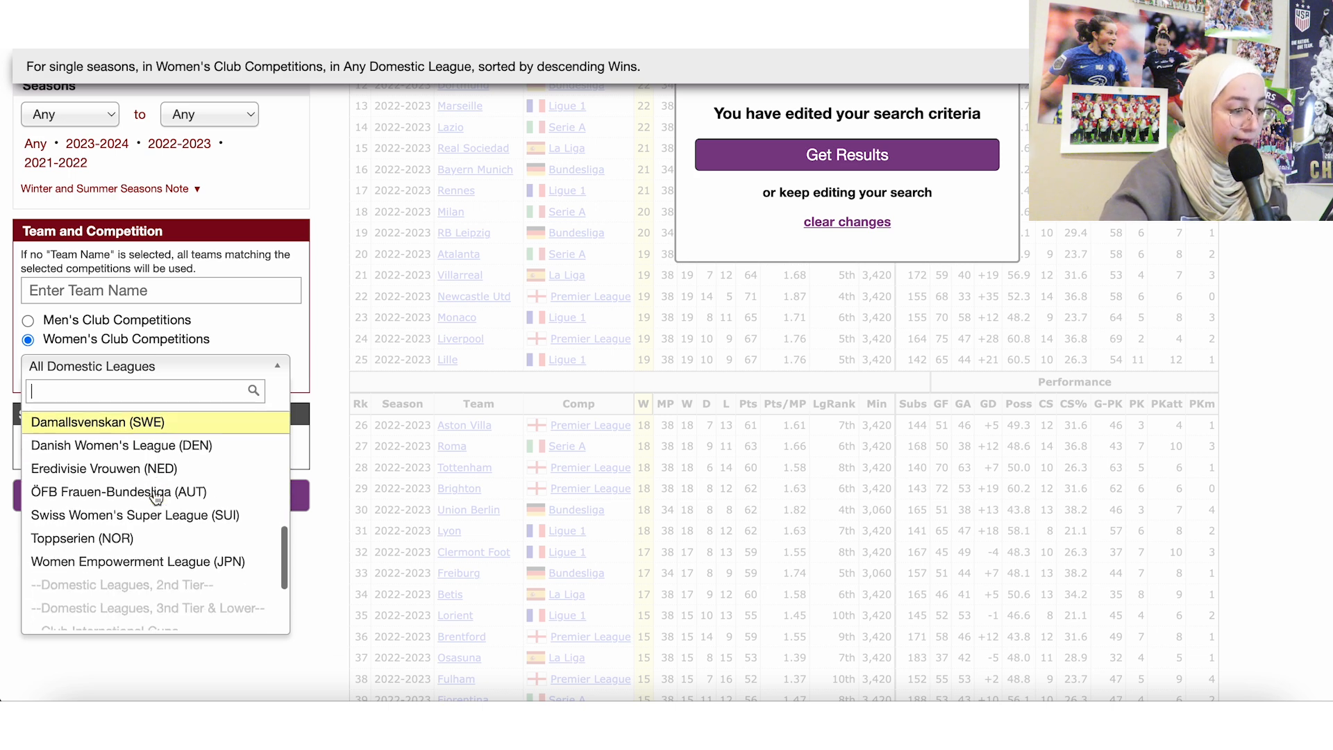
left_click(143, 545)
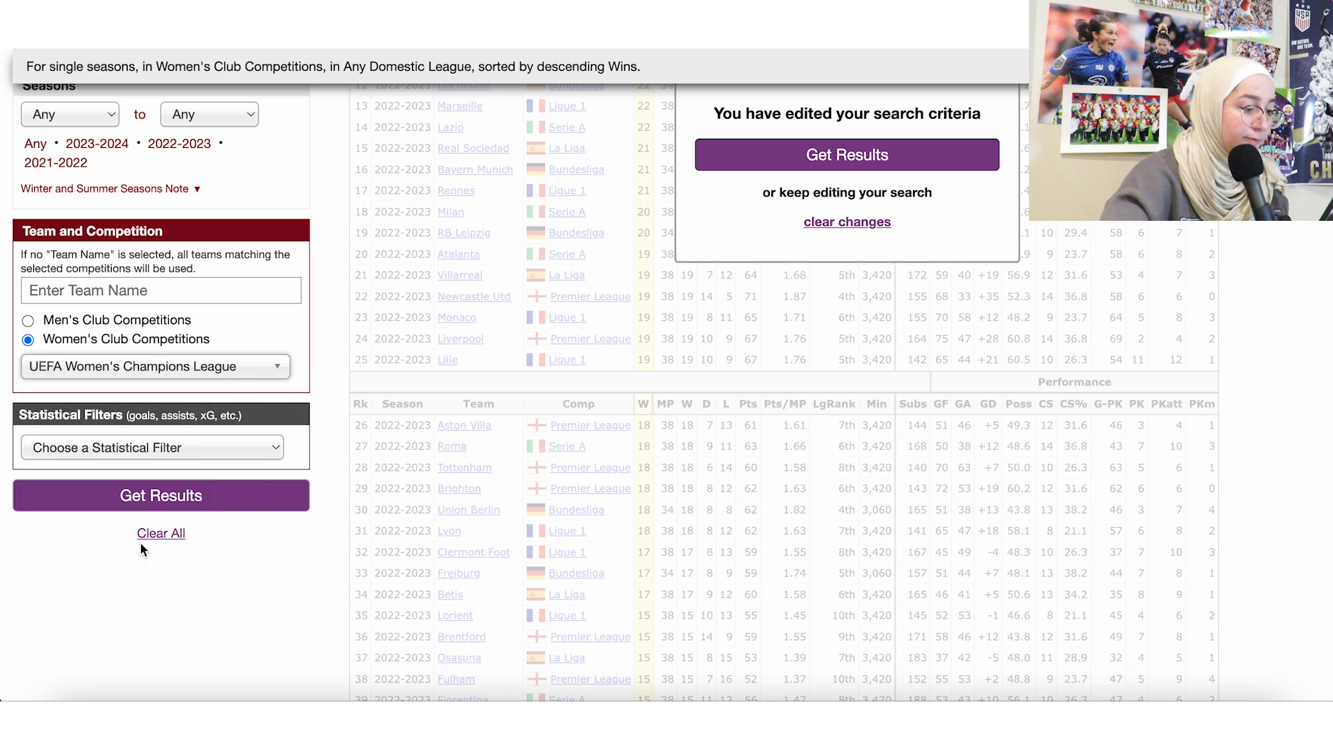
Step: Add a statistical filter requiring at least 10 Inswinging Corner Kicks to the team search
left_click(188, 447)
scroll(145, 540, "down", 10)
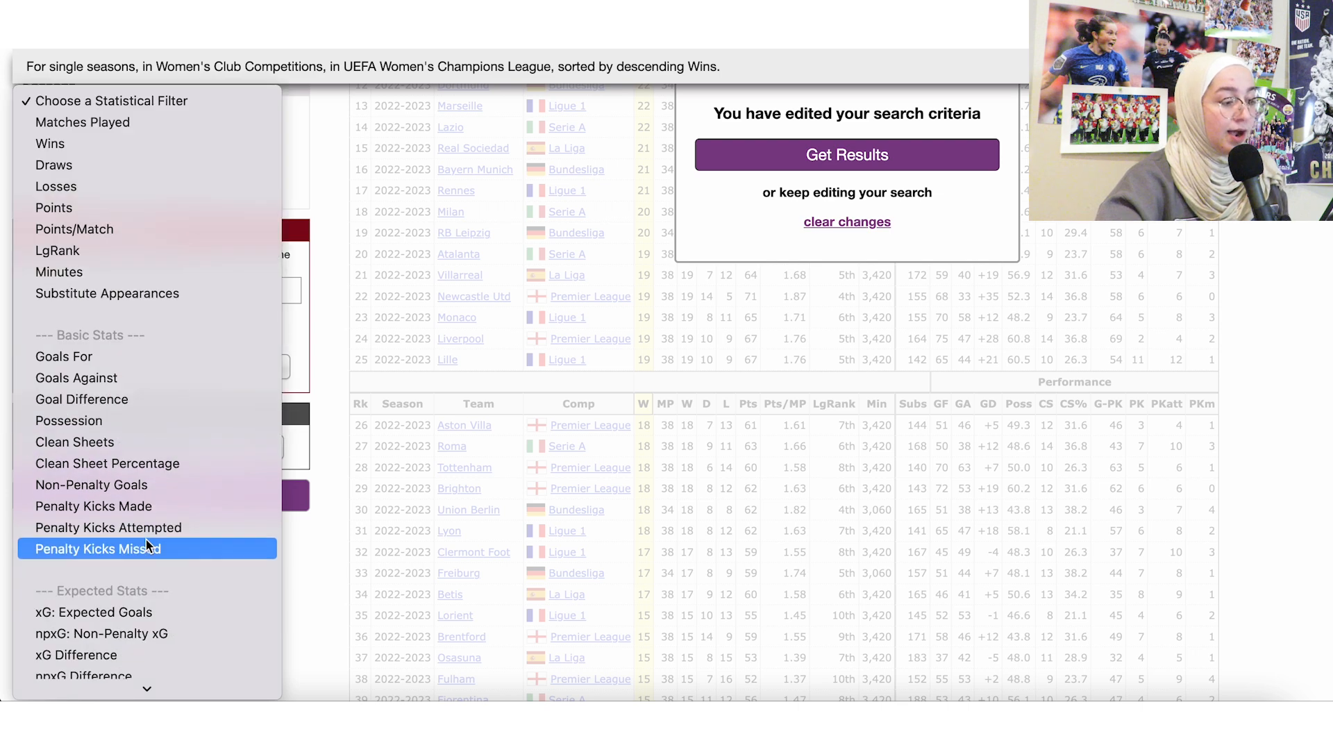
scroll(146, 544, "down", 15)
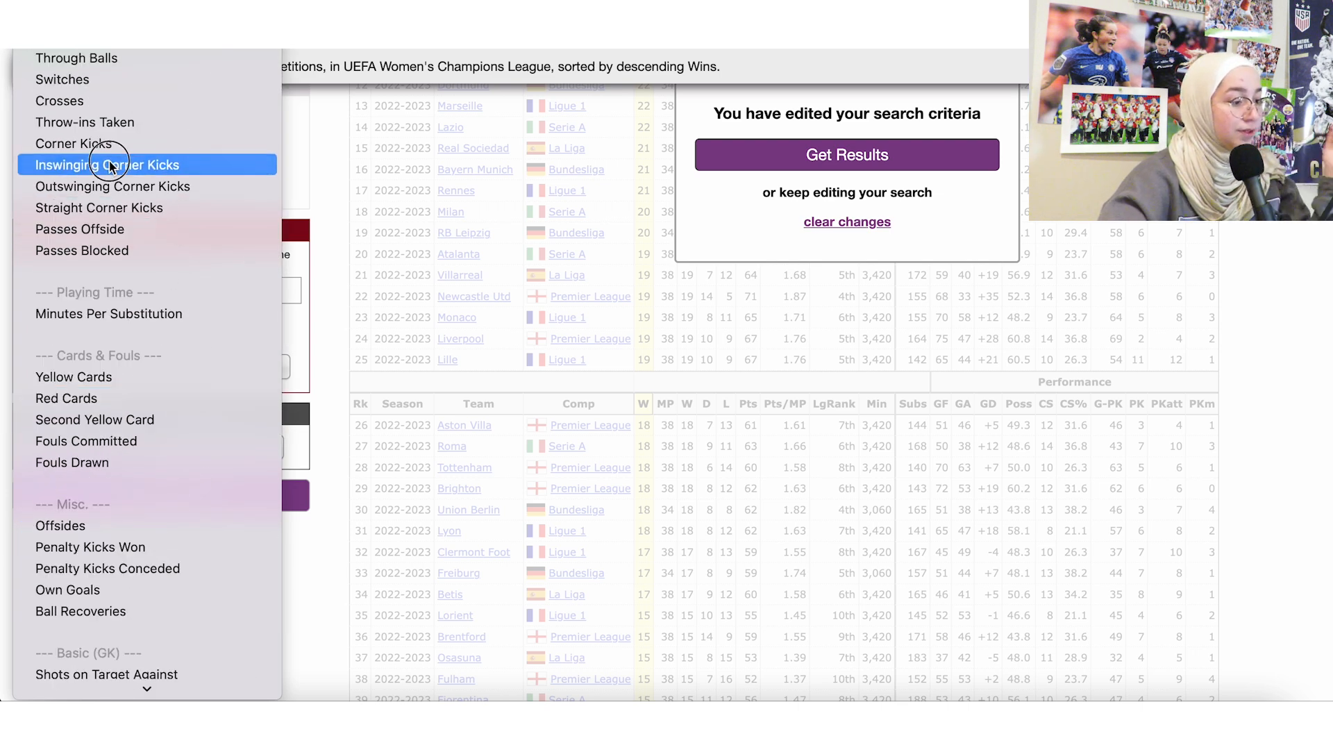
left_click(110, 167)
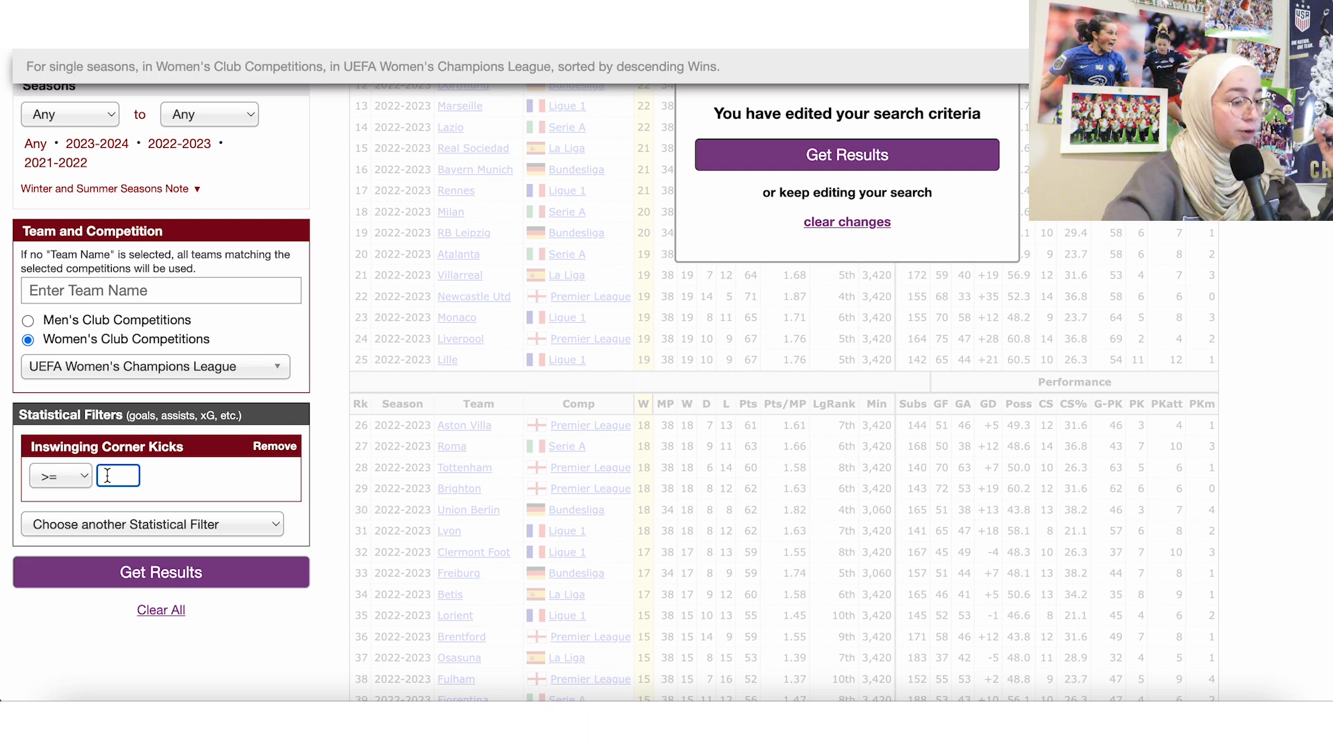
type("10")
Step: Add a second statistical filter requiring at least 10 Outswinging Corner Kicks
left_click(162, 521)
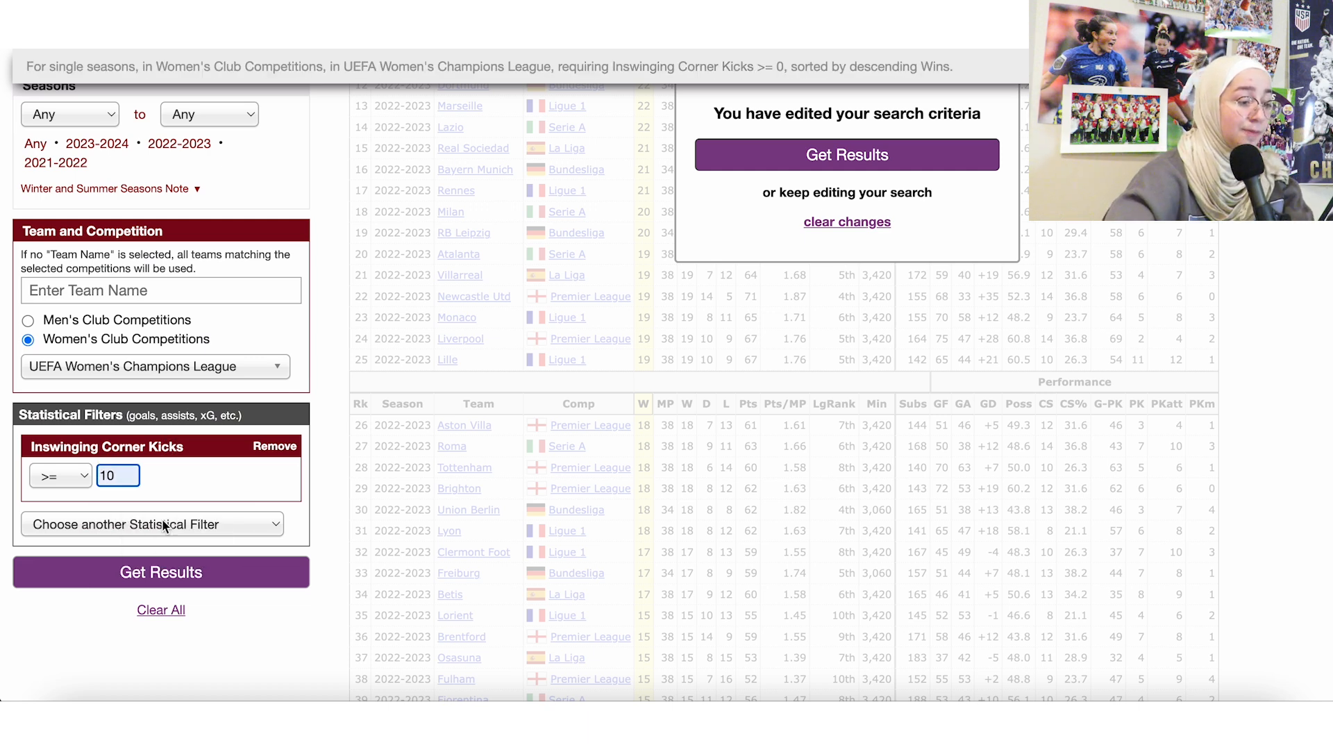
left_click(165, 525)
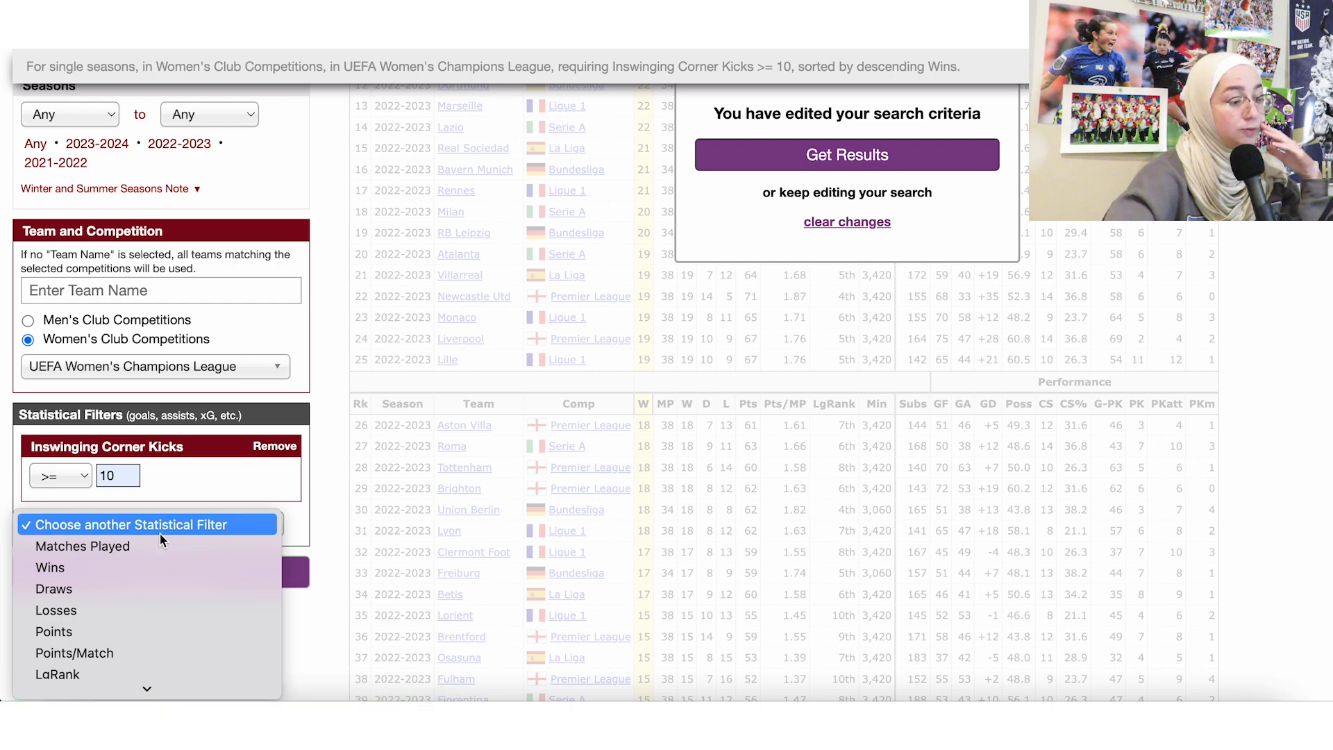
scroll(160, 534, "down", 5)
scroll(159, 533, "down", 15)
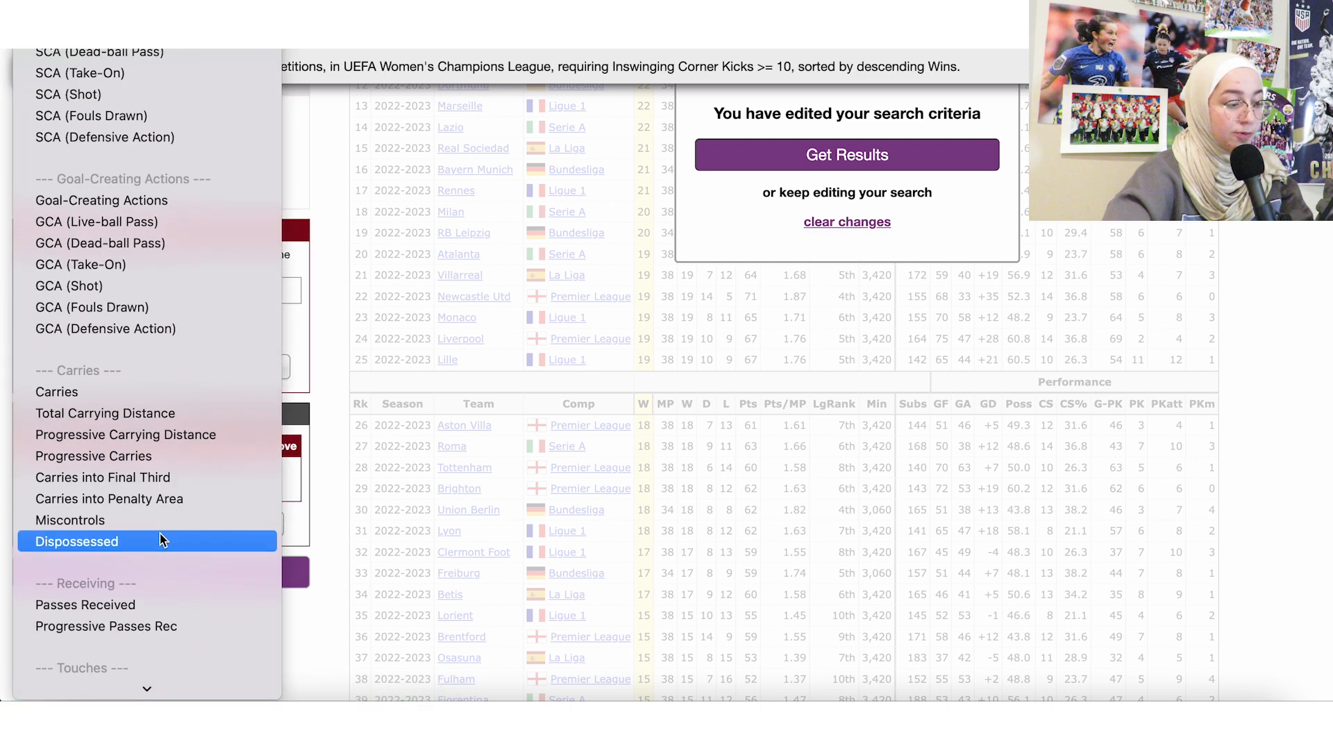
scroll(159, 540, "down", 8)
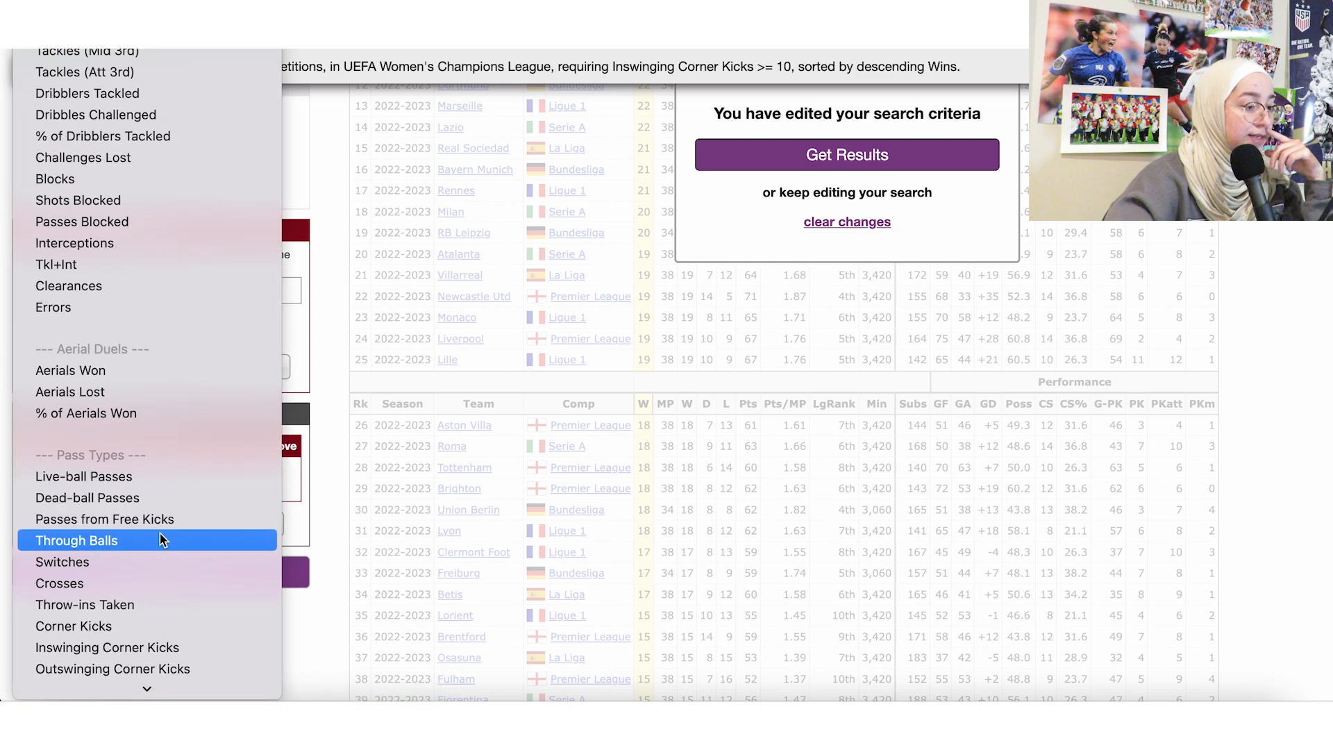
left_click(116, 469)
type("10")
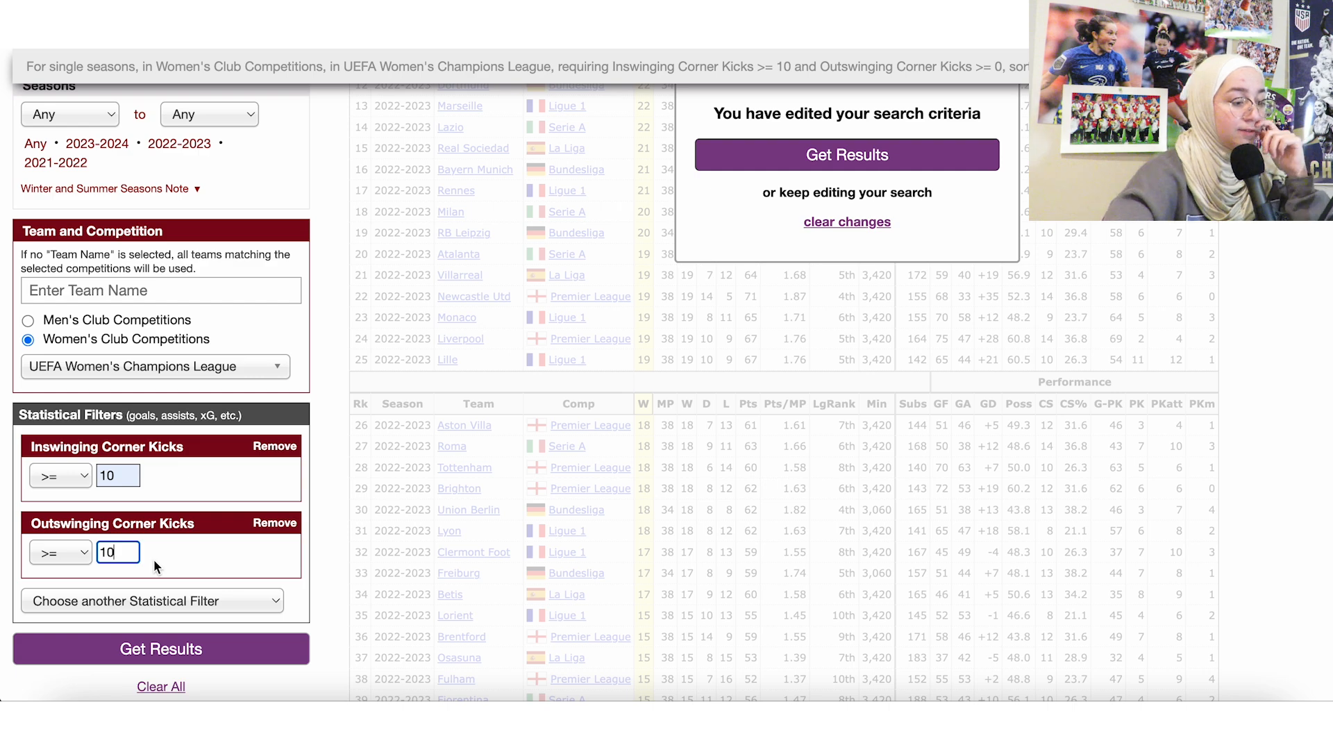
Step: Limit the team search to the 2023-2024 season and get the results
scroll(153, 560, "down", 1)
scroll(196, 199, "up", 2)
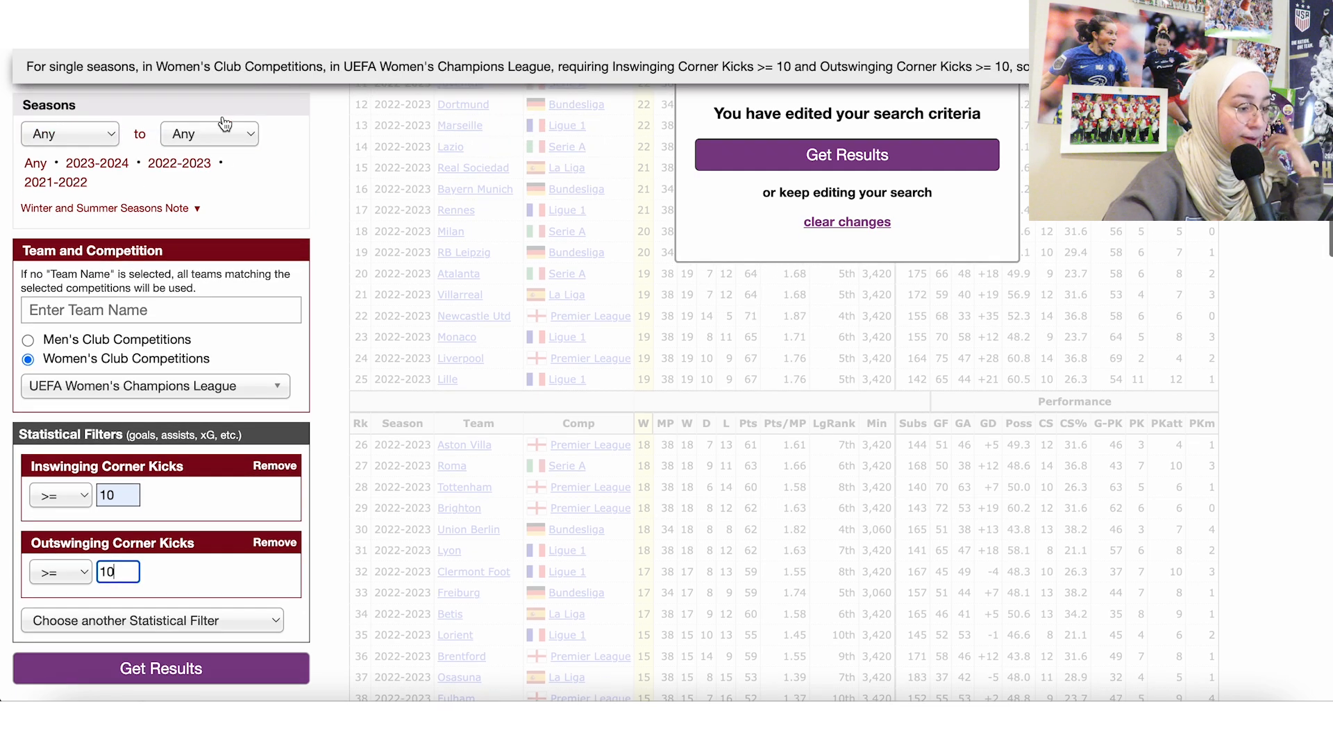
left_click(113, 166)
scroll(149, 292, "down", 5)
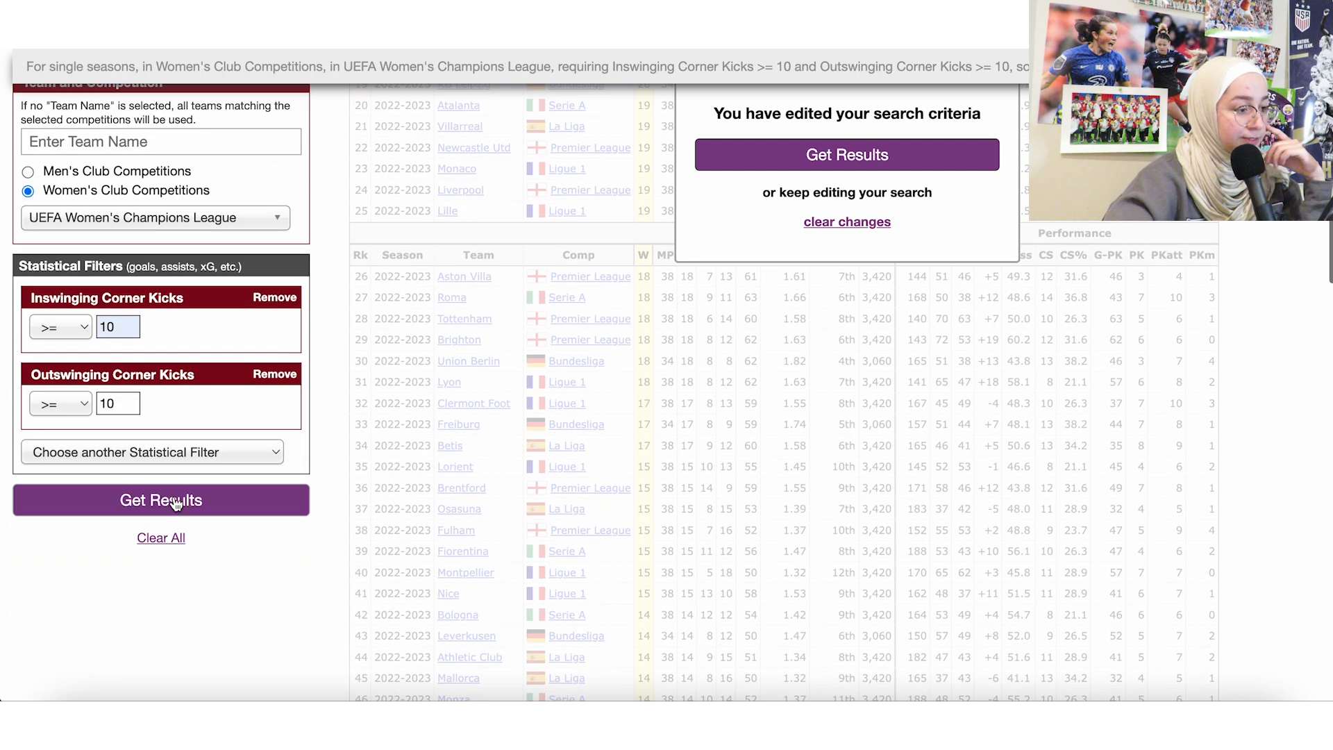
left_click(170, 503)
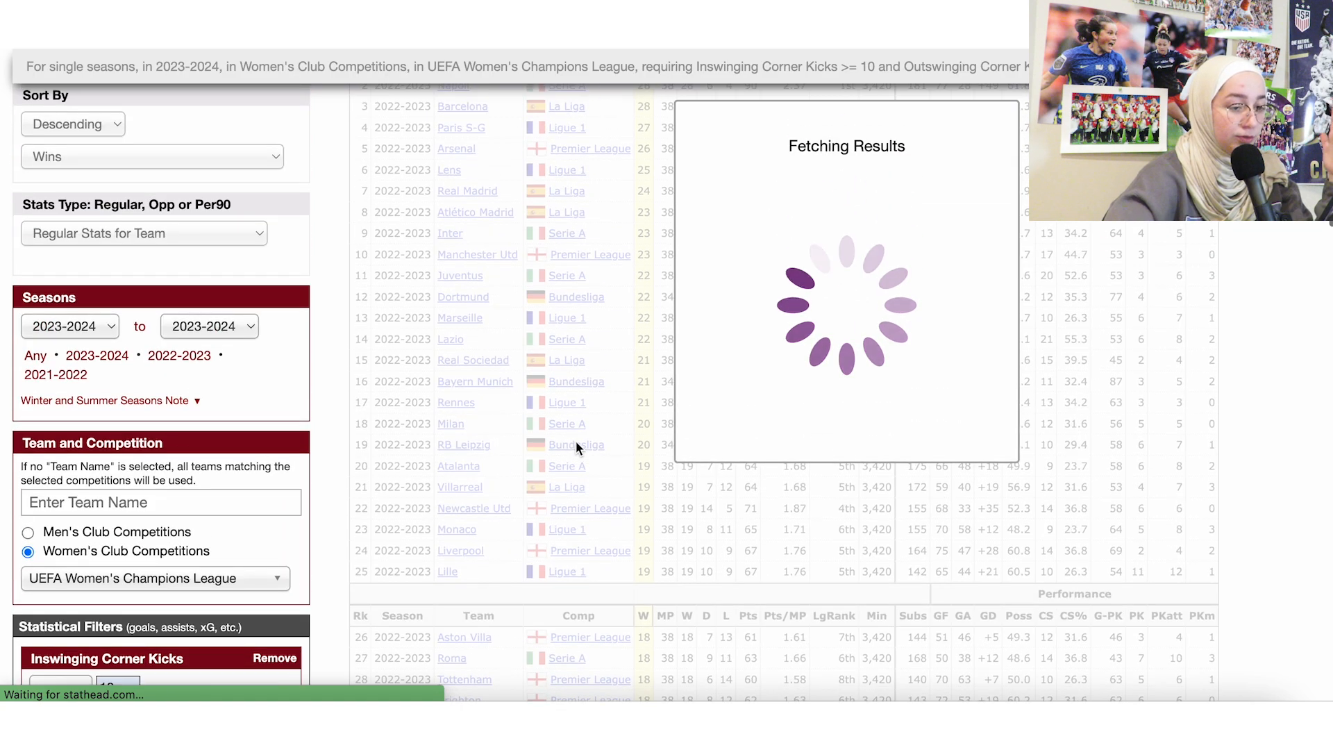
Step: Lower the Inswinging and Outswinging Corner Kicks minimums to 8 each and get the updated team results
scroll(577, 442, "down", 1)
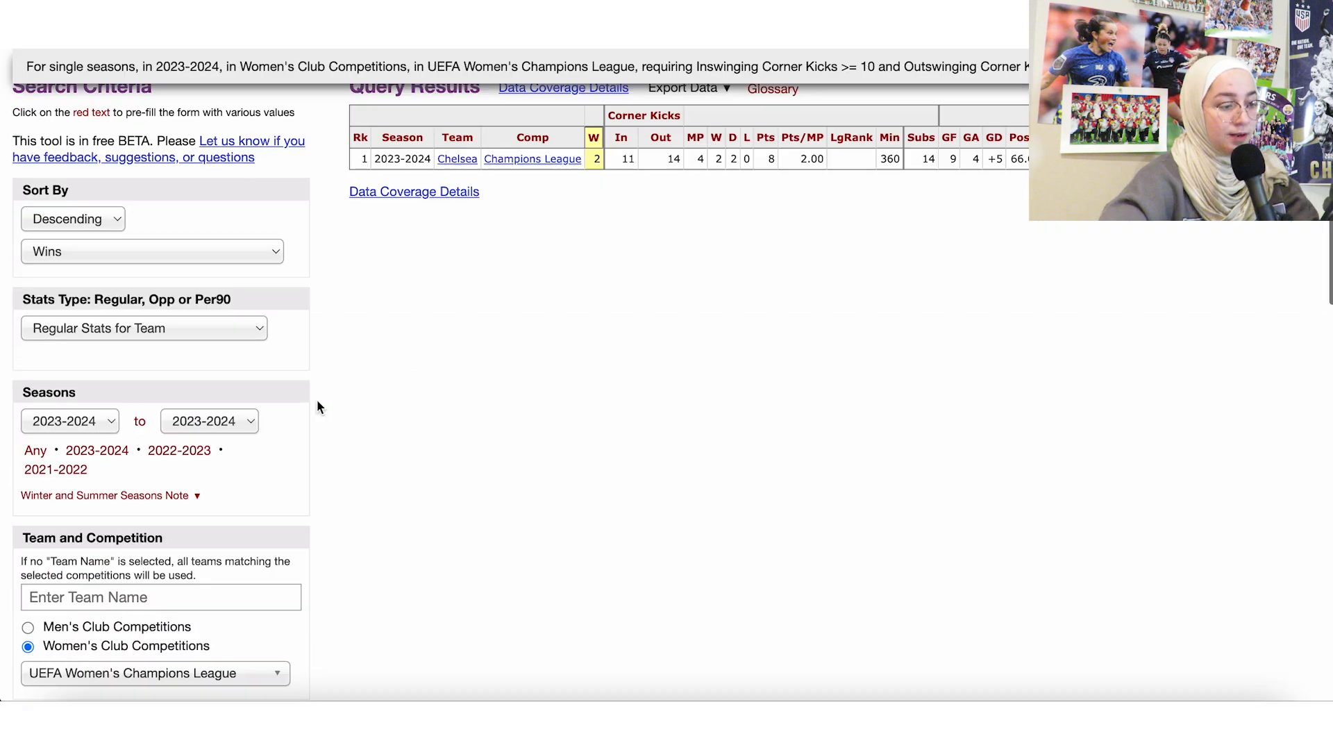
scroll(317, 407, "down", 5)
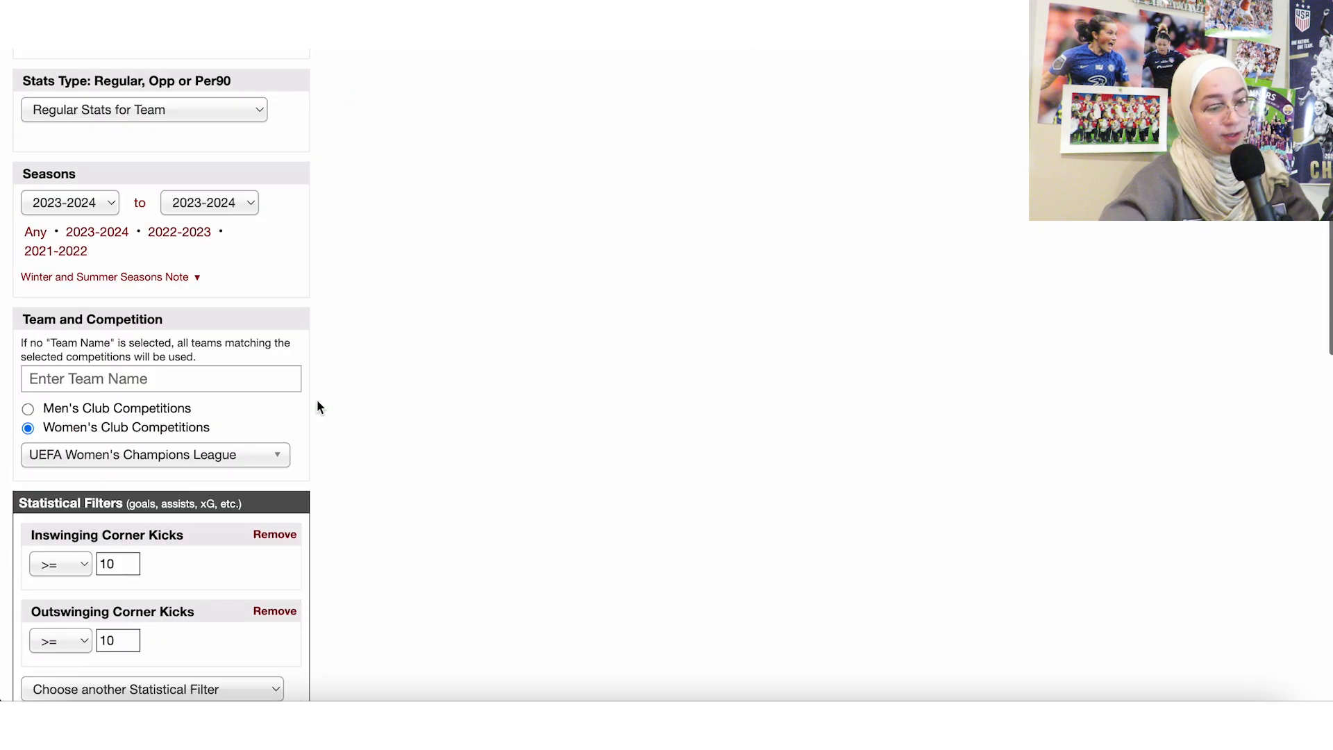
left_click(108, 511)
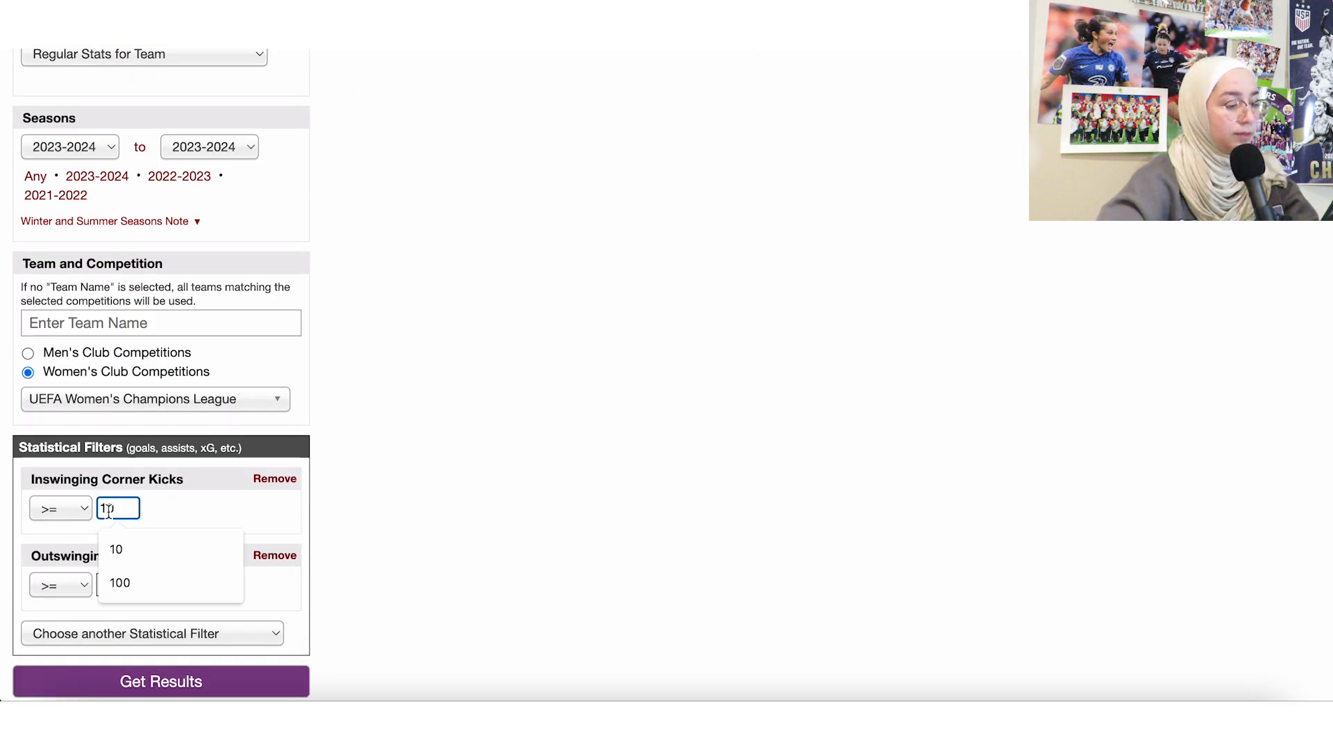
key("BackSpace")
key("BackSpace")
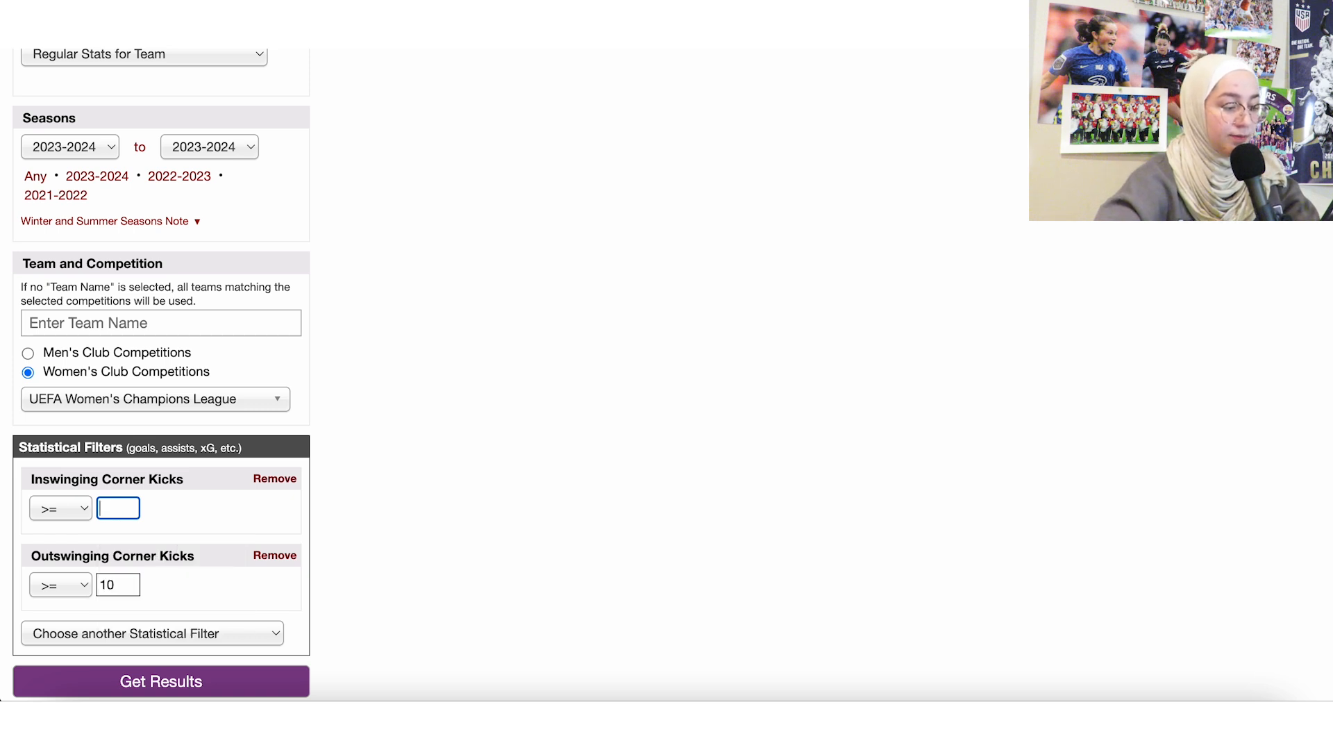
left_click(115, 586)
key("BackSpace")
key("BackSpace")
type("8")
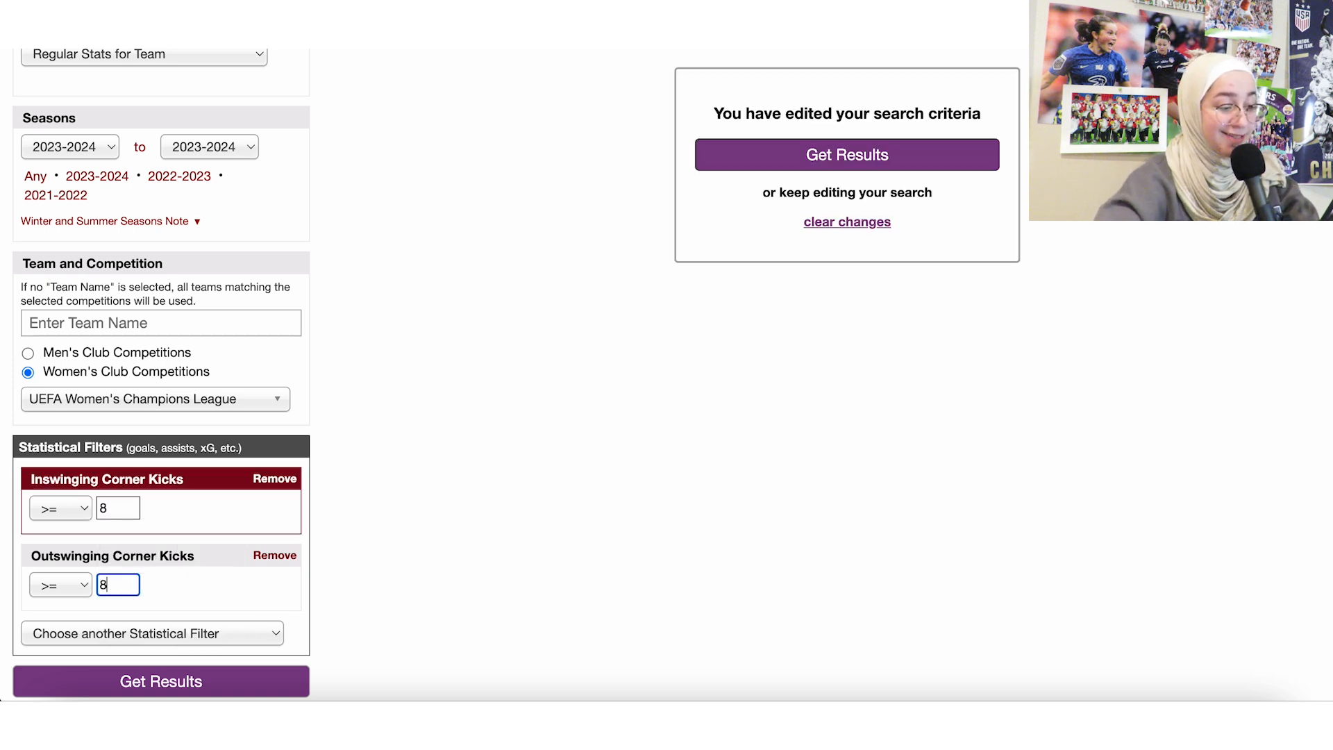
left_click(221, 690)
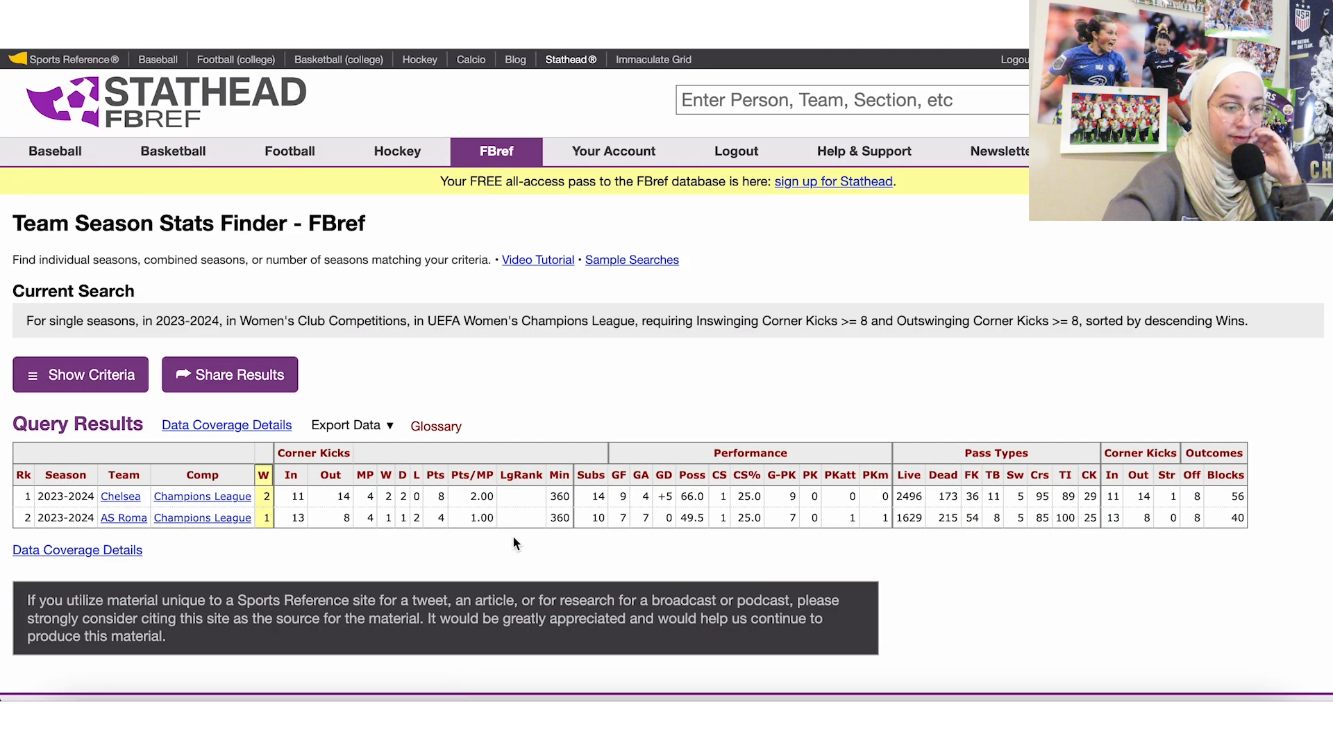
Step: Review the team results, show the search criteria again, and open the FBref Player Season Stats Finder
scroll(513, 535, "down", 1)
scroll(512, 542, "down", 2)
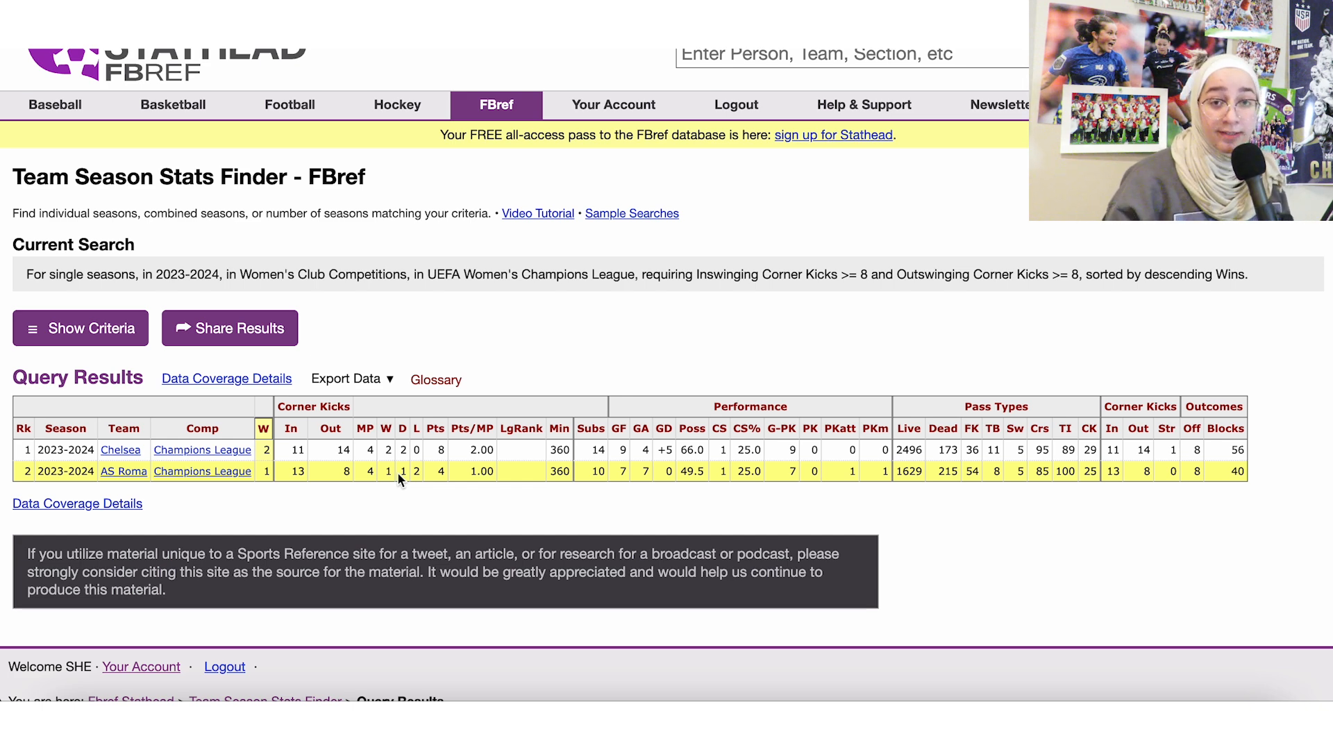
left_click(96, 339)
mouse_move(469, 106)
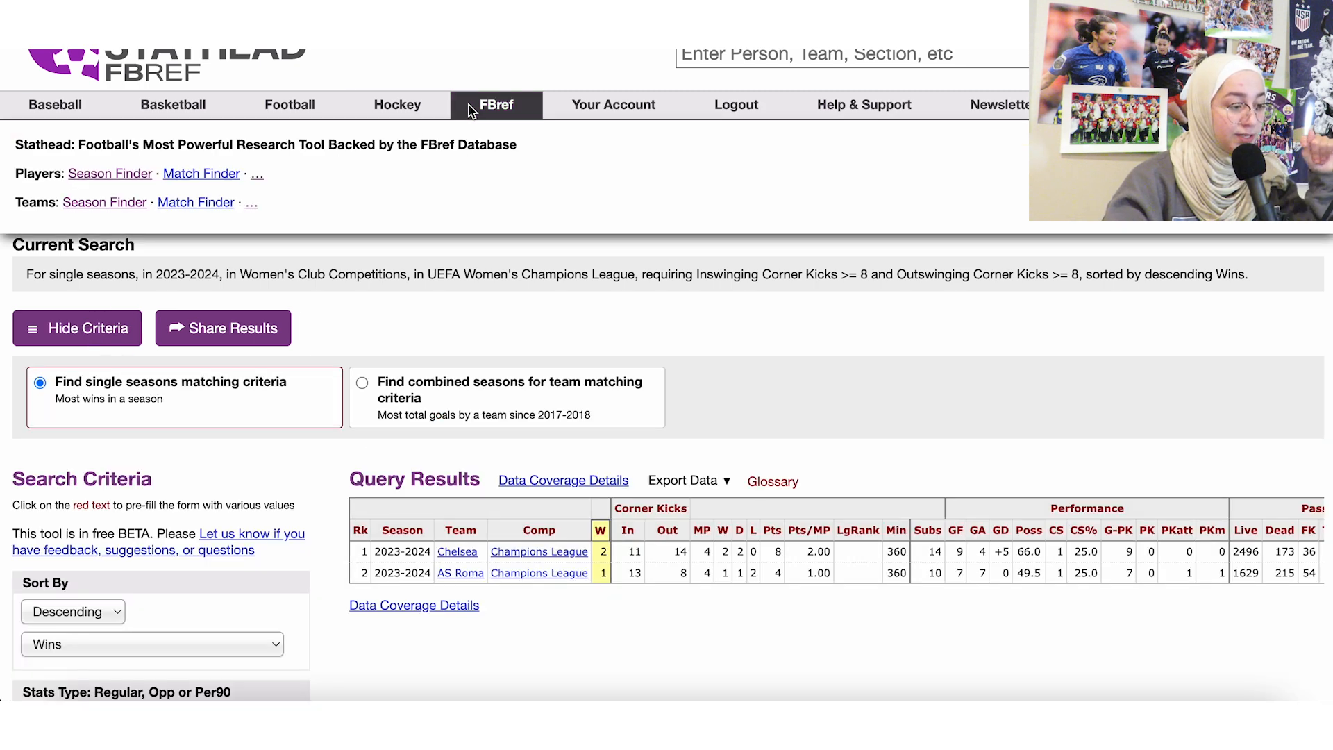
left_click(110, 175)
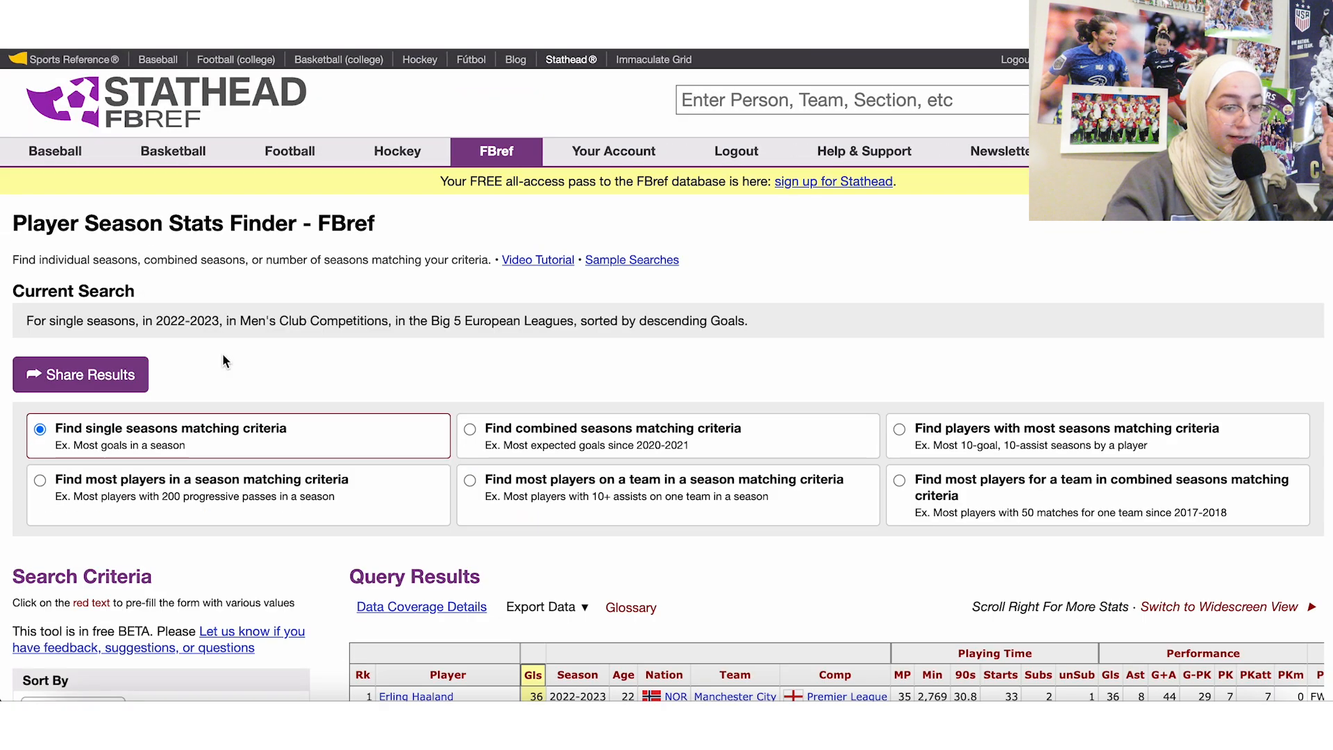
Step: Get 2023-2024 UEFA Women's Champions League players with at least 10 Inswinging and 10 Outswinging Corner Kicks
scroll(222, 360, "down", 5)
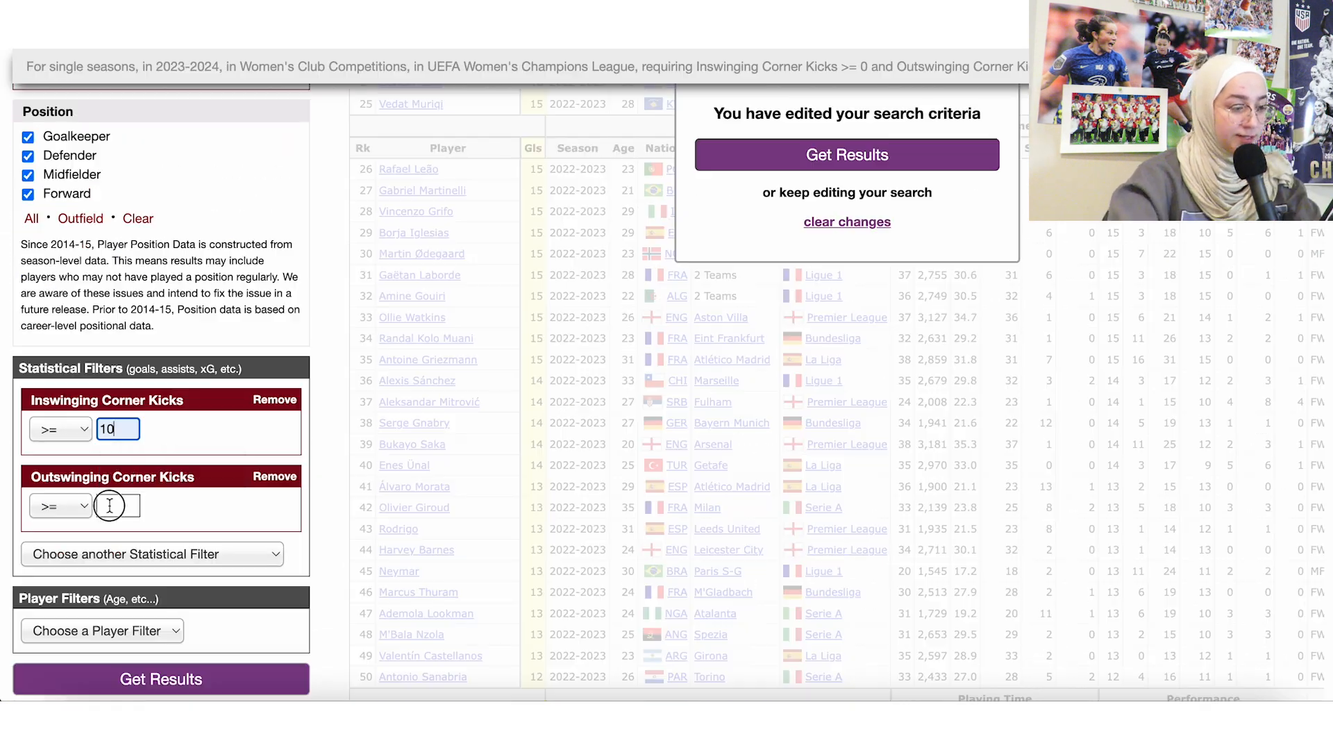
left_click(110, 505)
left_click(111, 547)
left_click(922, 158)
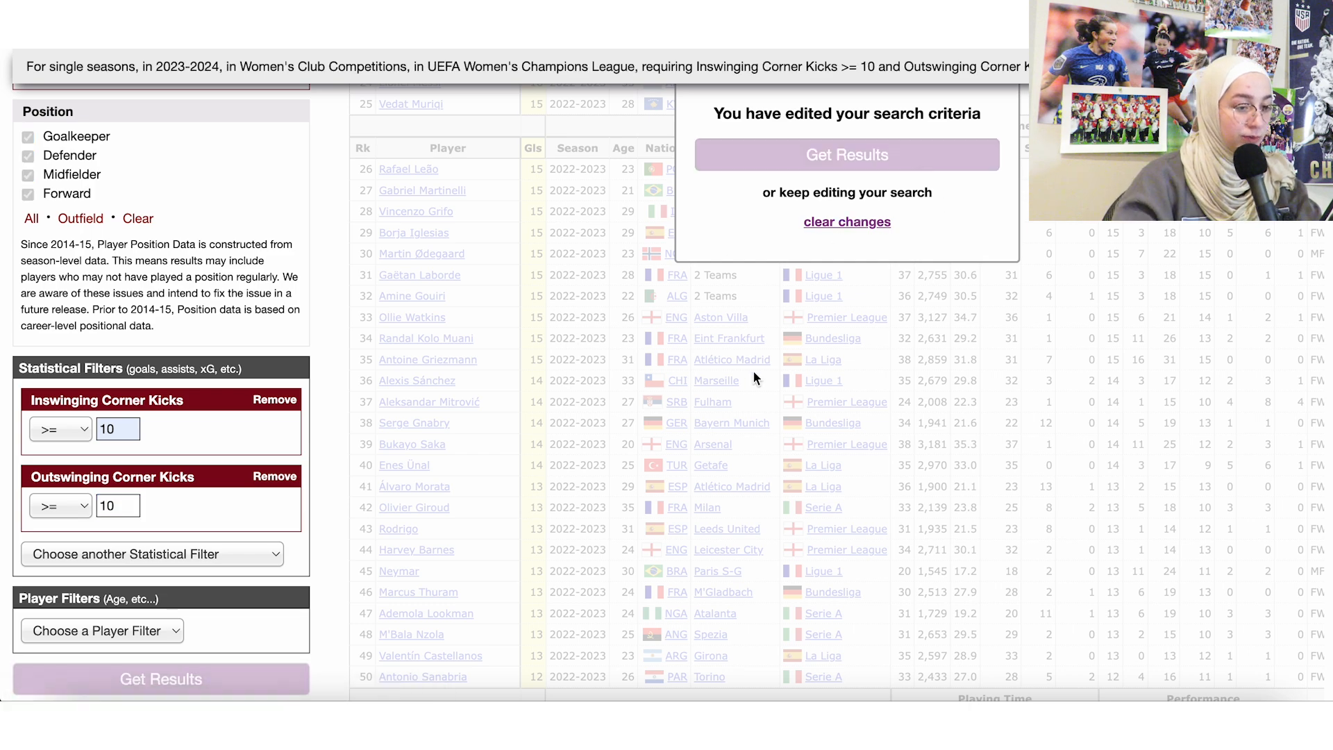
Step: Show the player search criteria again and lower the Inswinging Corner Kicks minimum to 8
scroll(752, 370, "up", 4)
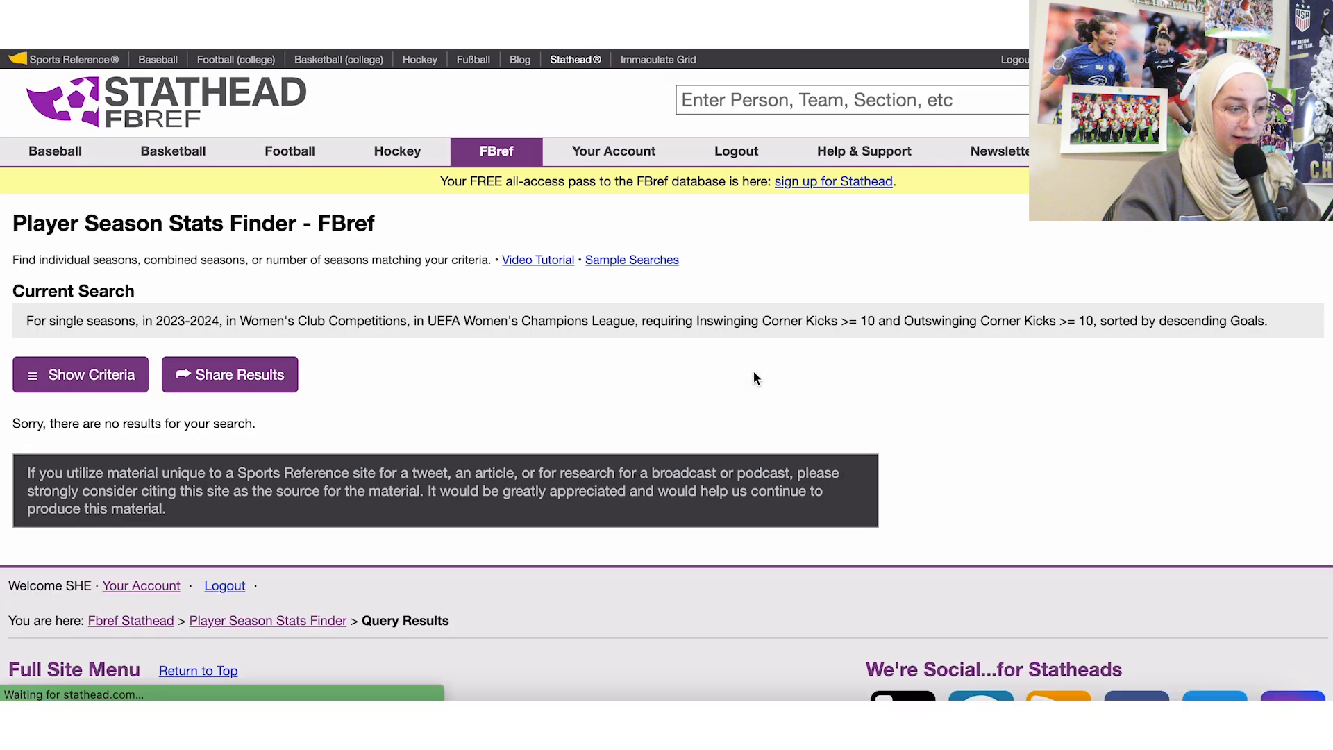
left_click(103, 385)
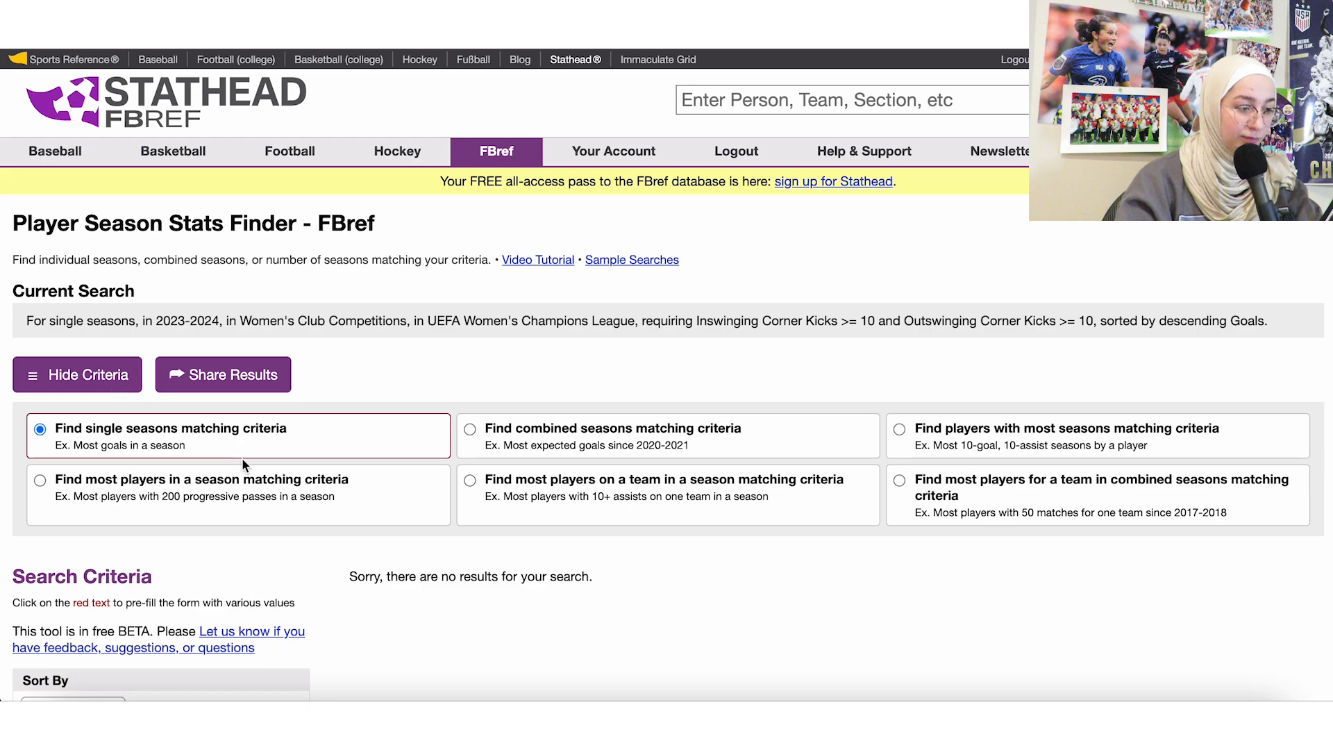
scroll(229, 469, "down", 3)
scroll(227, 474, "down", 12)
left_click(115, 465)
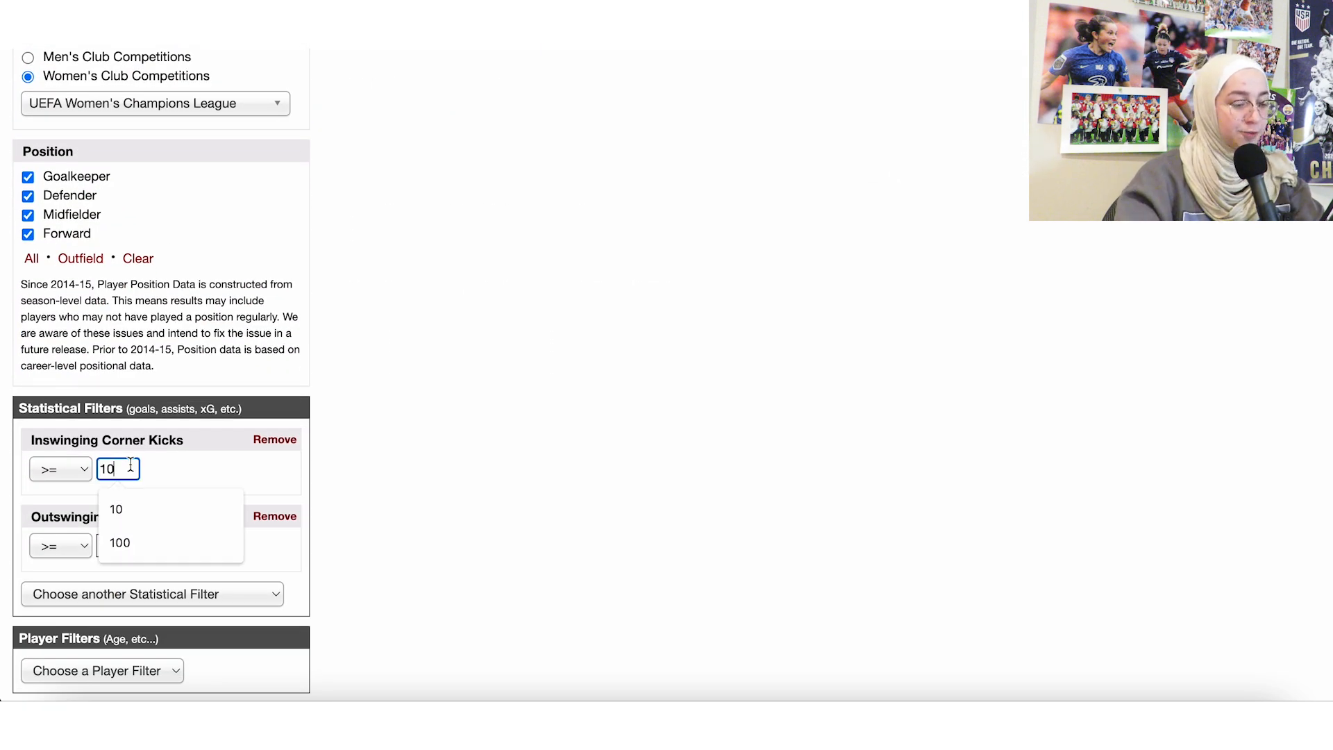
type("\\8")
key("BackSpace")
key("BackSpace")
key("BackSpace")
key("BackSpace")
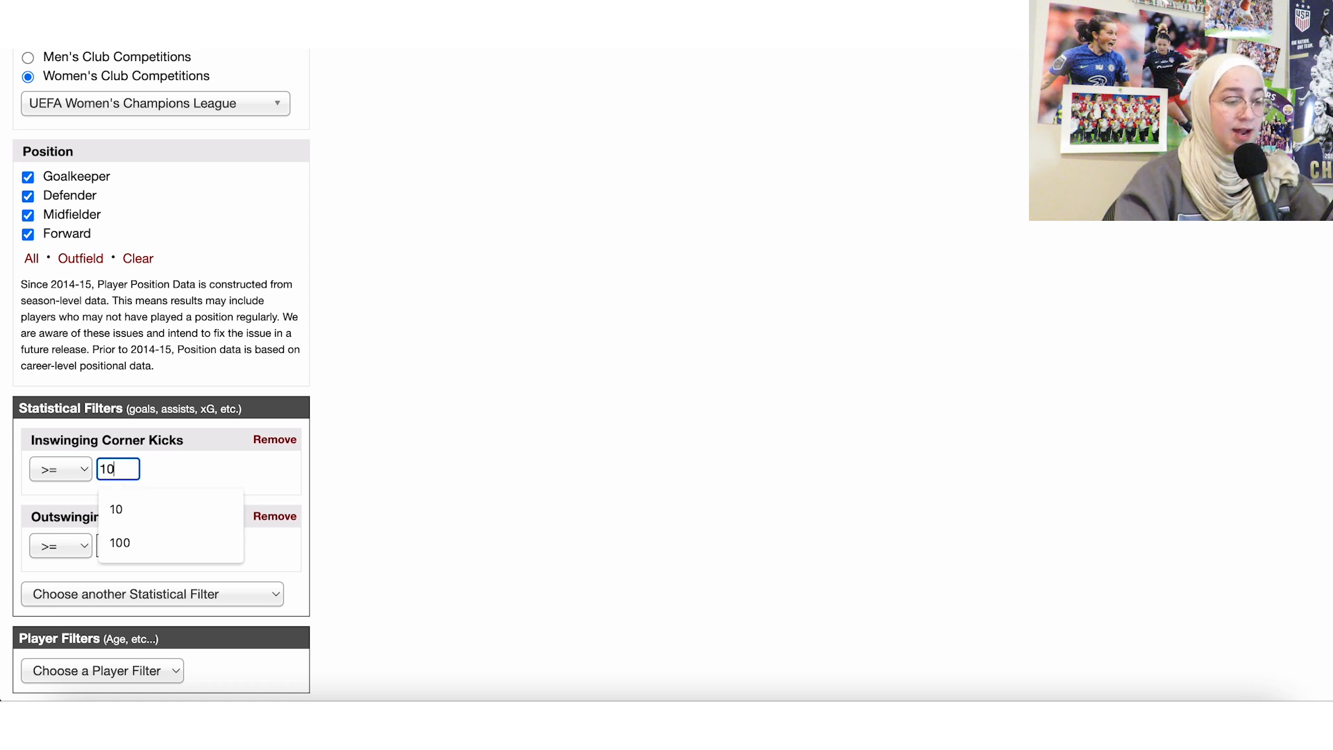
type("8")
key("BackSpace")
key("BackSpace")
type("8")
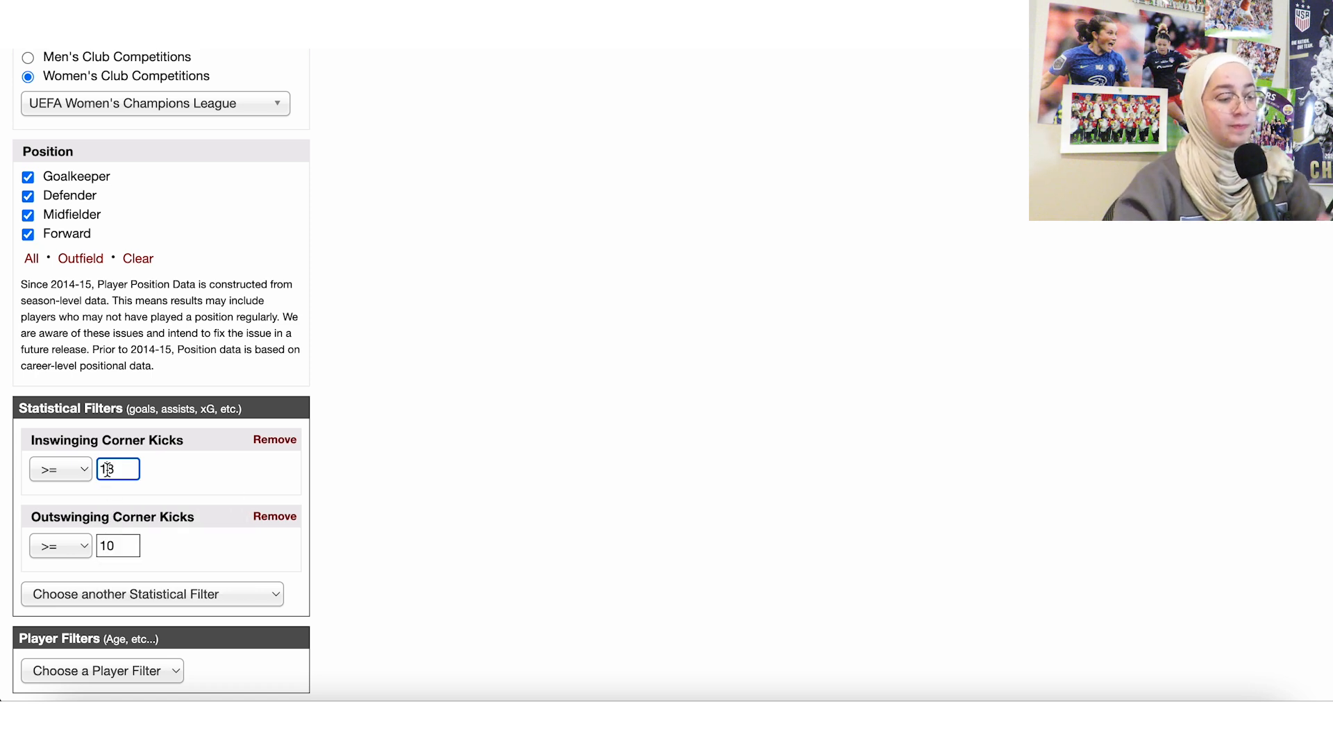
Step: Lower the player search's Outswinging Corner Kicks minimum to 8 and get the updated results
left_click(111, 547)
key("BackSpace")
key("BackSpace")
type("8")
scroll(127, 588, "down", 5)
left_click(128, 571)
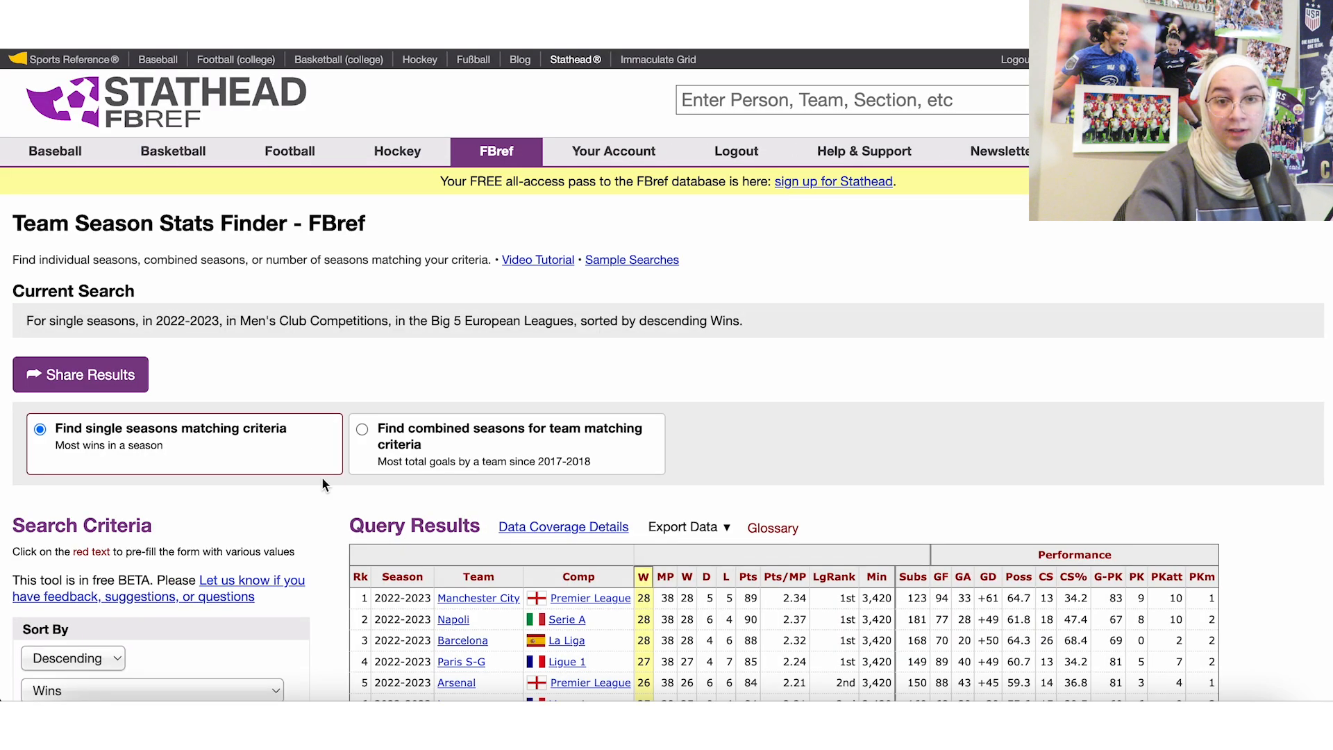
Step: In the Team Season Stats Finder, switch the search to Women's Club Competitions
scroll(322, 485, "down", 8)
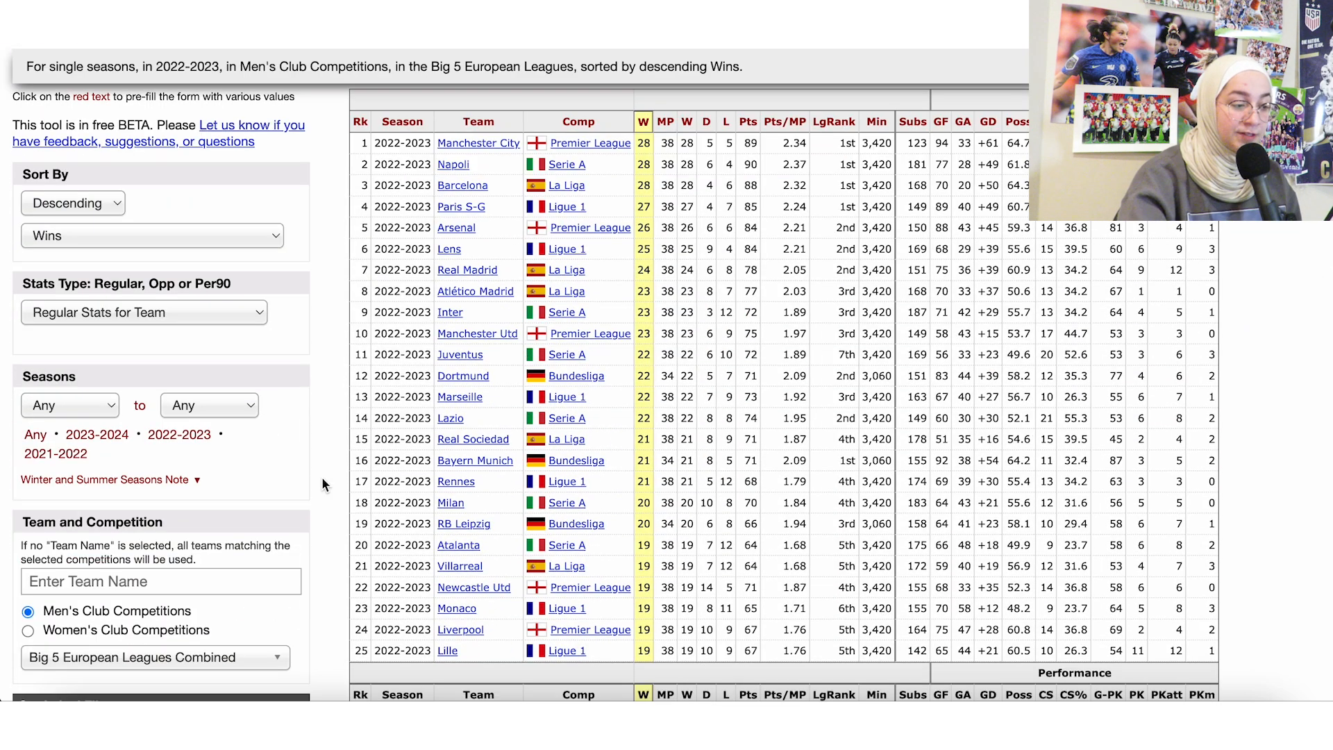
scroll(322, 476, "down", 1)
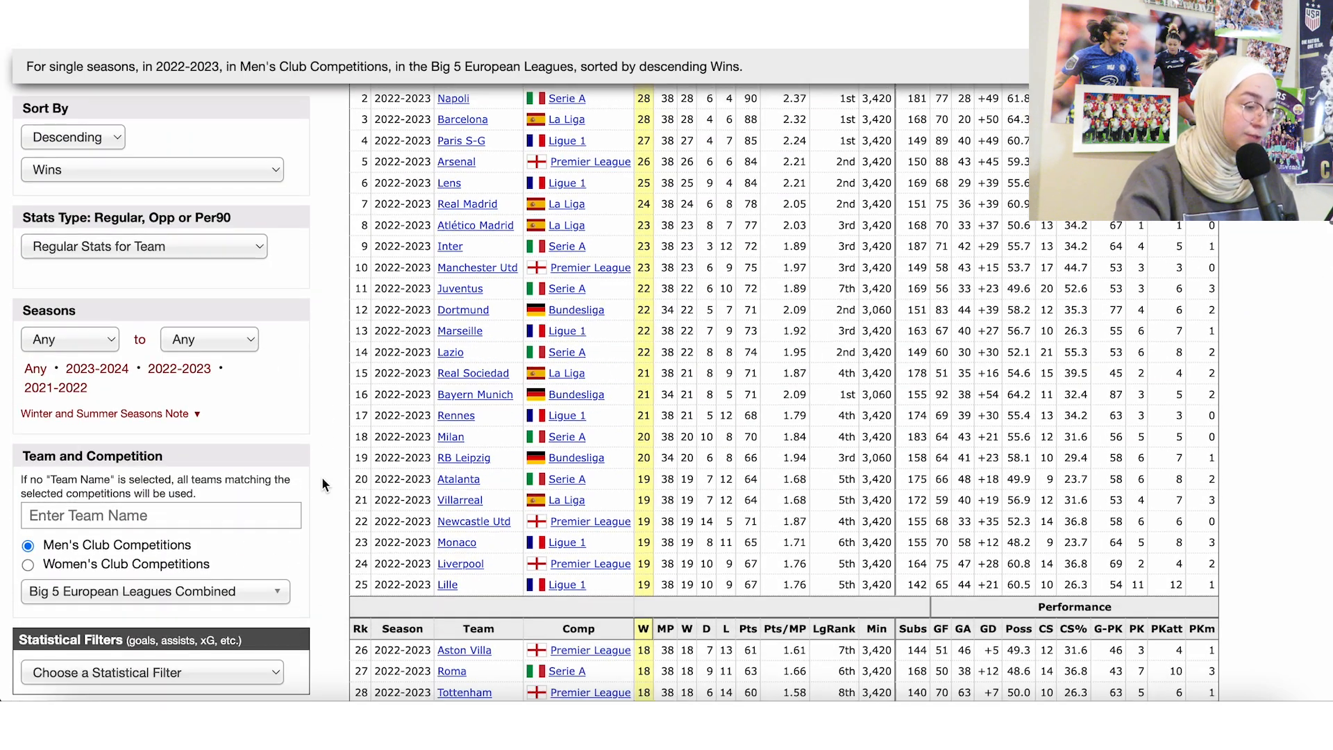
left_click(99, 565)
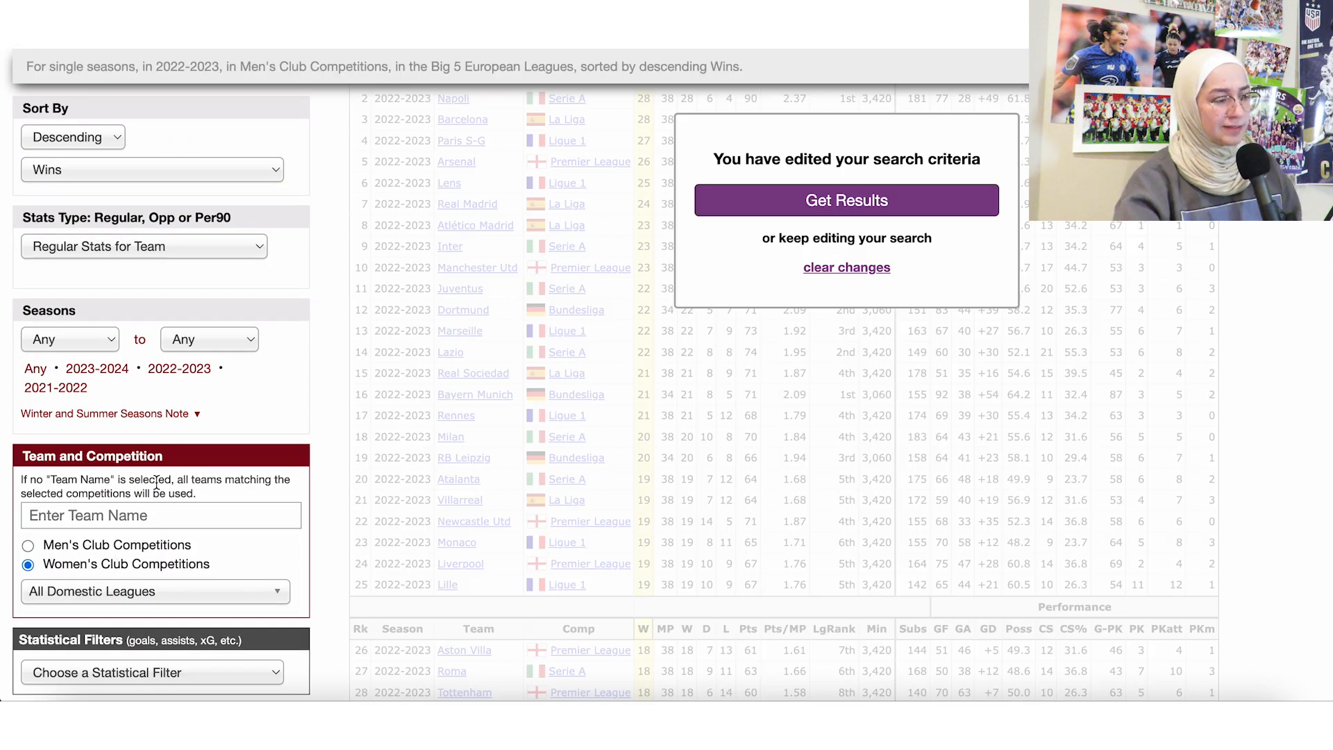
Step: Add a statistical filter requiring at least 10 Wins to the women's team search
scroll(149, 506, "down", 5)
left_click(148, 502)
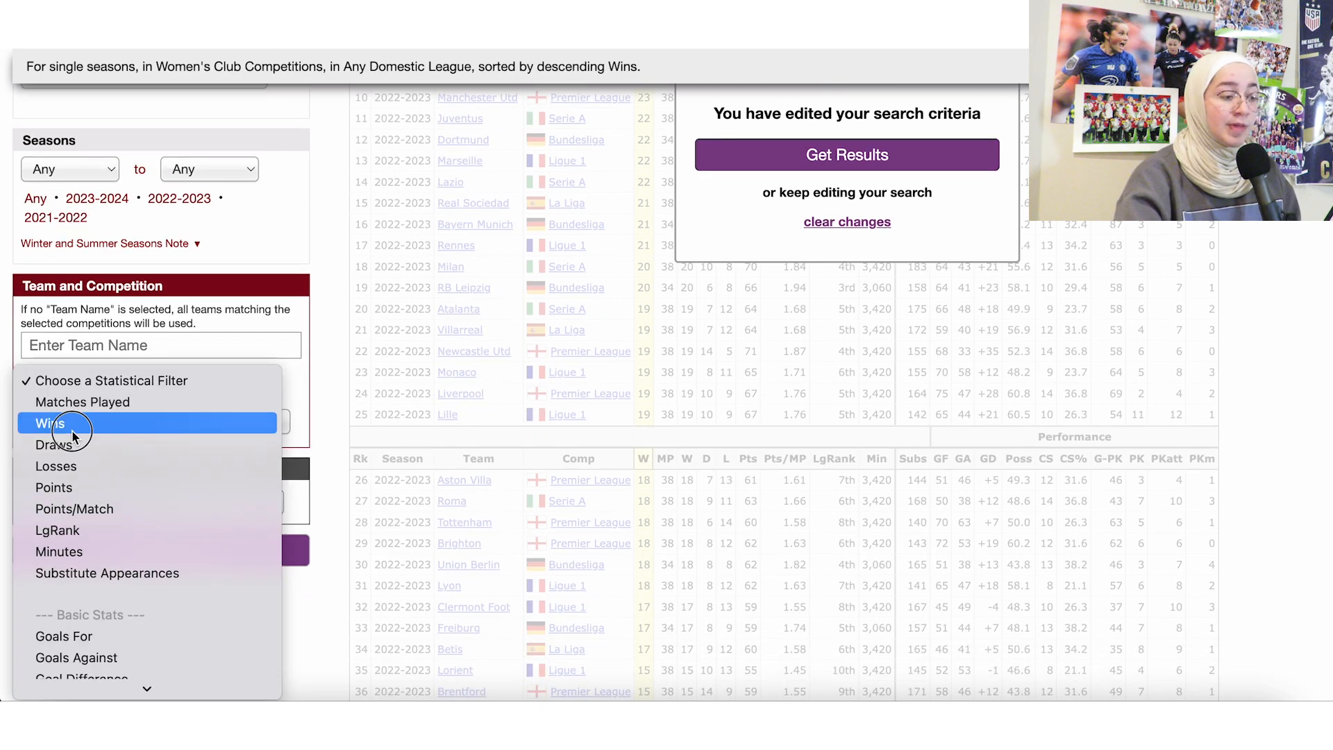
left_click(78, 431)
type("10")
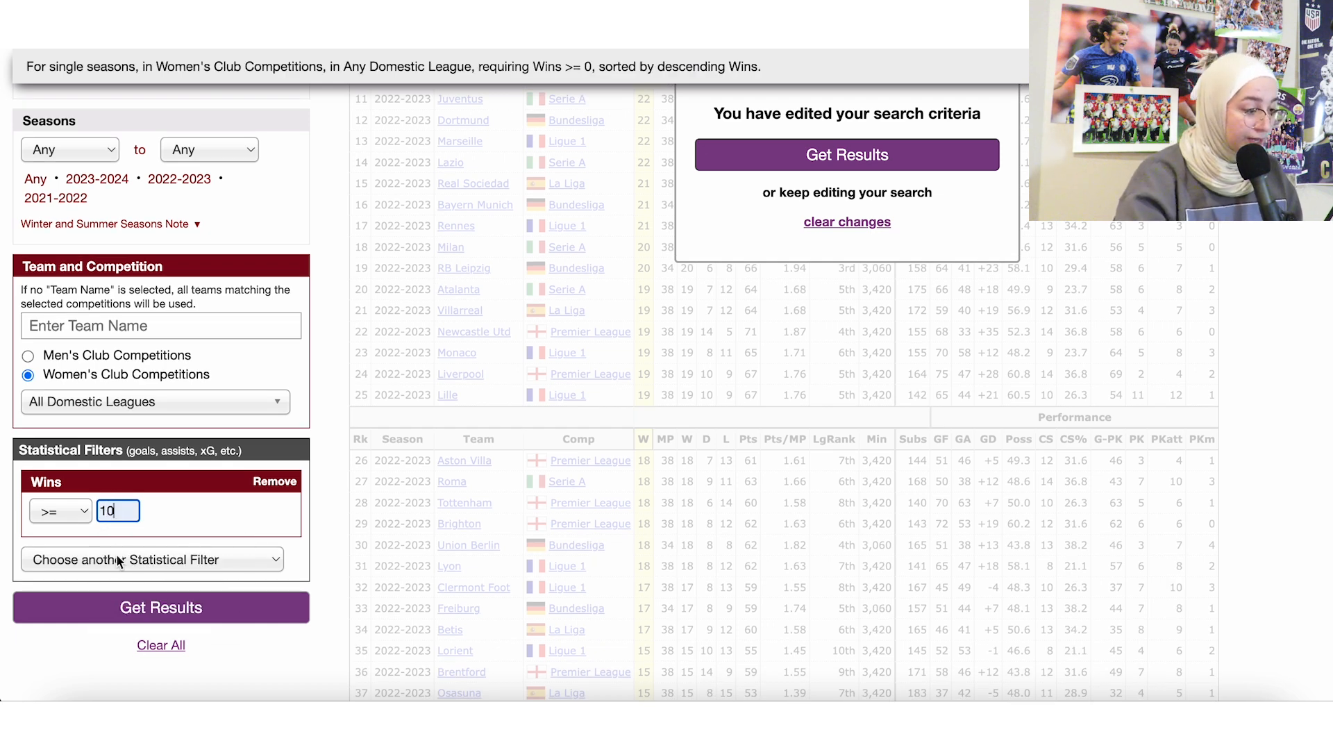
Step: Add a statistical filter requiring at least 10 Goals Against to the women's team search
left_click(118, 559)
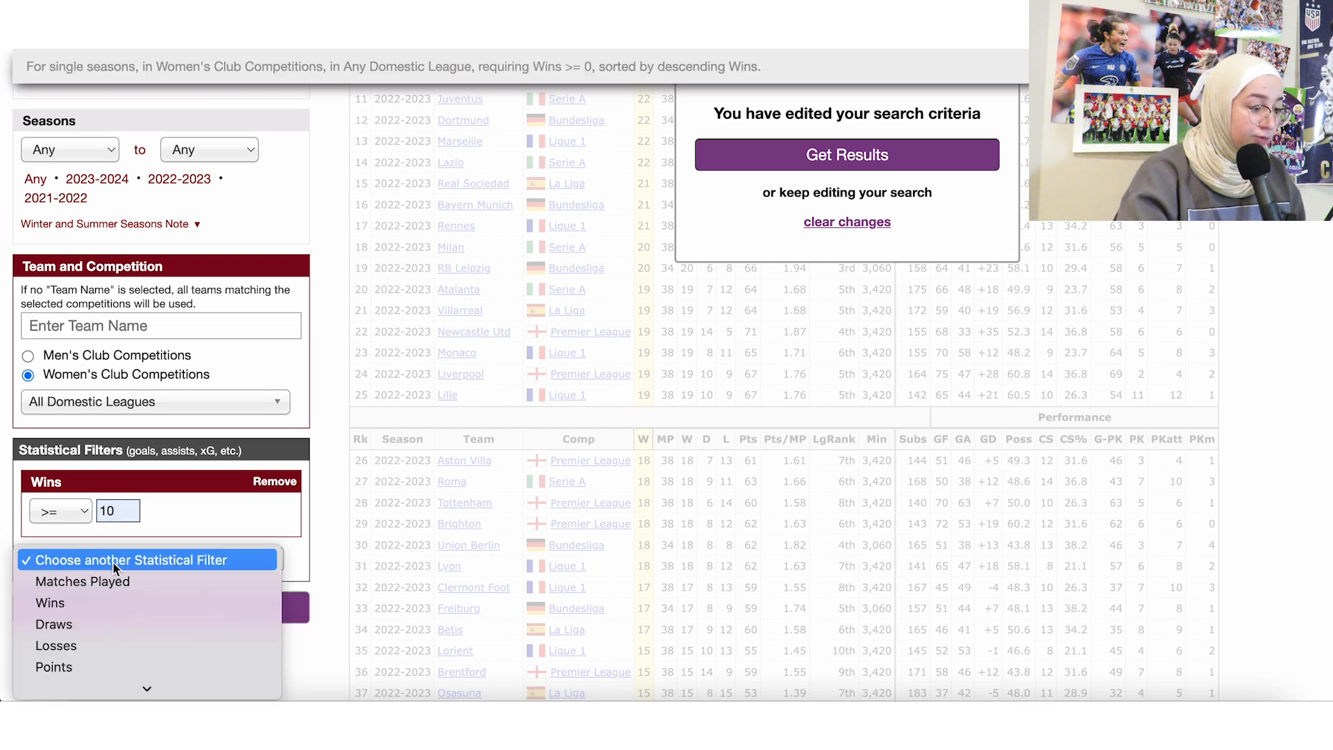
scroll(113, 561, "down", 5)
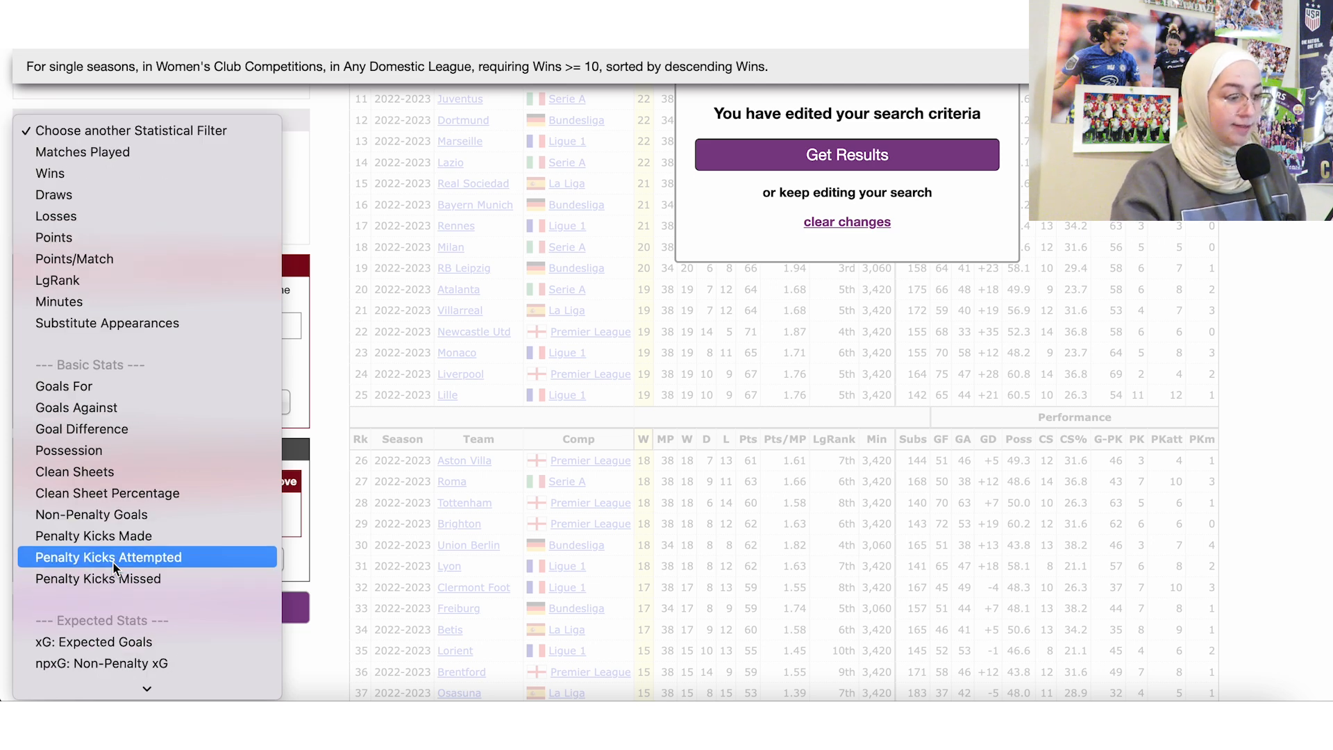
left_click(85, 400)
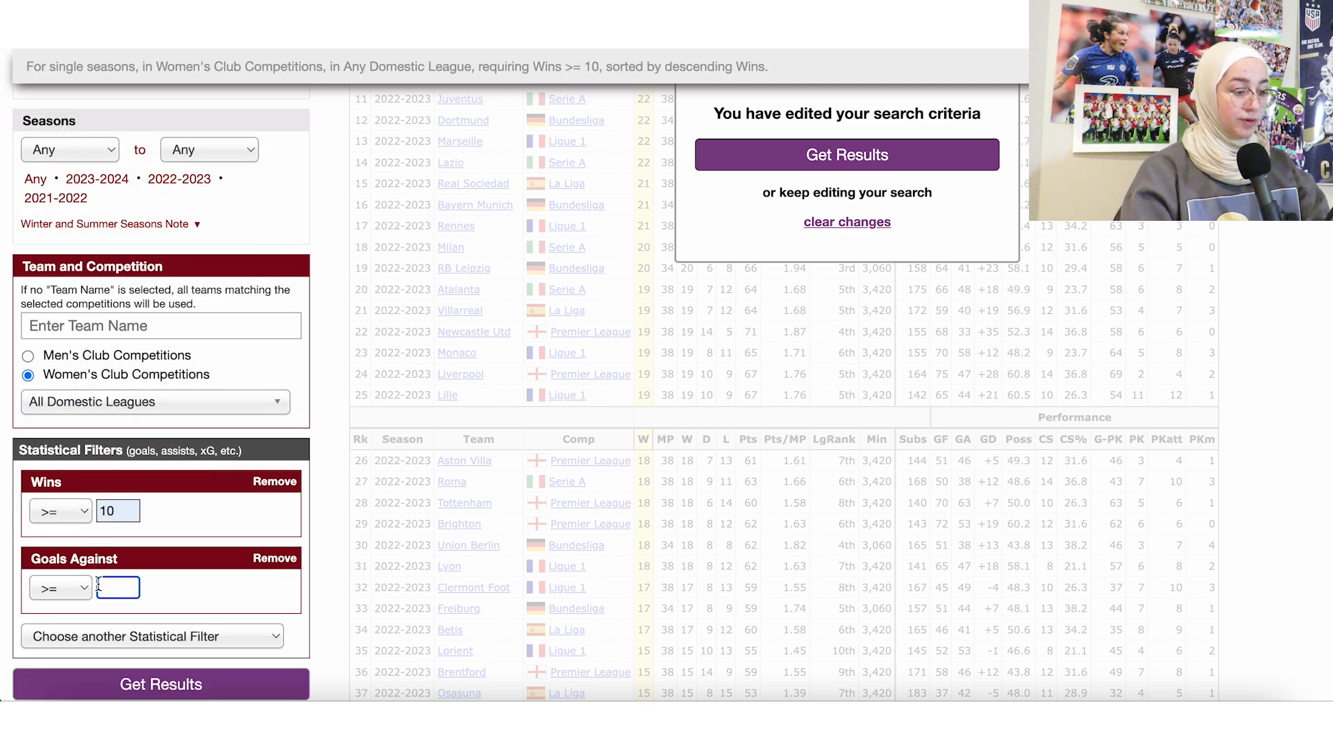
type("5")
scroll(199, 587, "down", 3)
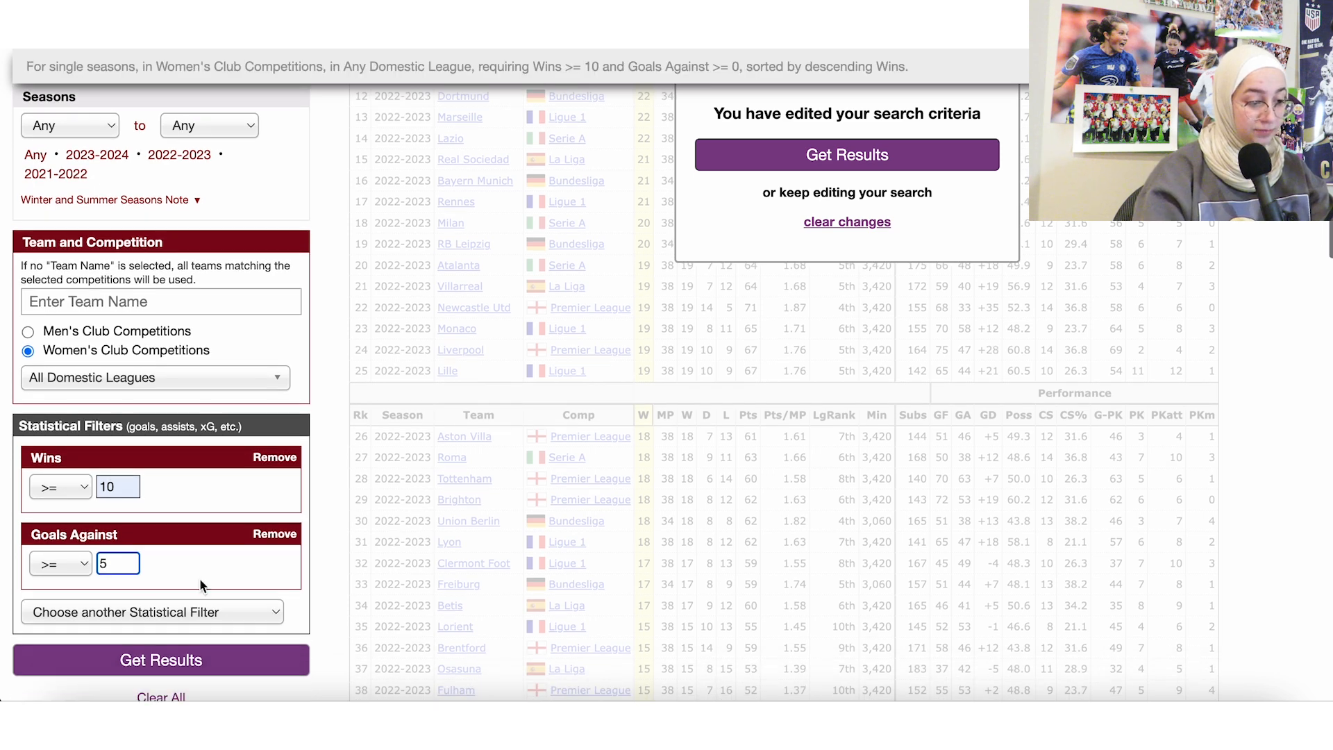
type("10")
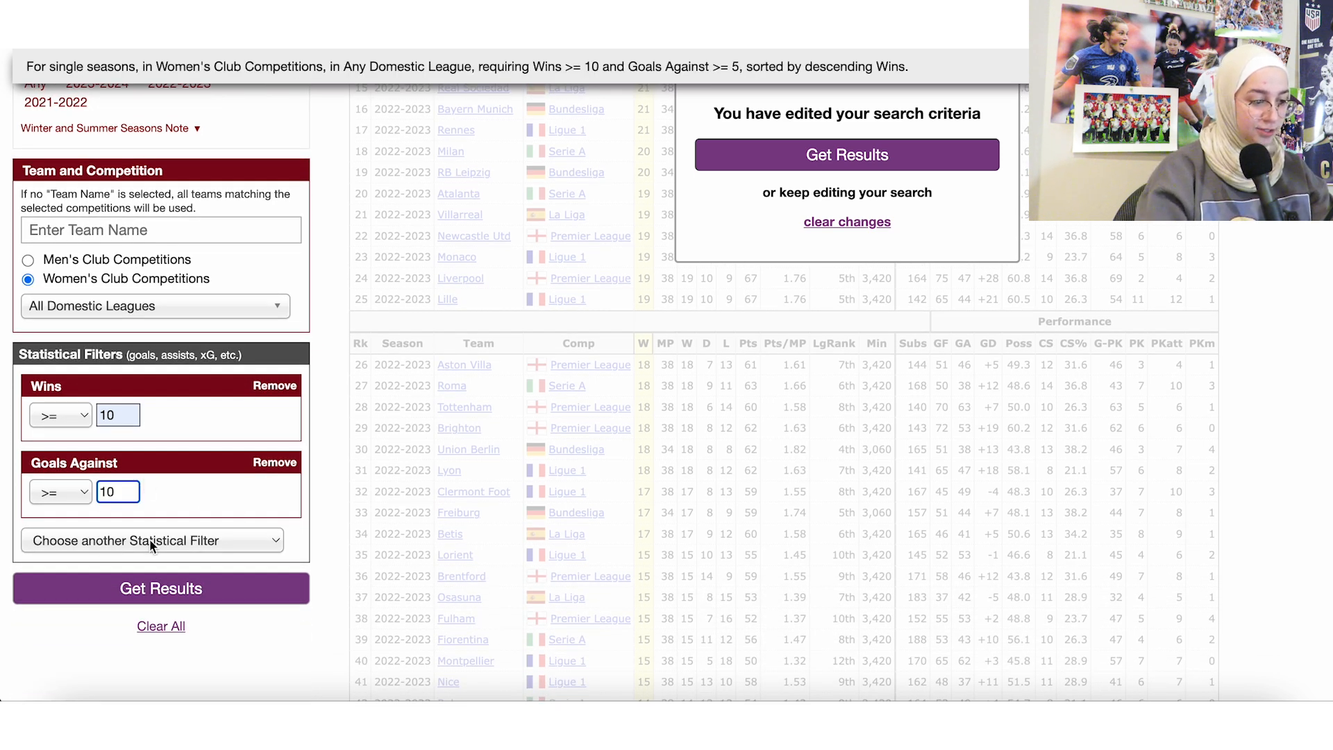
Step: Add another statistical filter to the team search requiring at least 30 Goals For
left_click(148, 539)
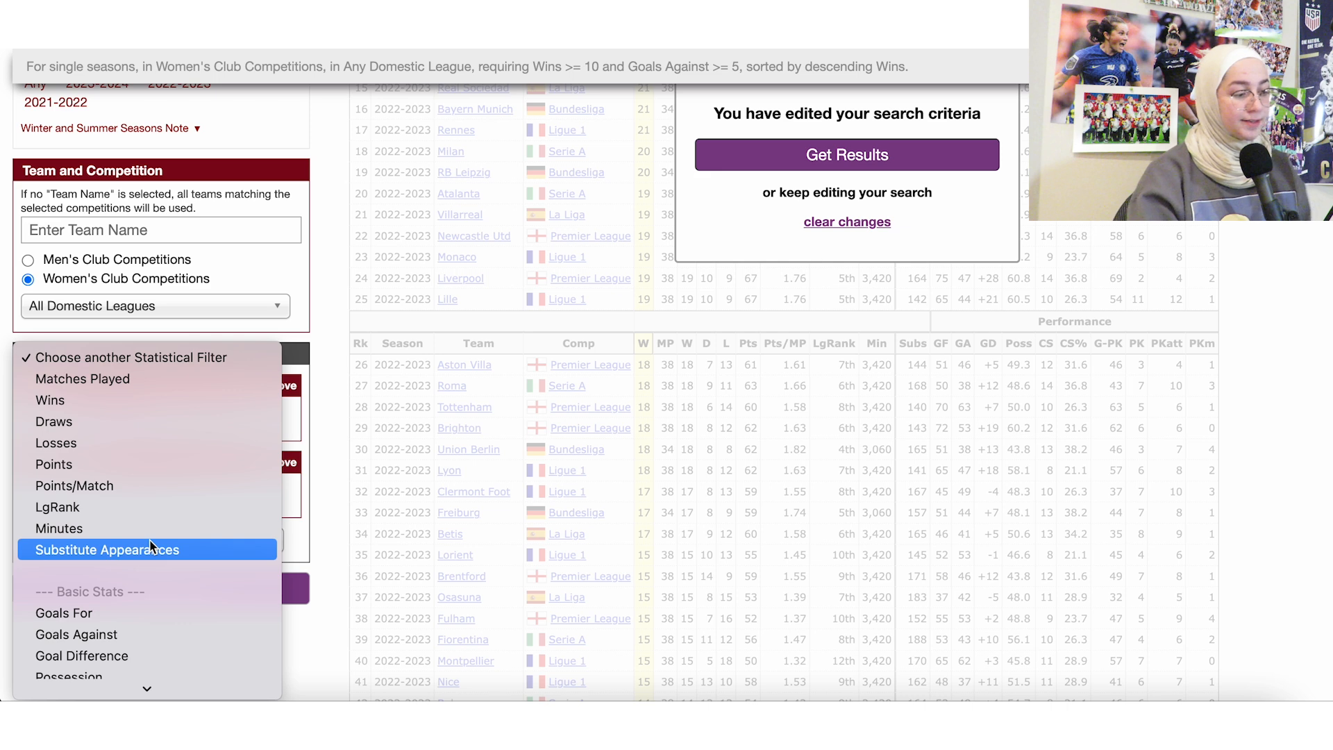
left_click(91, 390)
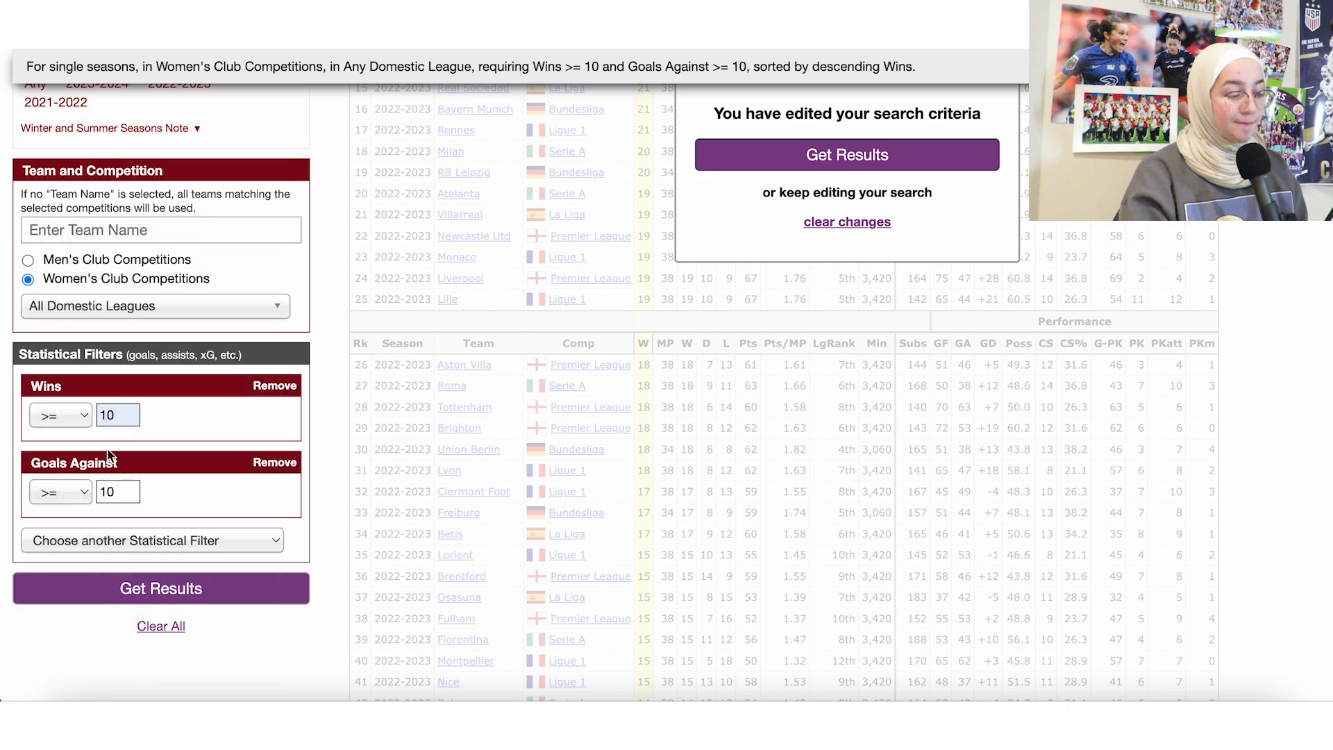
type("30")
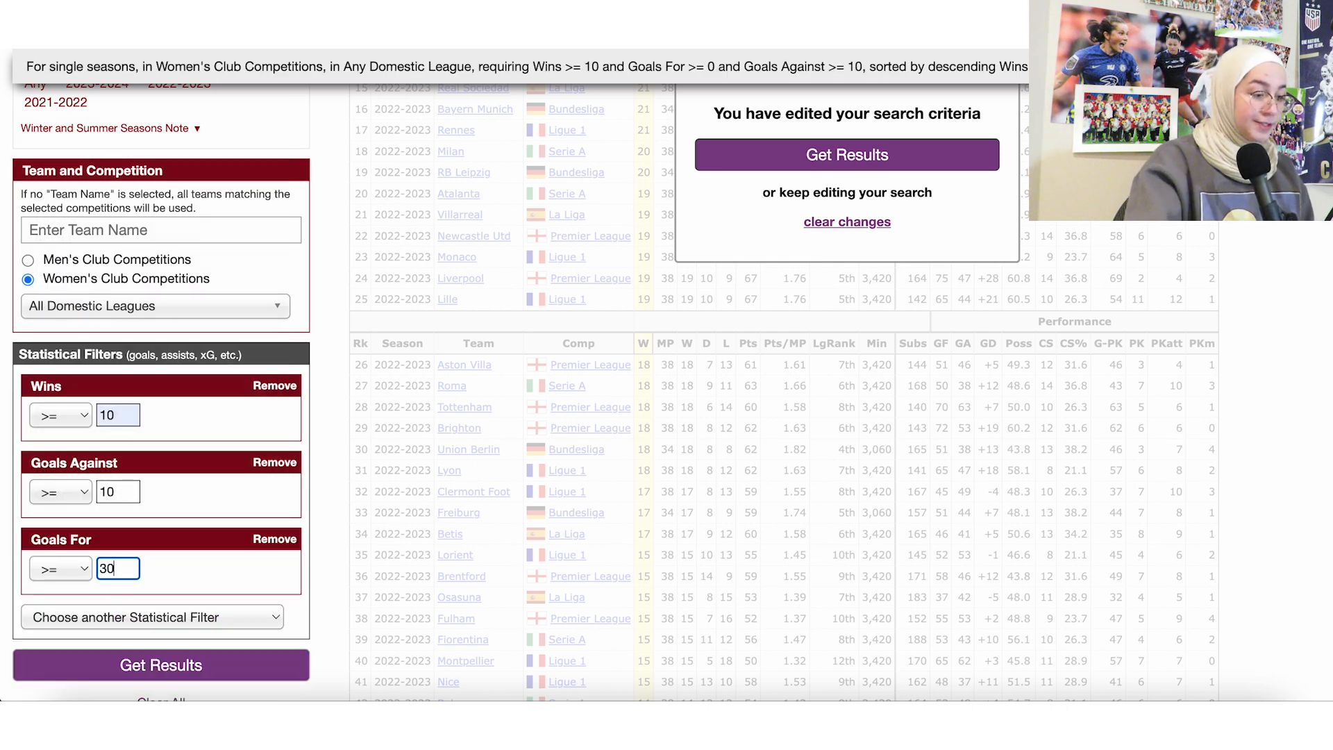
Step: Limit the team search to WSL-Women's Super Lg (ENG) and to the seasons 2020-2021 through 2023-2024
left_click(117, 316)
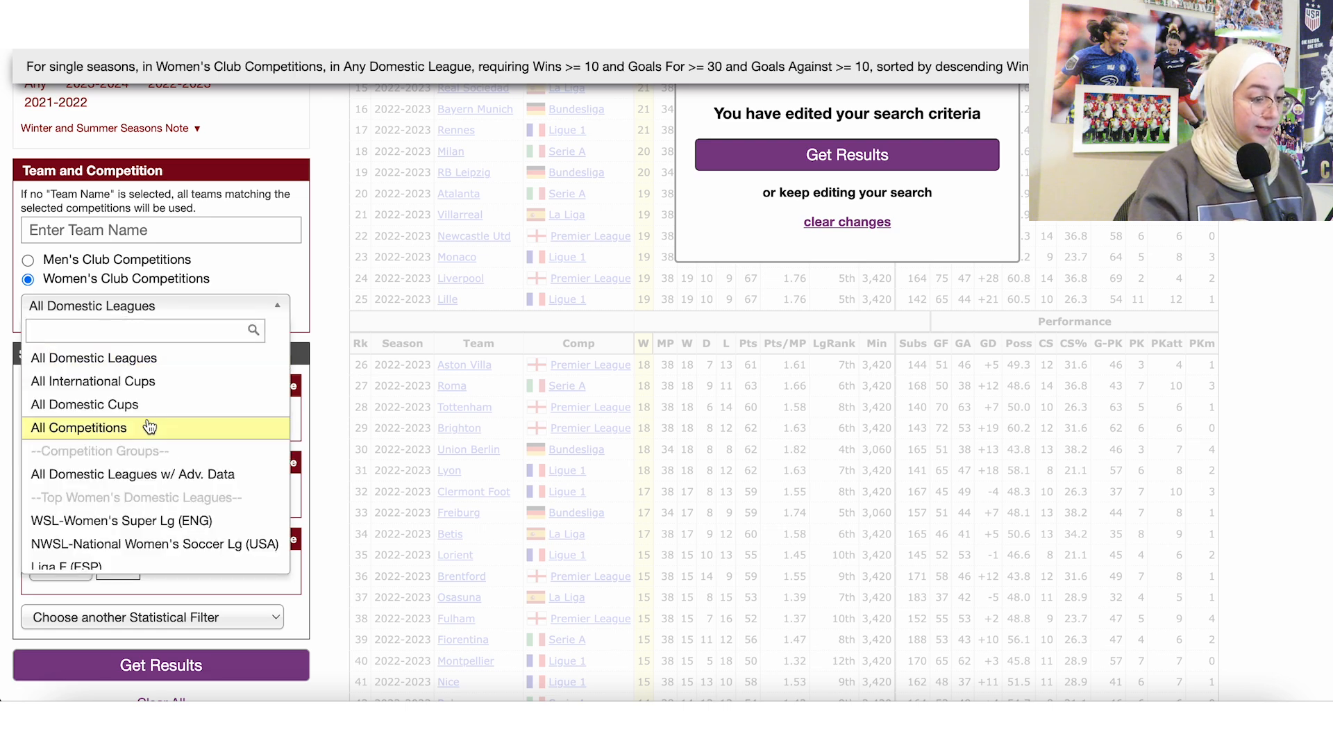
left_click(118, 520)
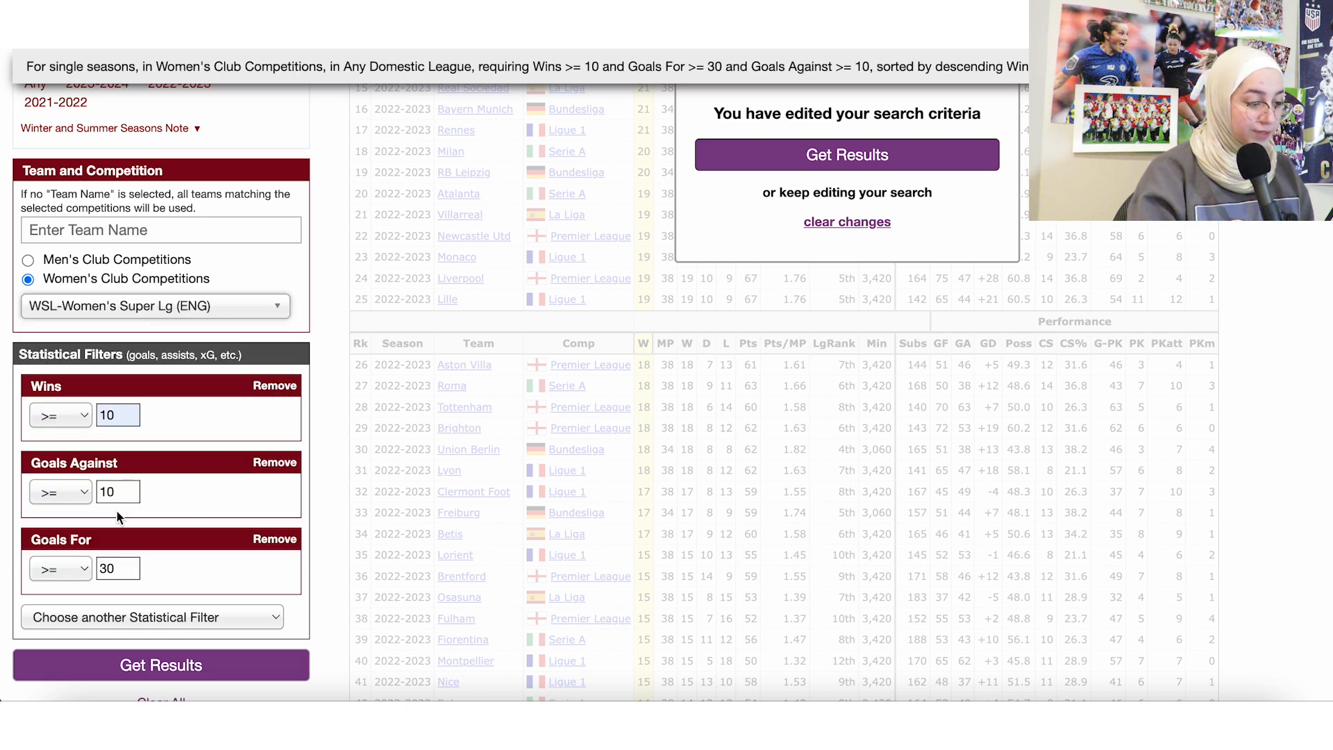
scroll(232, 497, "up", 3)
left_click(77, 264)
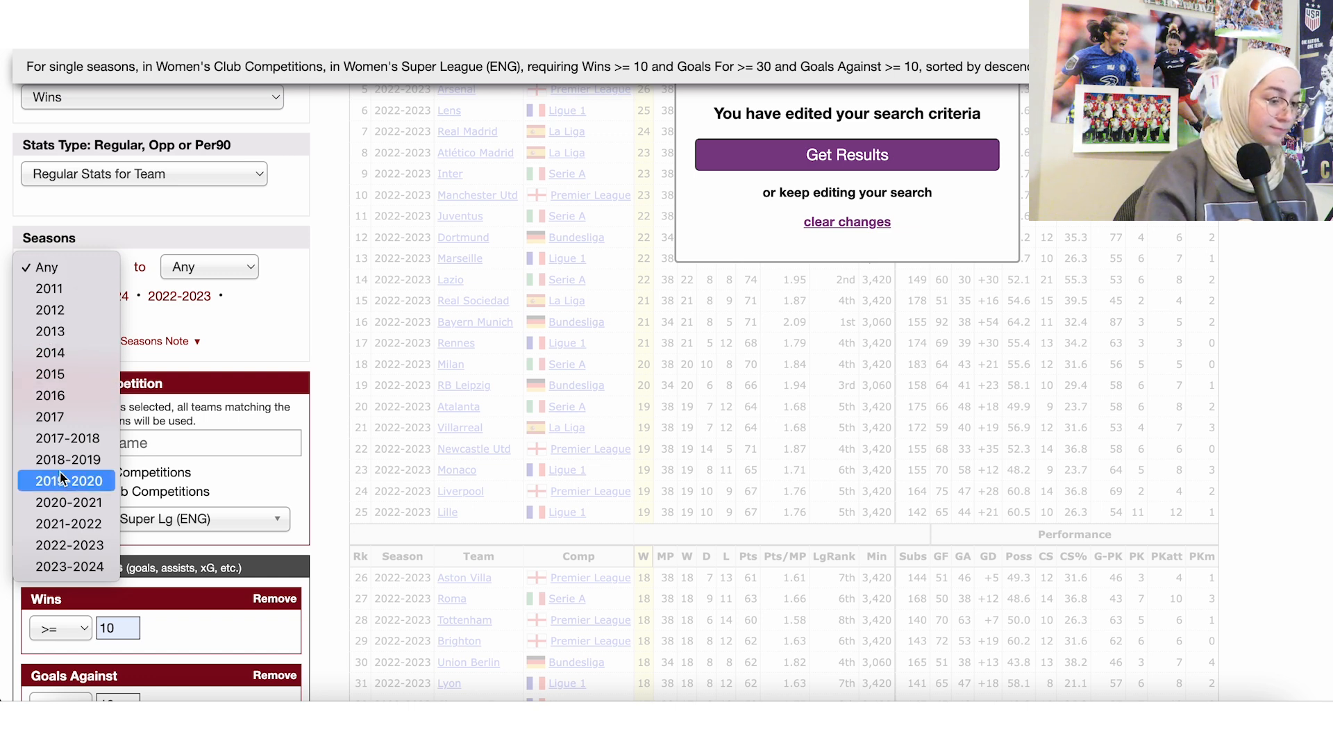
left_click(231, 371)
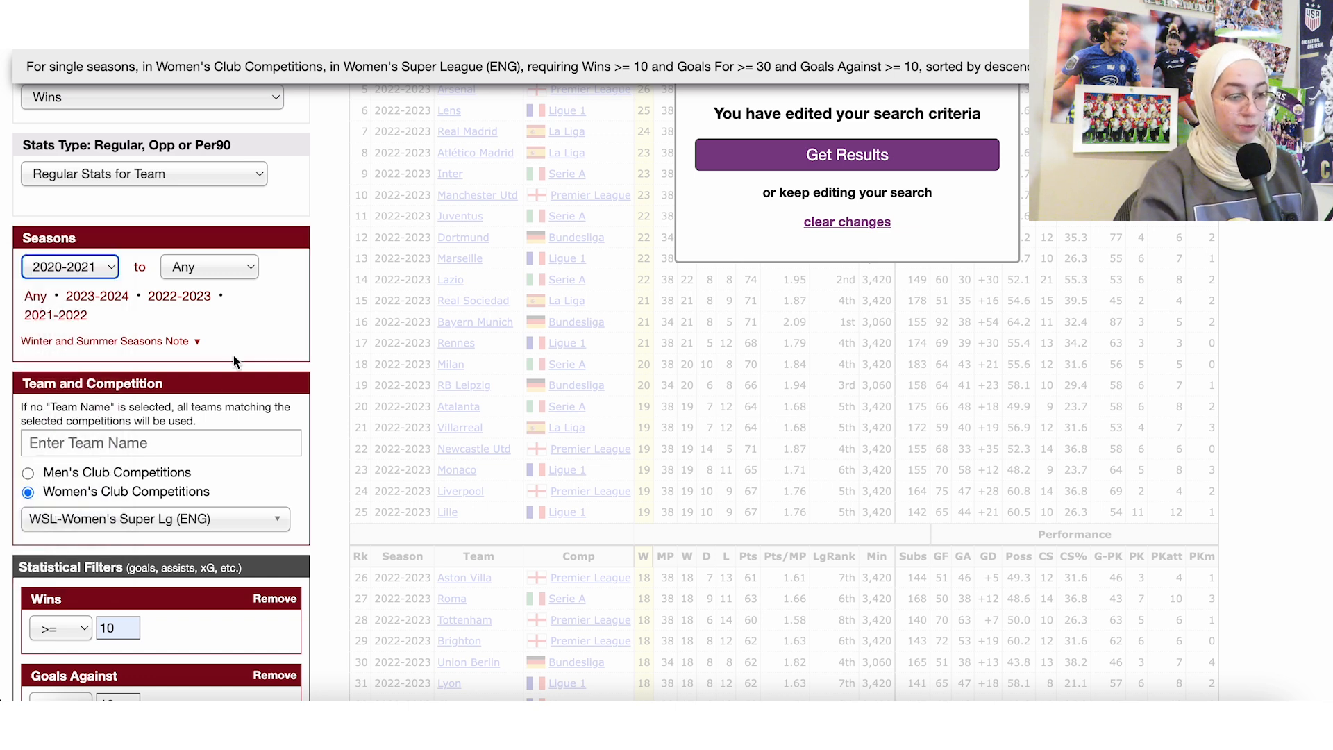
left_click(229, 267)
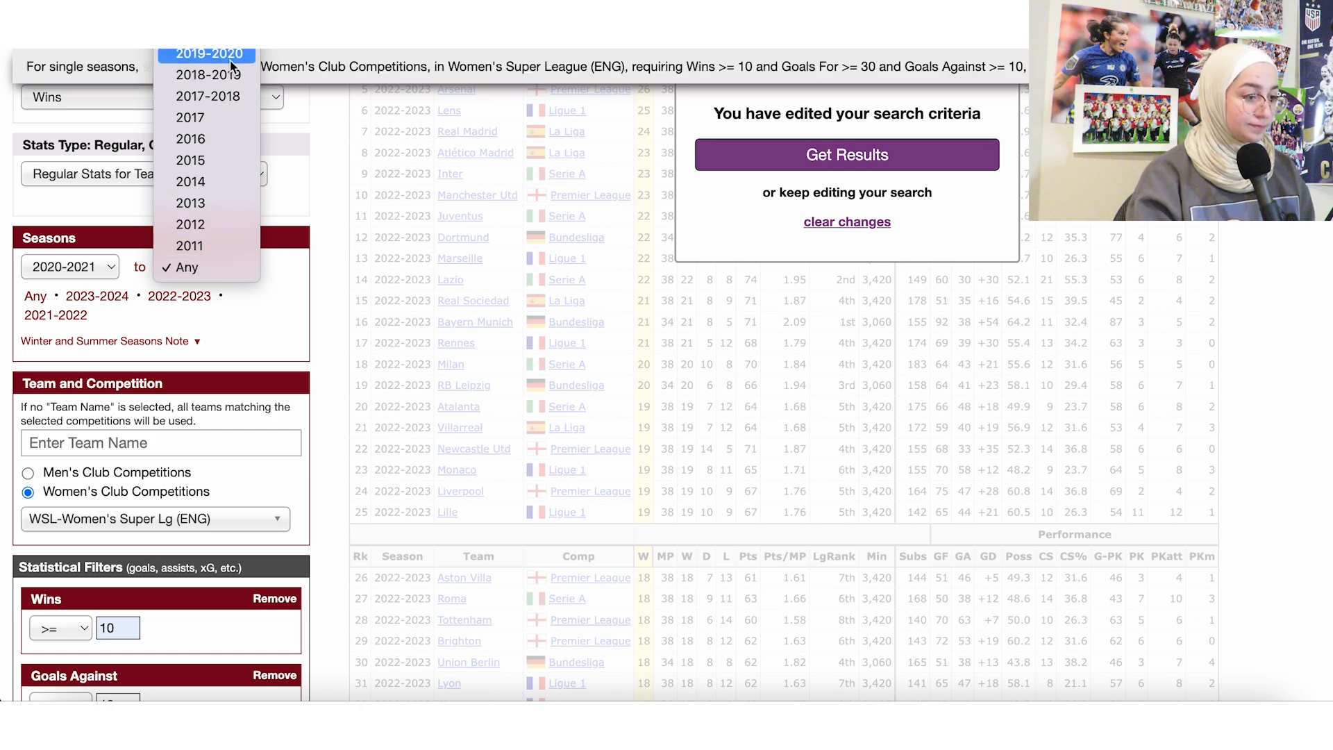
left_click(233, 2)
Step: Get the results of the edited women's team search and view the list of matching team seasons
scroll(246, 352, "down", 3)
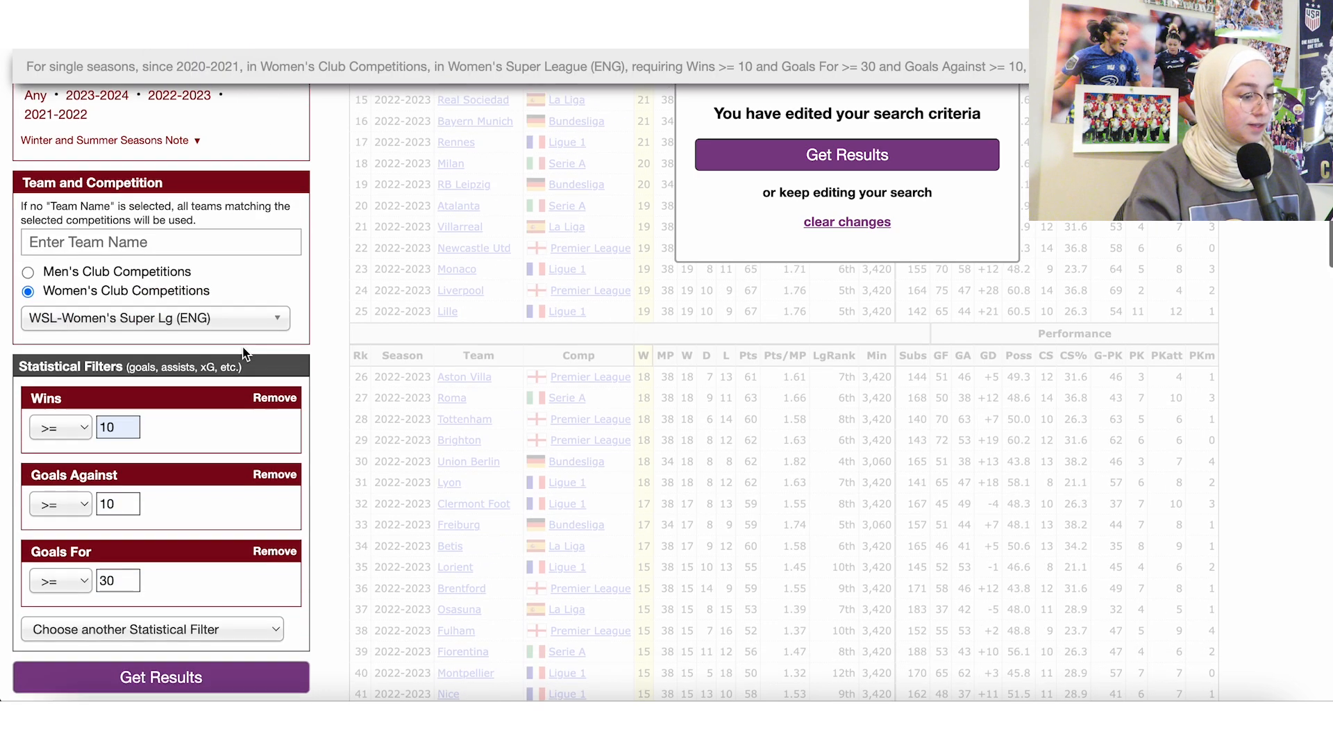
scroll(407, 504, "down", 1)
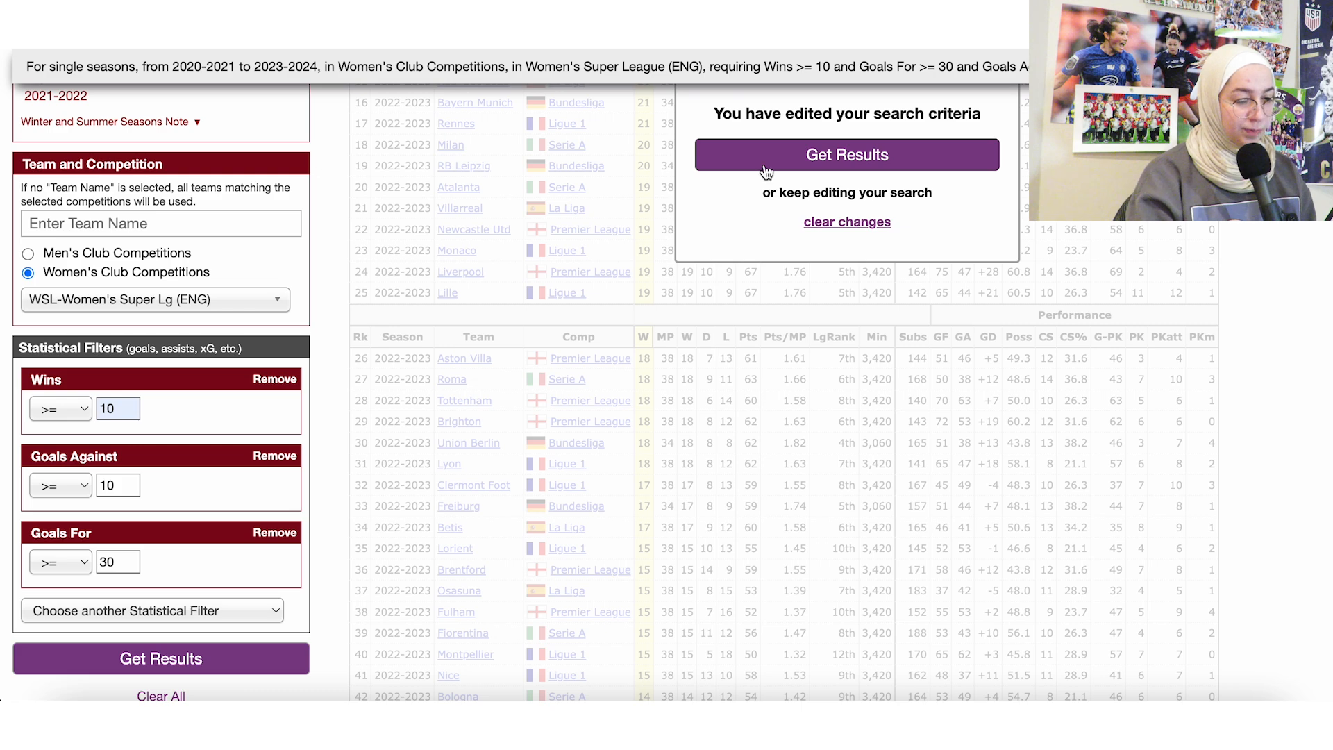
left_click(802, 154)
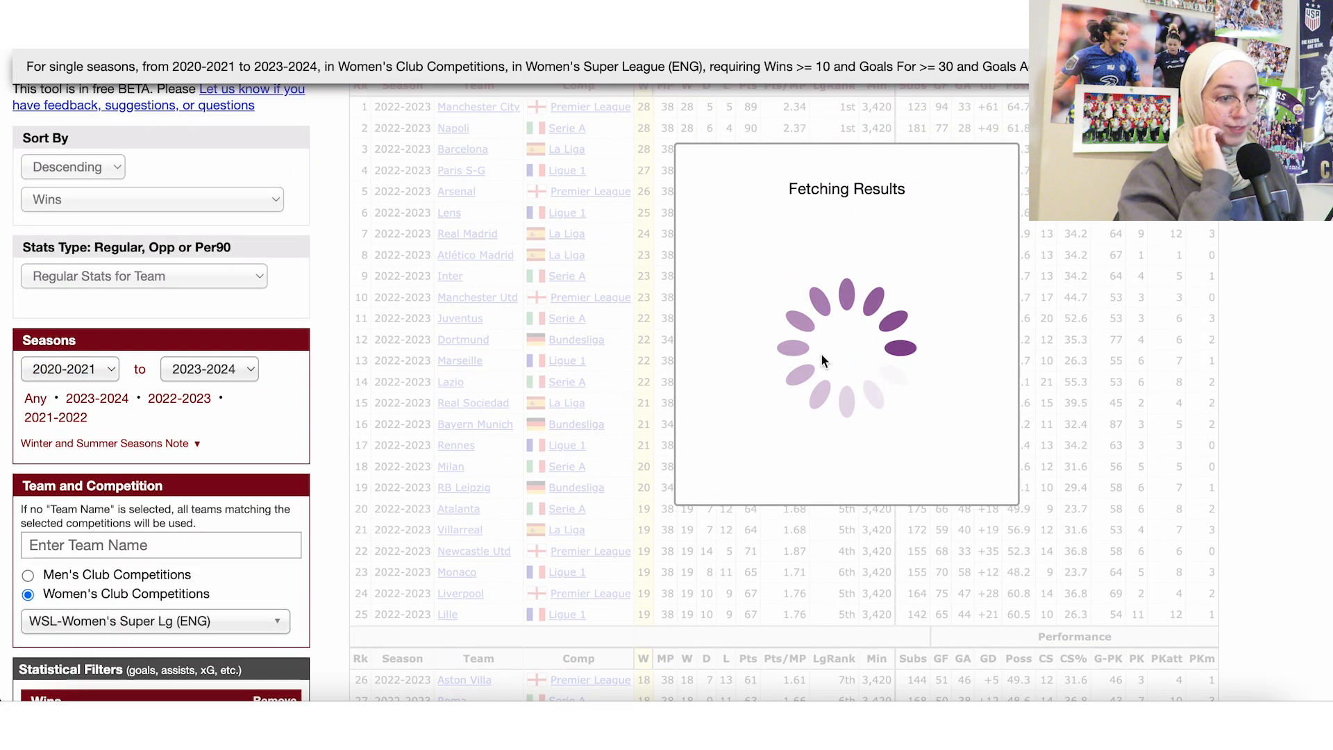
scroll(821, 356, "down", 3)
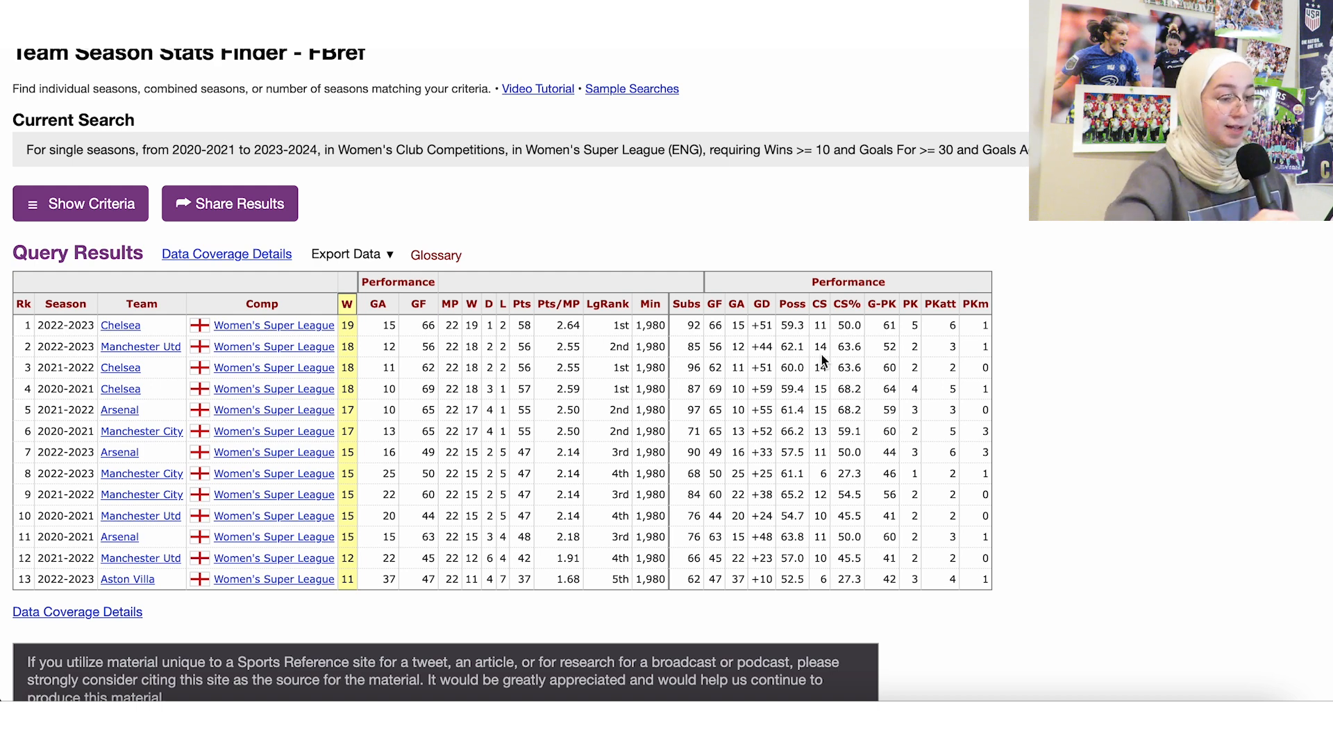
Step: Show the team search criteria again, change the sorting to Team in descending order, and get the updated results
left_click(60, 202)
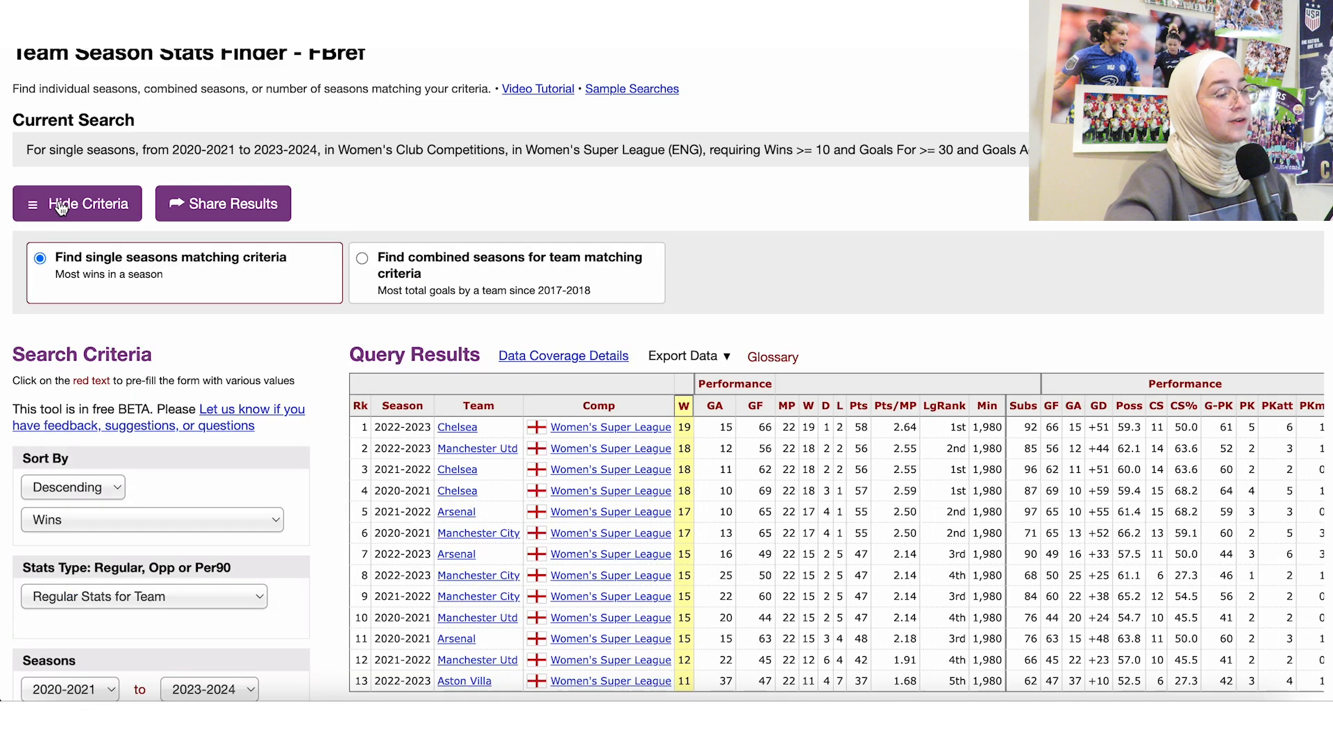
scroll(152, 469, "down", 1)
left_click(104, 489)
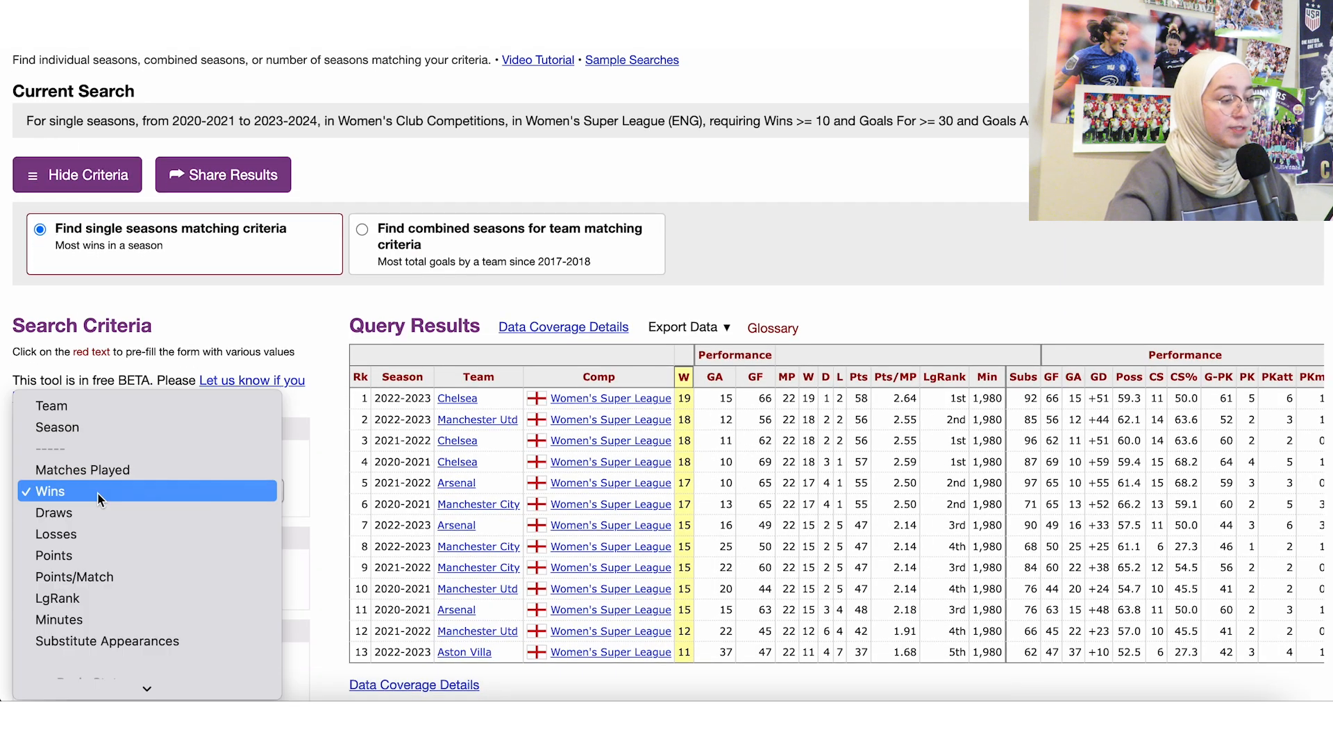
left_click(69, 406)
left_click(774, 514)
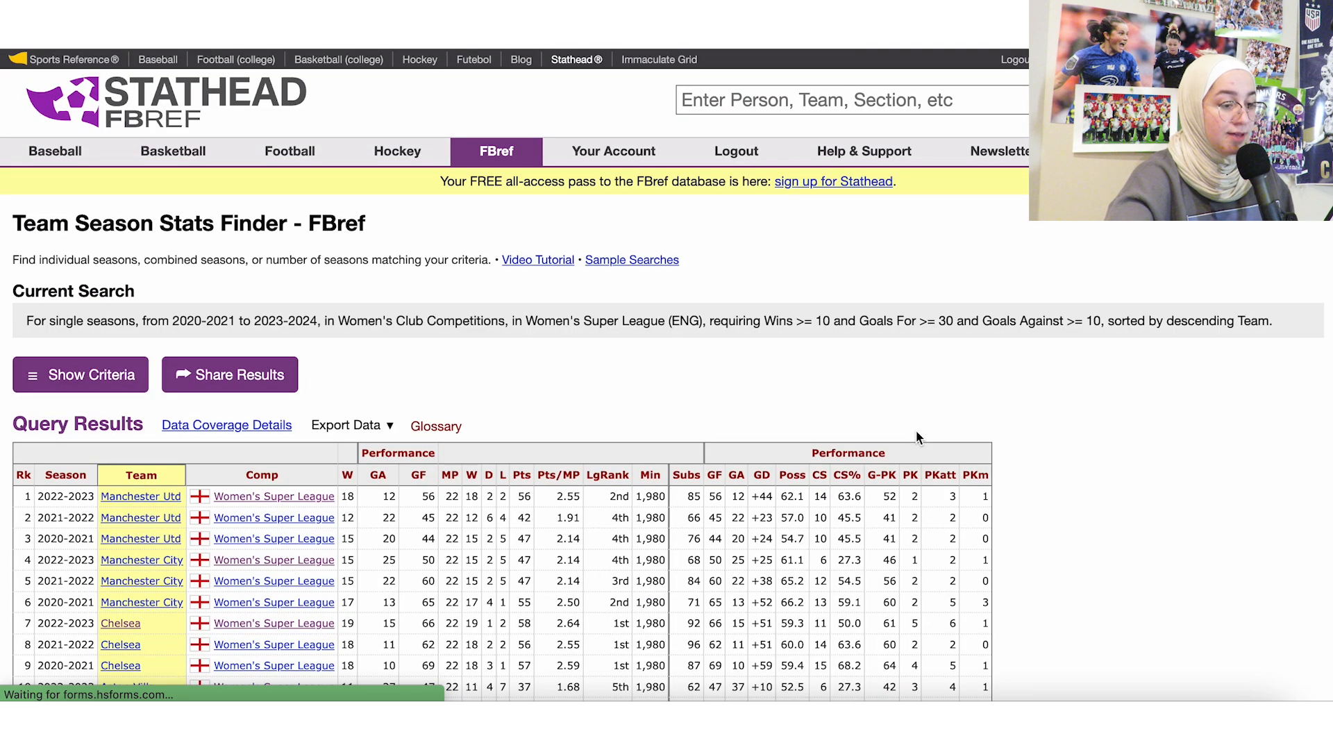
scroll(127, 623, "down", 3)
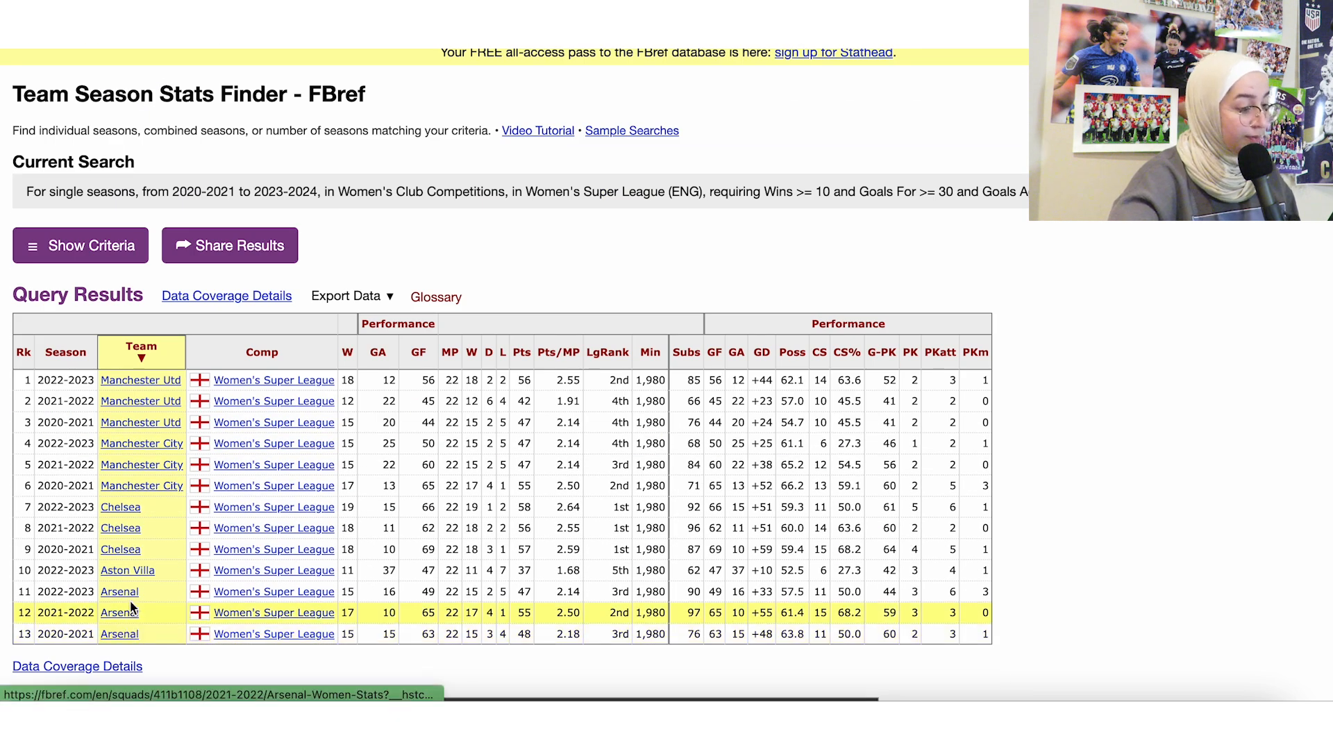